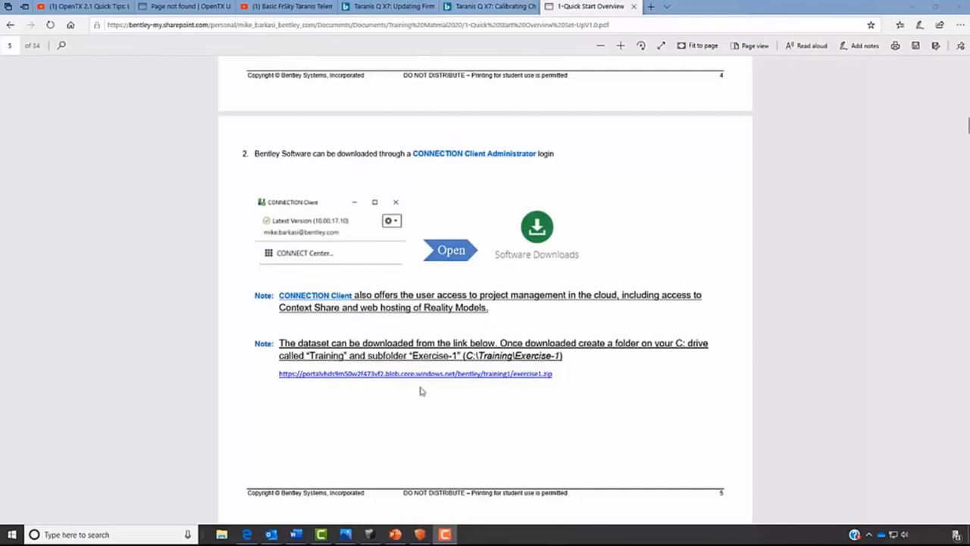
# - Open the barn-images folder inside Training\Exercise-1 and move its window clear of the ContextCapture desktop shortcuts
pyautogui.click(921, 7)
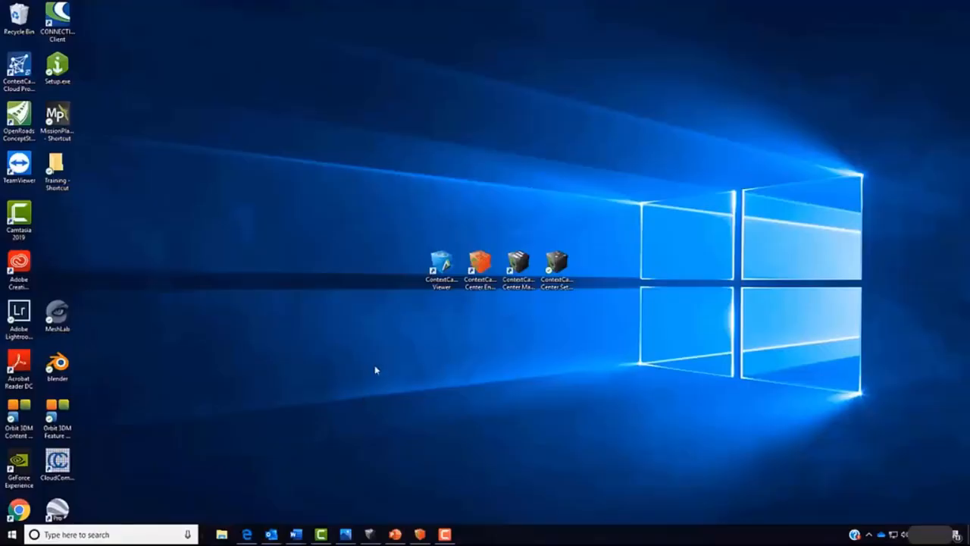
pyautogui.doubleClick(51, 182)
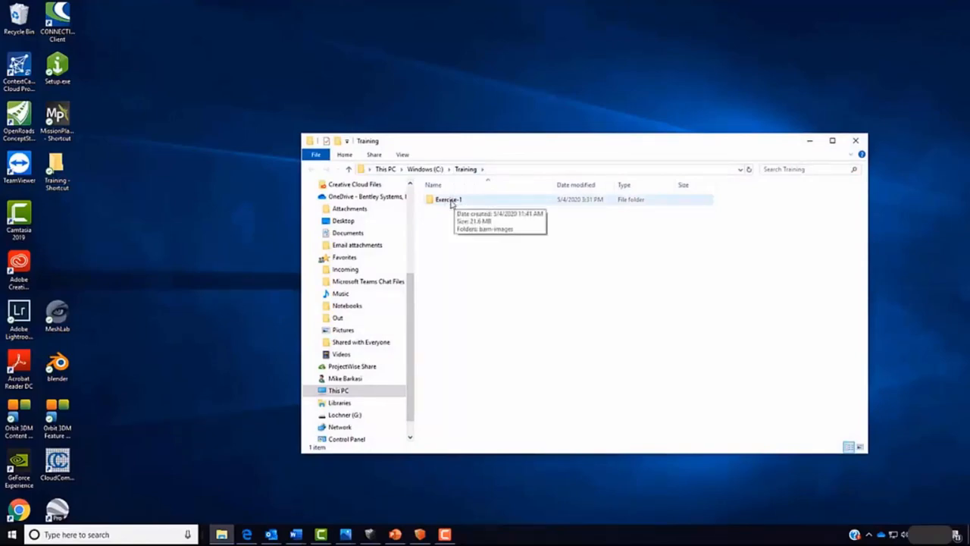
pyautogui.doubleClick(454, 202)
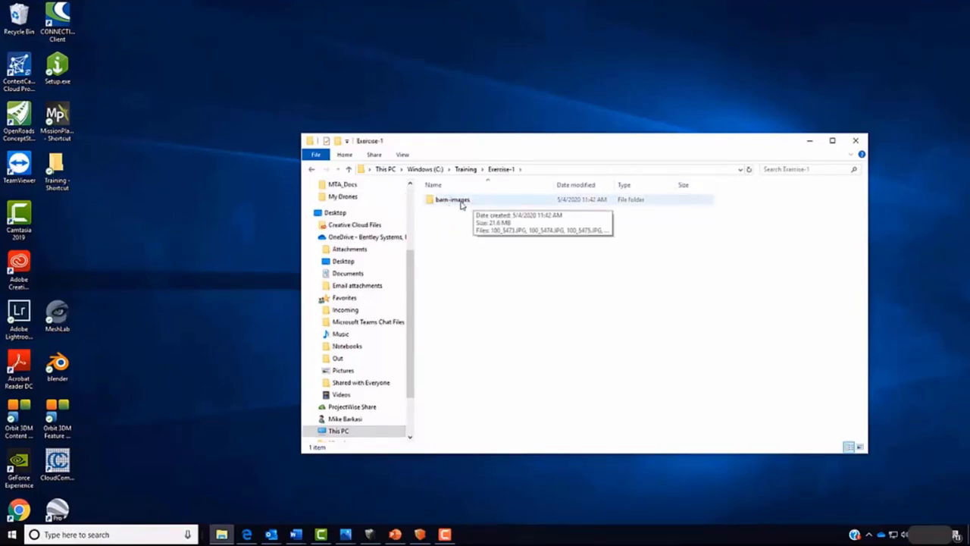
pyautogui.doubleClick(461, 204)
pyautogui.moveTo(724, 148); pyautogui.dragTo(618, 386)
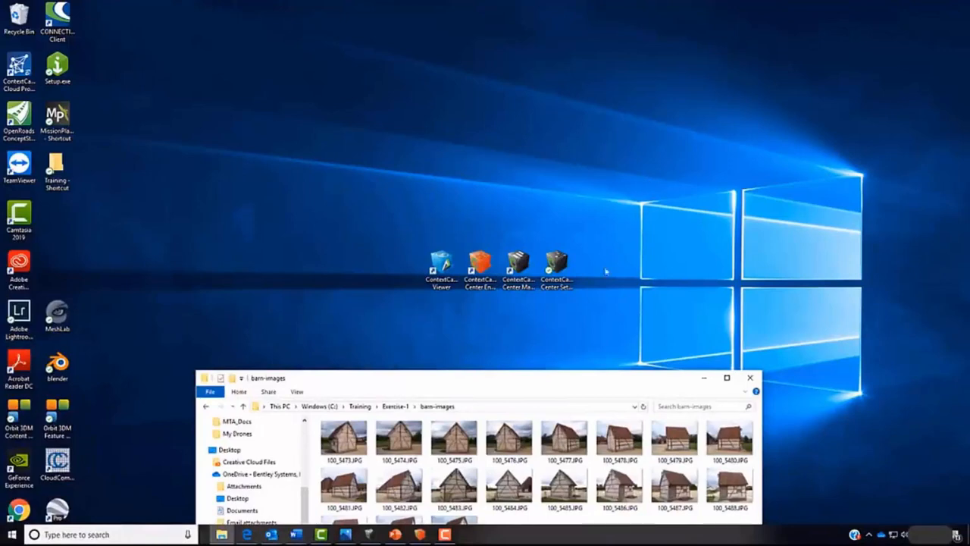
# - Open ContextCapture Center Settings, check the job queue directory and run the GPU benchmark
pyautogui.click(559, 294)
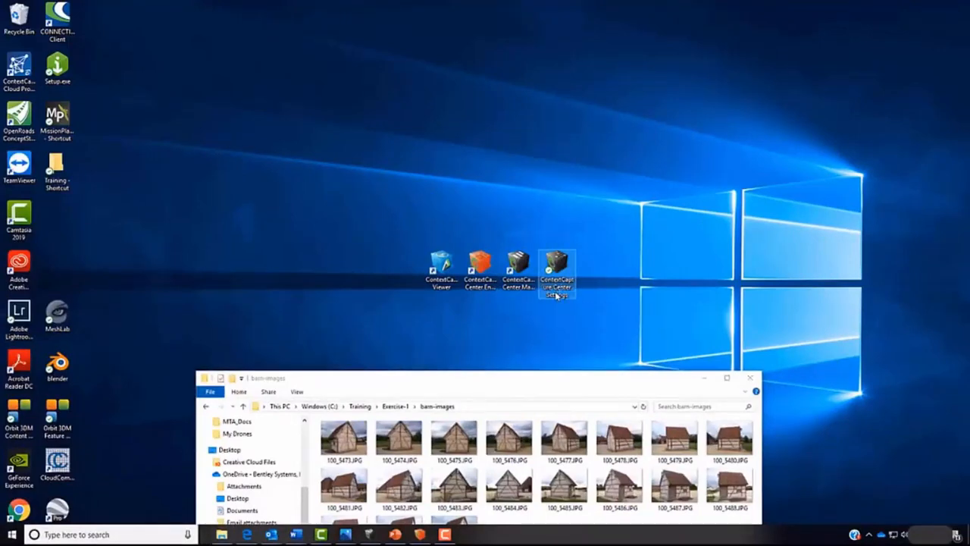
pyautogui.doubleClick(557, 295)
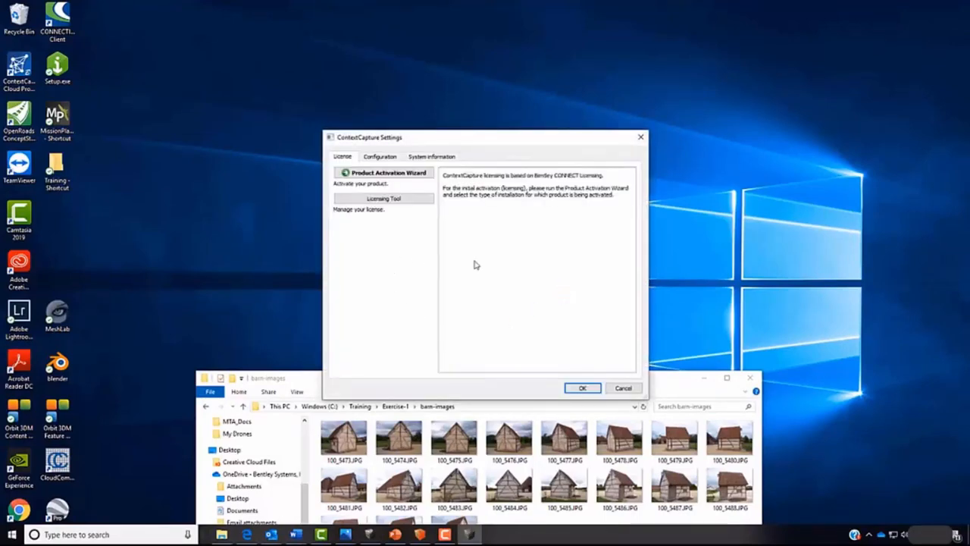
pyautogui.click(381, 157)
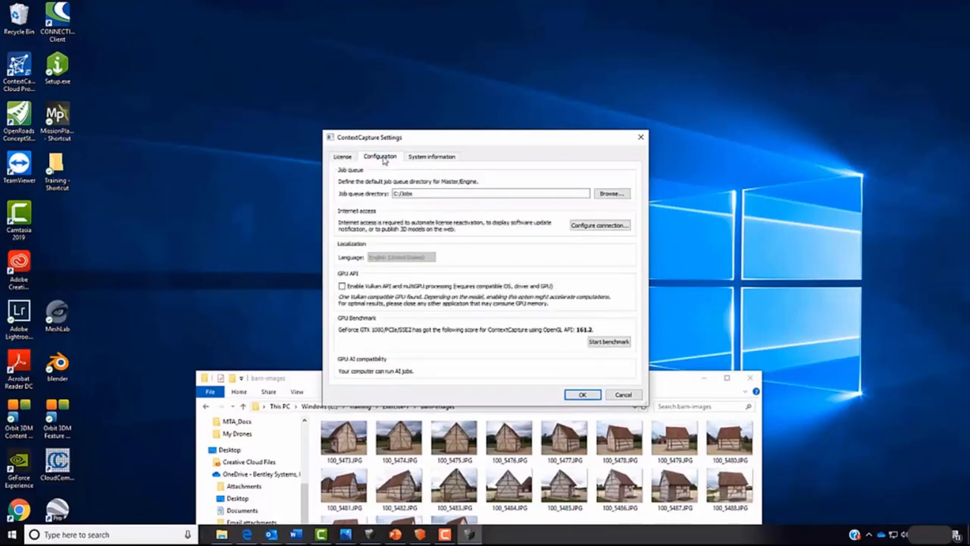
pyautogui.click(430, 192)
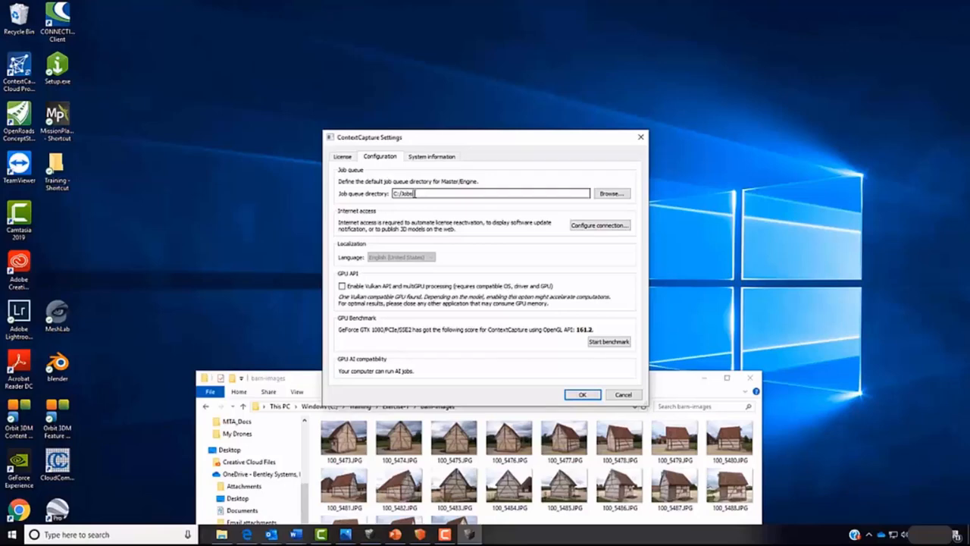
pyautogui.click(619, 346)
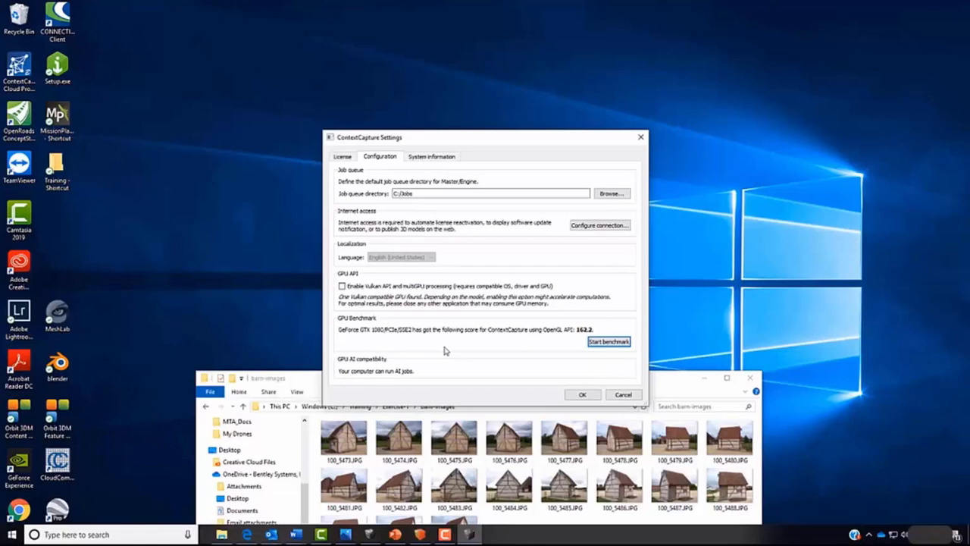
# - Review the computer's processor, memory and display adapter information, then accept the ContextCapture settings
pyautogui.click(447, 156)
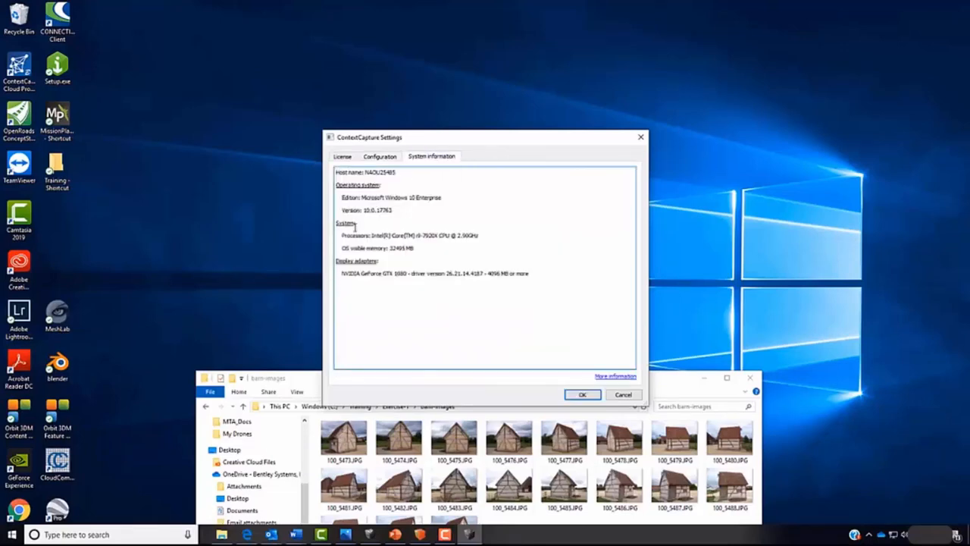
pyautogui.moveTo(456, 234); pyautogui.dragTo(489, 235)
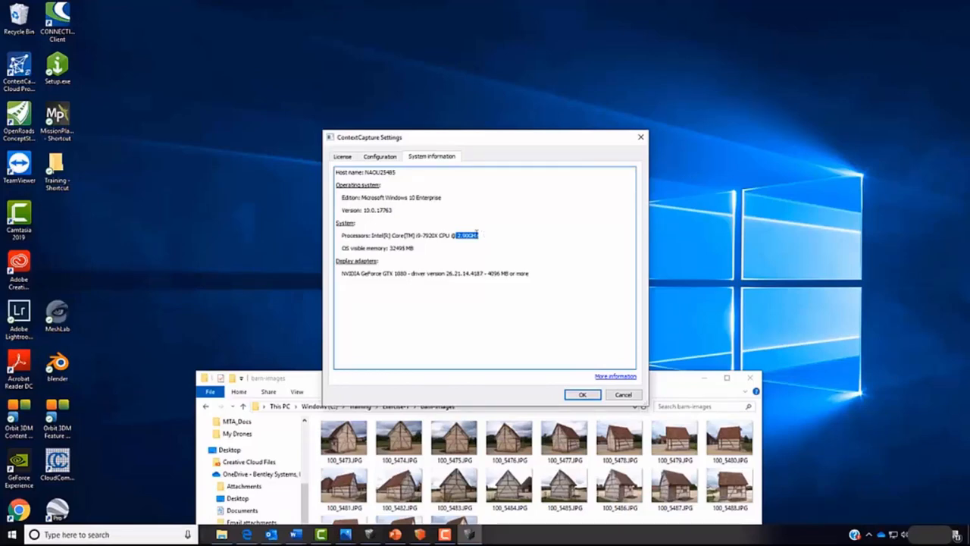
pyautogui.click(388, 158)
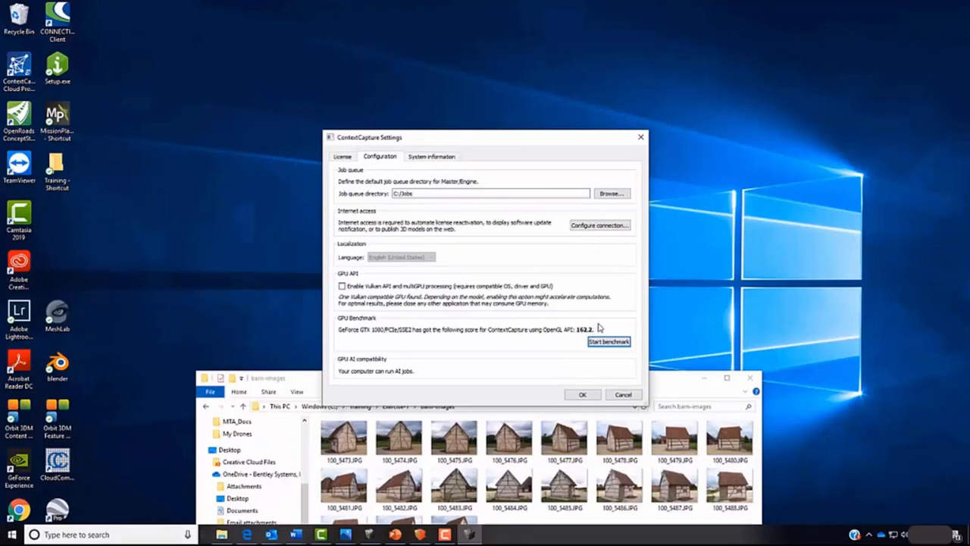
pyautogui.click(431, 156)
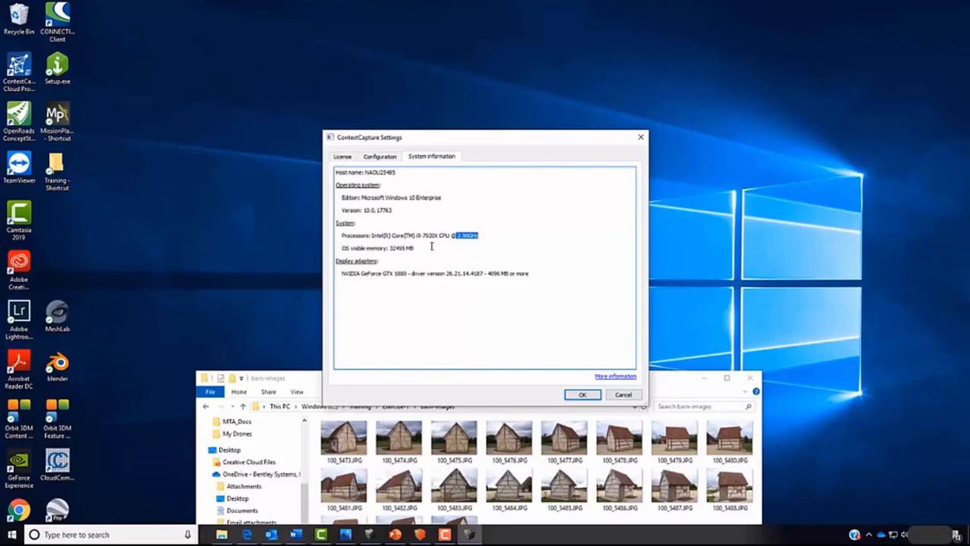
pyautogui.click(577, 394)
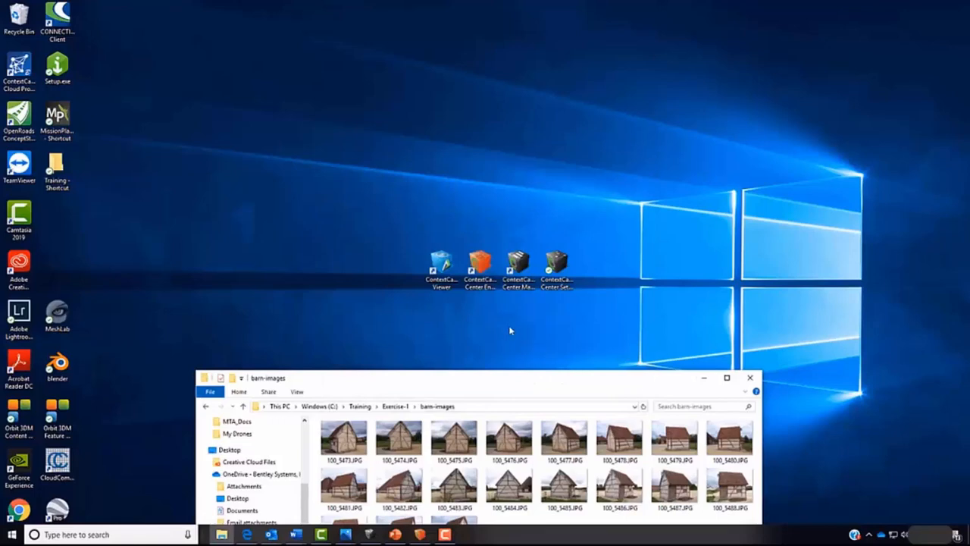
# - Launch ContextCapture Center Master and create a project named Barn in Training/Exercise-1 with an empty block
pyautogui.click(518, 273)
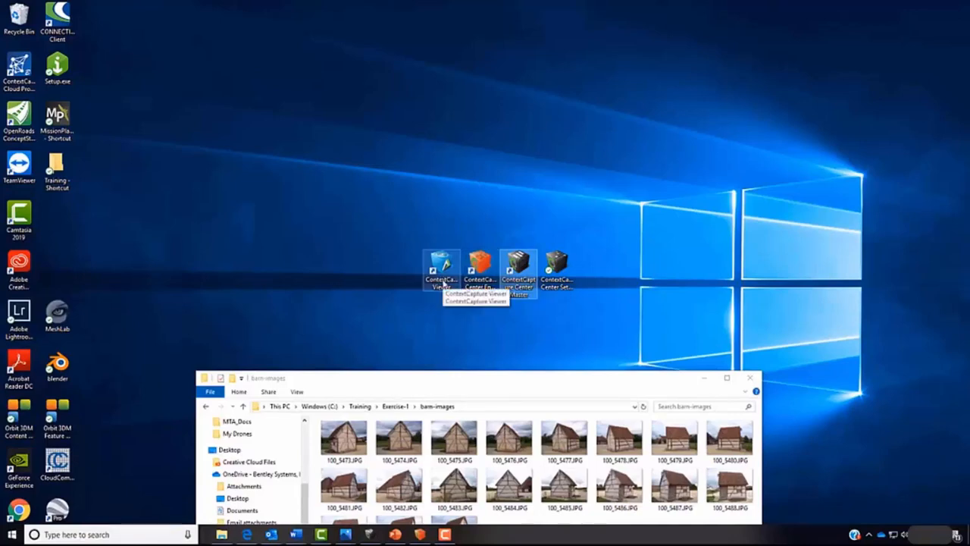
pyautogui.doubleClick(523, 297)
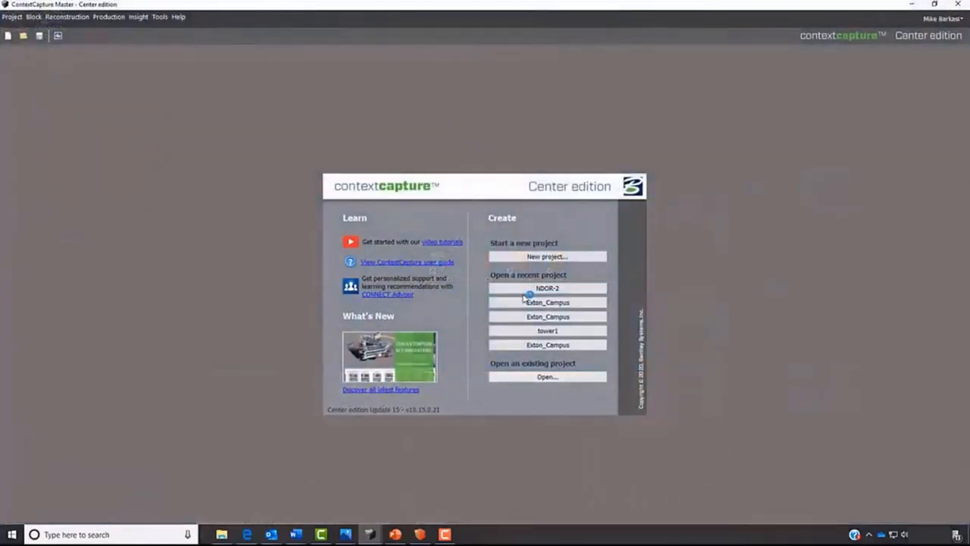
pyautogui.click(540, 256)
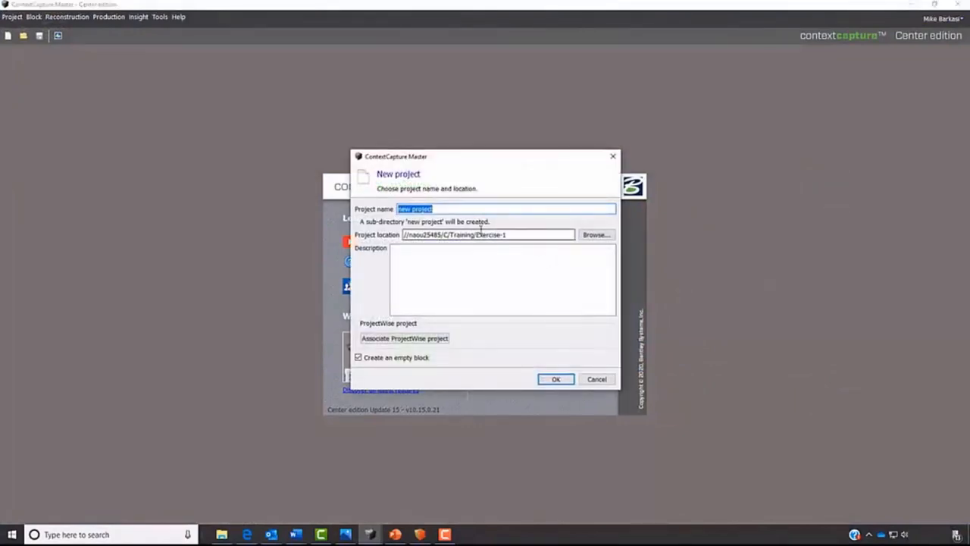
pyautogui.write('Barn')
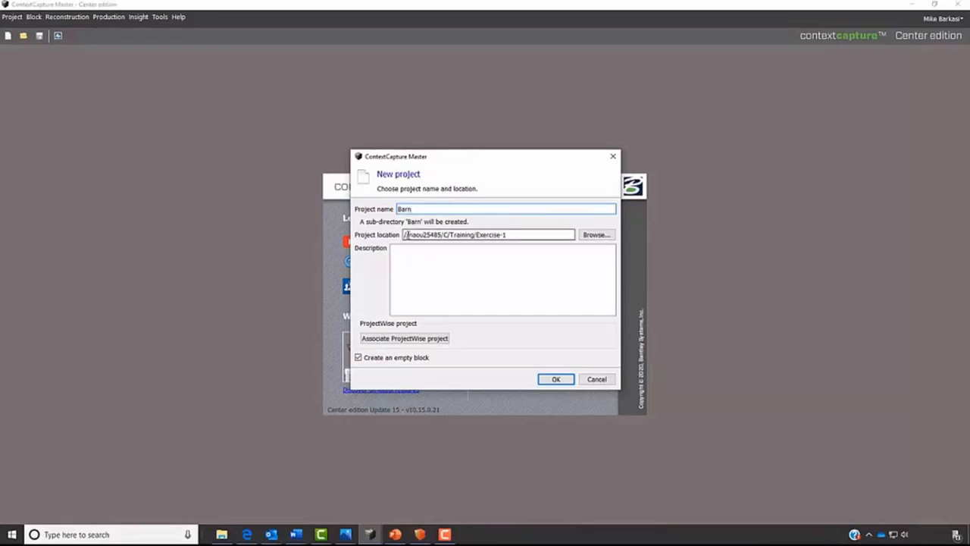
pyautogui.click(596, 235)
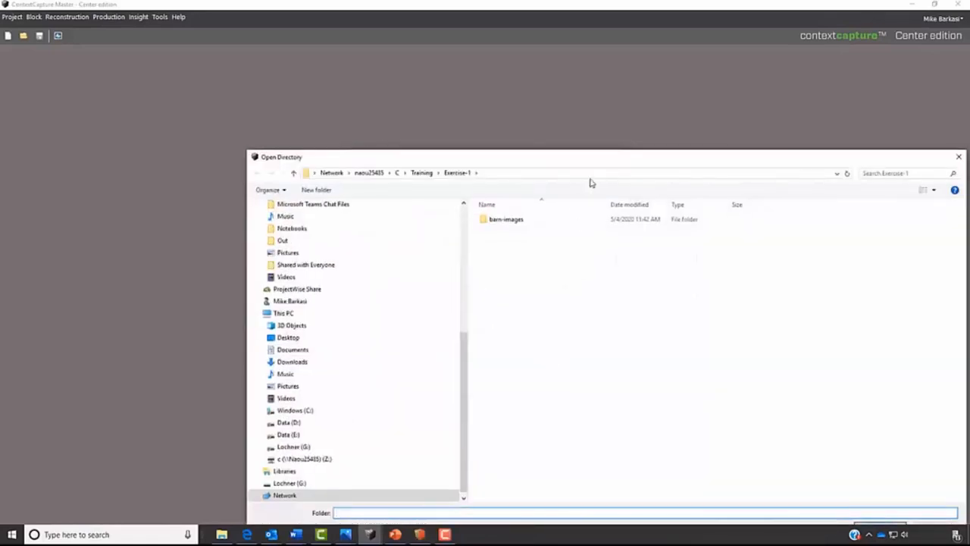
pyautogui.moveTo(599, 154); pyautogui.dragTo(505, 96)
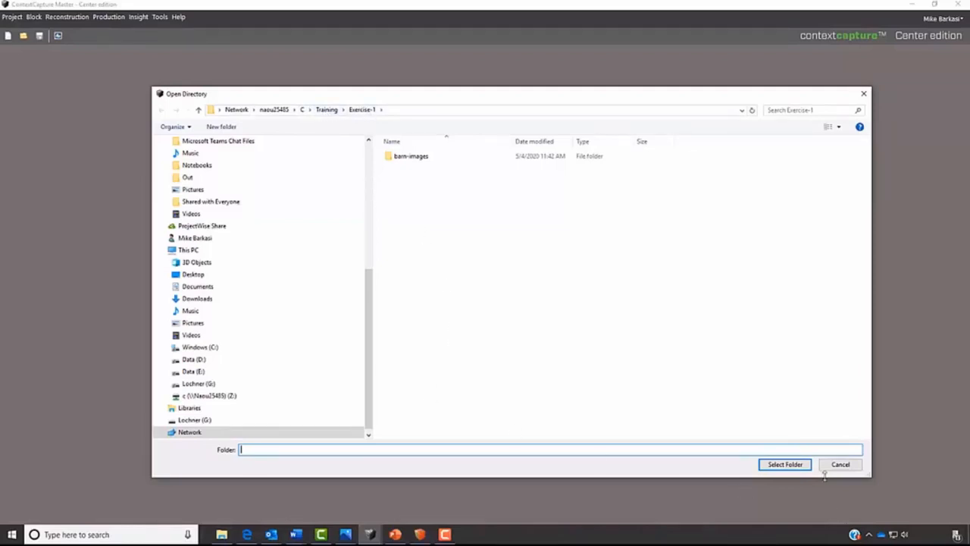
pyautogui.click(785, 464)
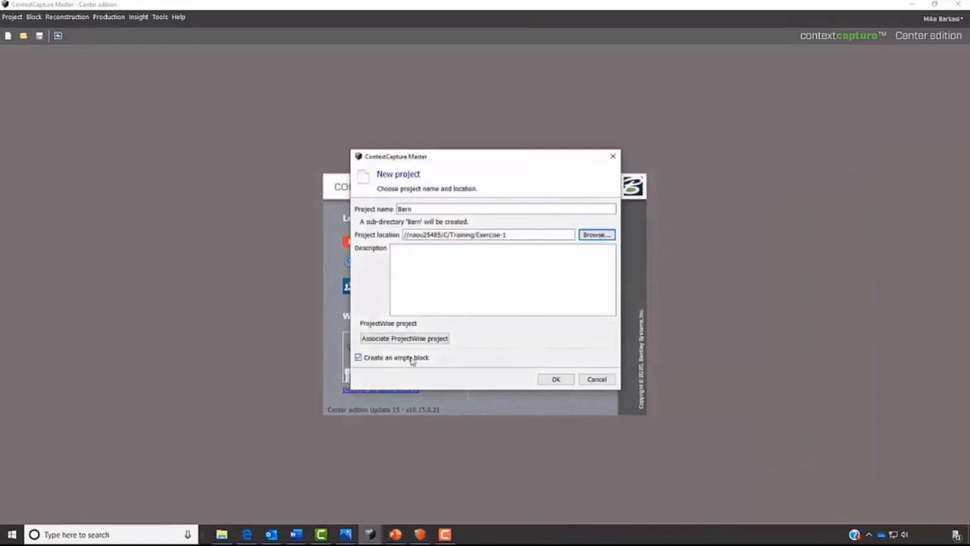
pyautogui.click(559, 382)
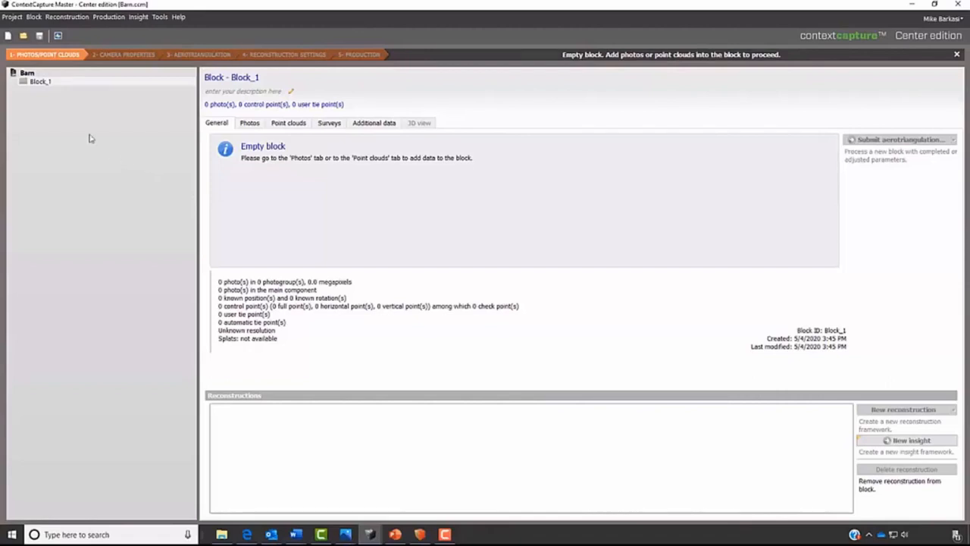
# - Review the Barn project's options for UNC paths, job queue directory and ProjectWise association
pyautogui.click(45, 76)
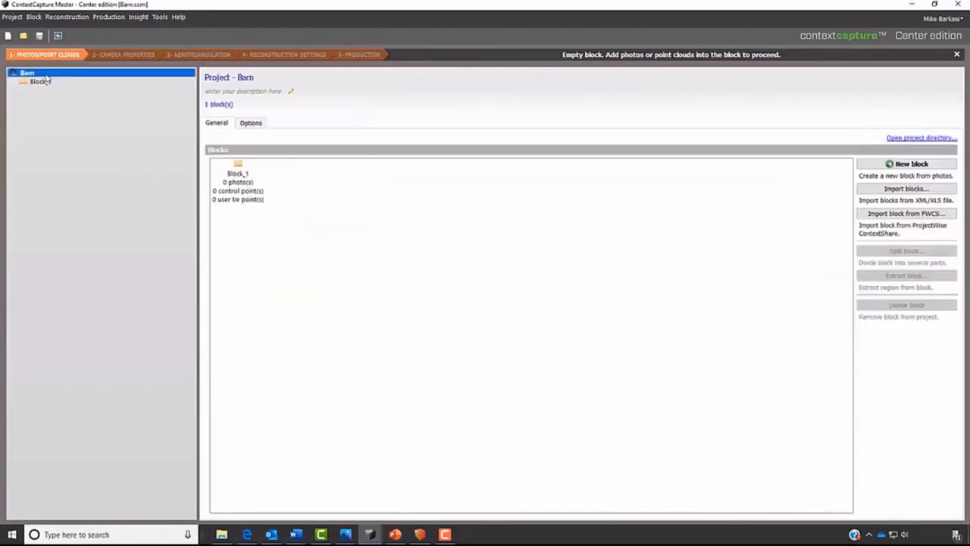
pyautogui.click(249, 125)
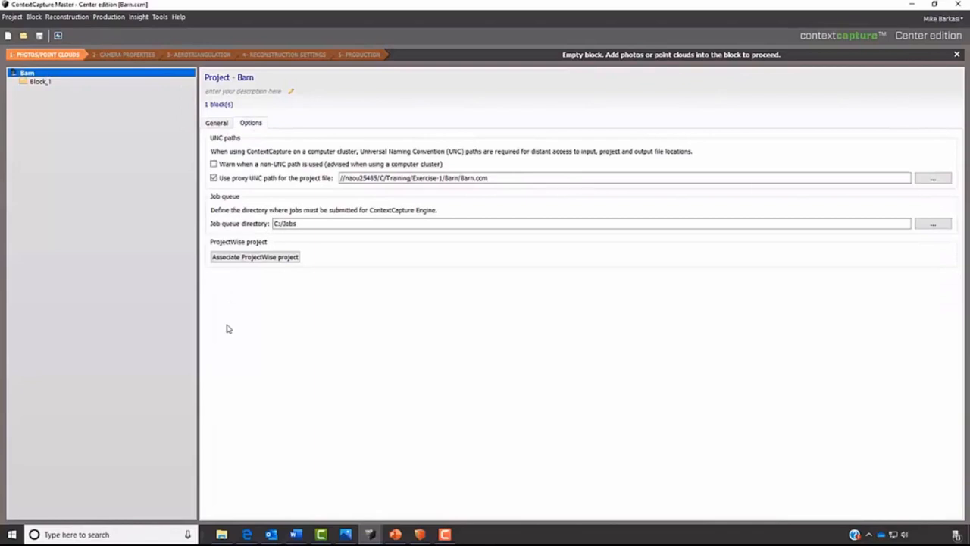
pyautogui.click(244, 258)
# - Add all the photos from the barn-images folder, 100_5473.JPG through 100_5491.JPG, to Block_1, and put the folder window away
pyautogui.click(40, 81)
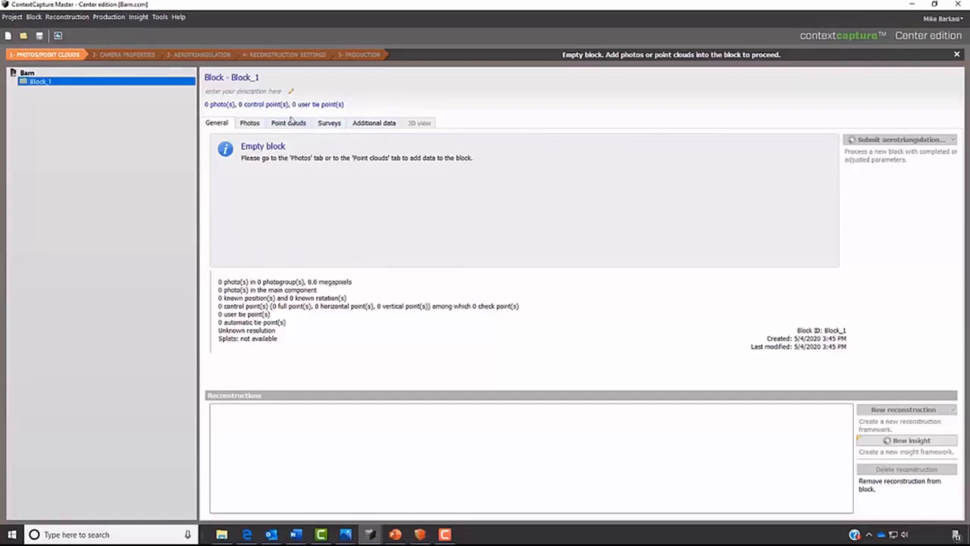
pyautogui.click(248, 126)
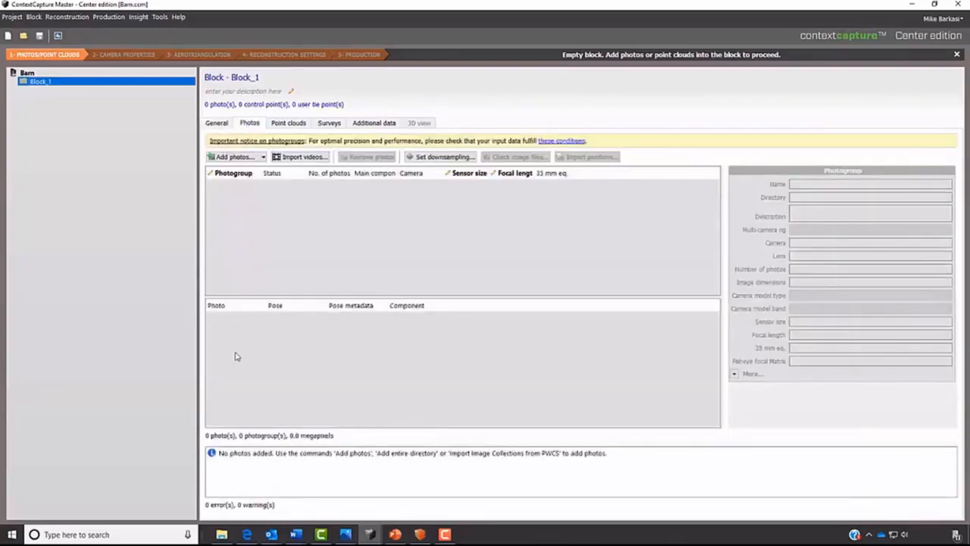
pyautogui.click(263, 157)
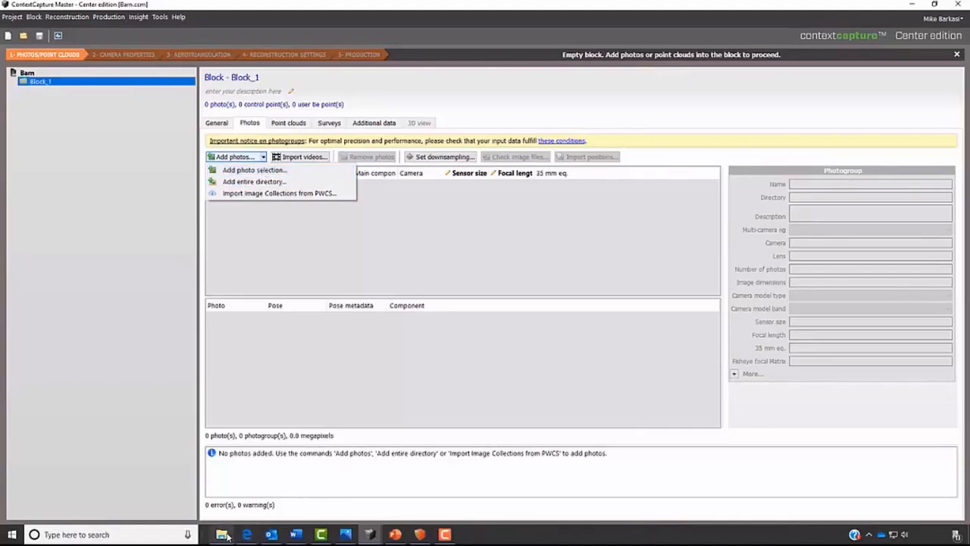
pyautogui.moveTo(226, 536)
pyautogui.click(230, 517)
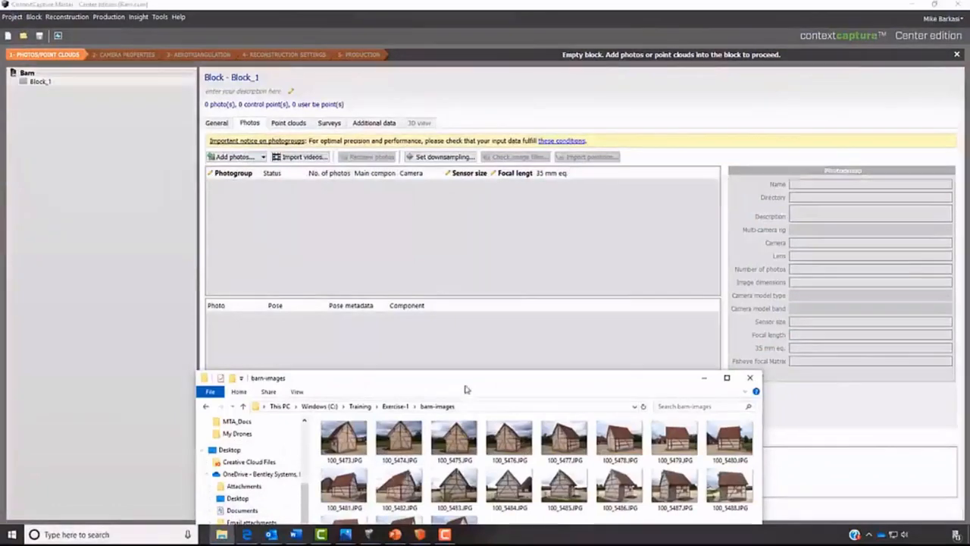
pyautogui.moveTo(444, 371); pyautogui.dragTo(275, 226)
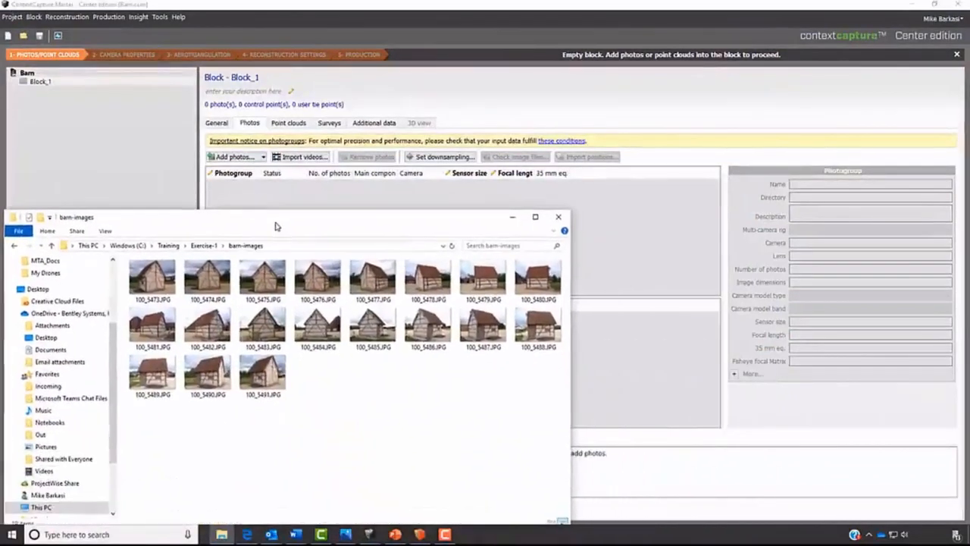
pyautogui.click(158, 291)
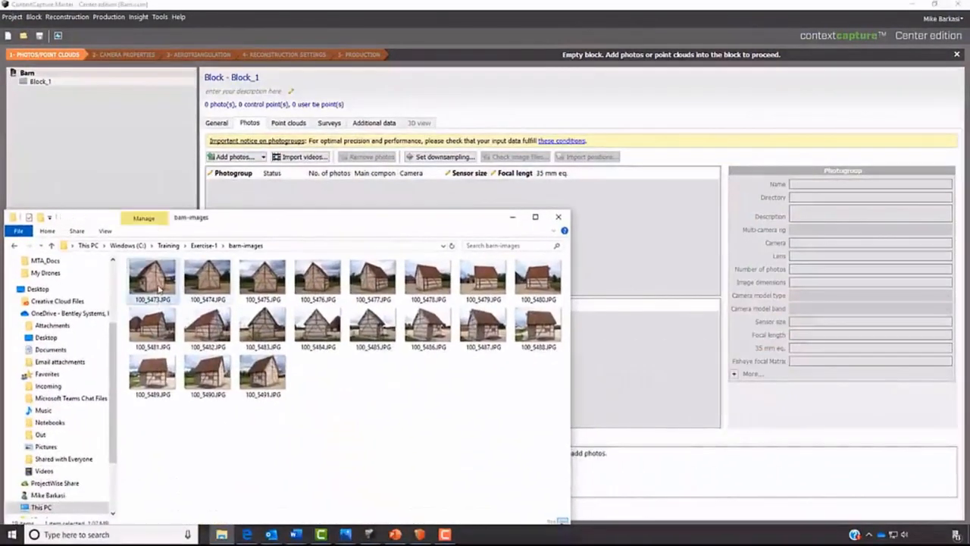
pyautogui.keyDown('shift'); pyautogui.click(262, 369); pyautogui.keyUp('shift')
pyautogui.moveTo(263, 369); pyautogui.dragTo(629, 257)
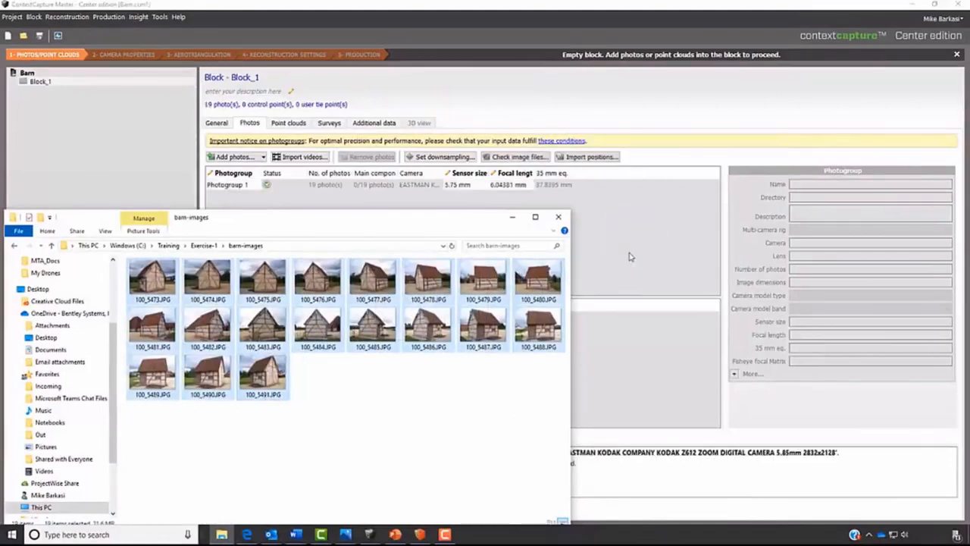
pyautogui.click(513, 216)
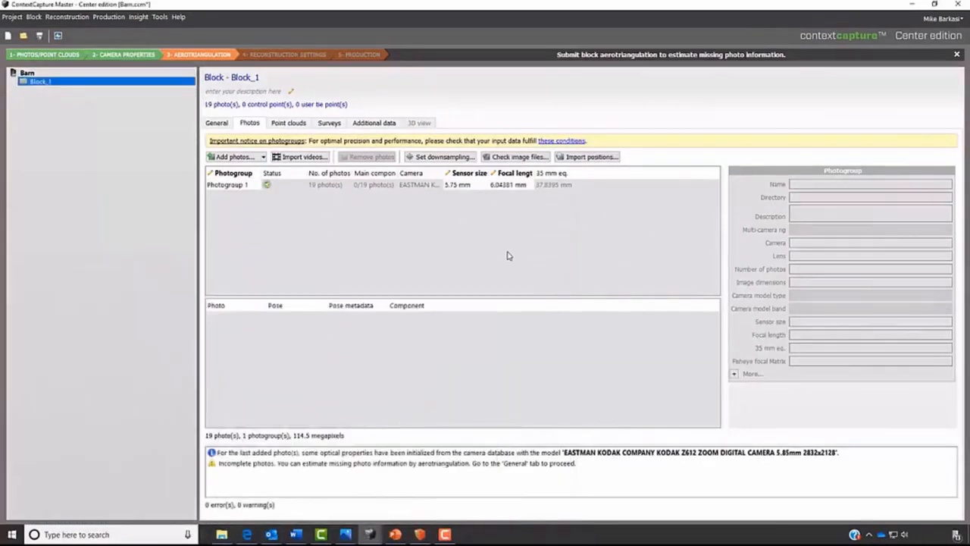
# - Inspect Photogroup 1's camera properties, widening the Sensor size column, and check the pose details of photo 100_5476.JPG
pyautogui.click(291, 185)
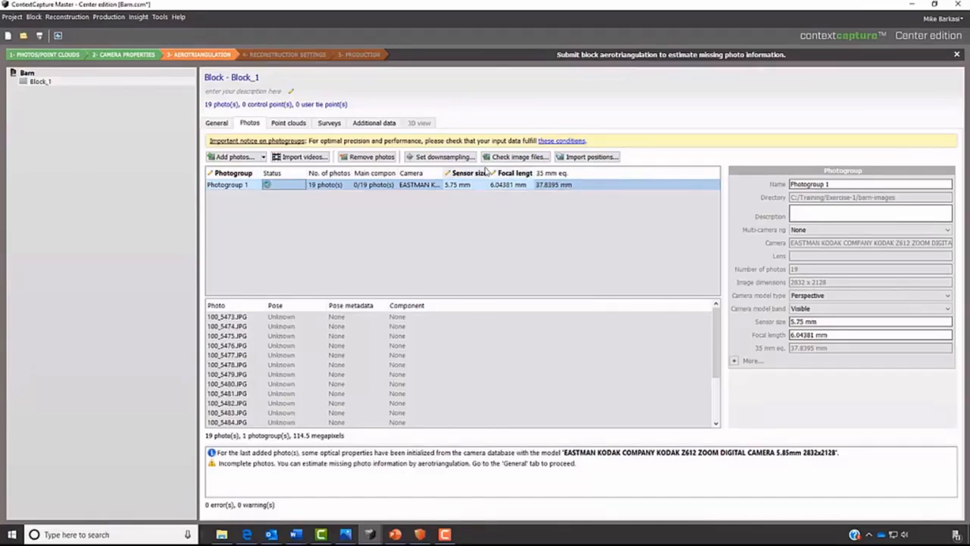
pyautogui.moveTo(487, 173); pyautogui.dragTo(511, 173)
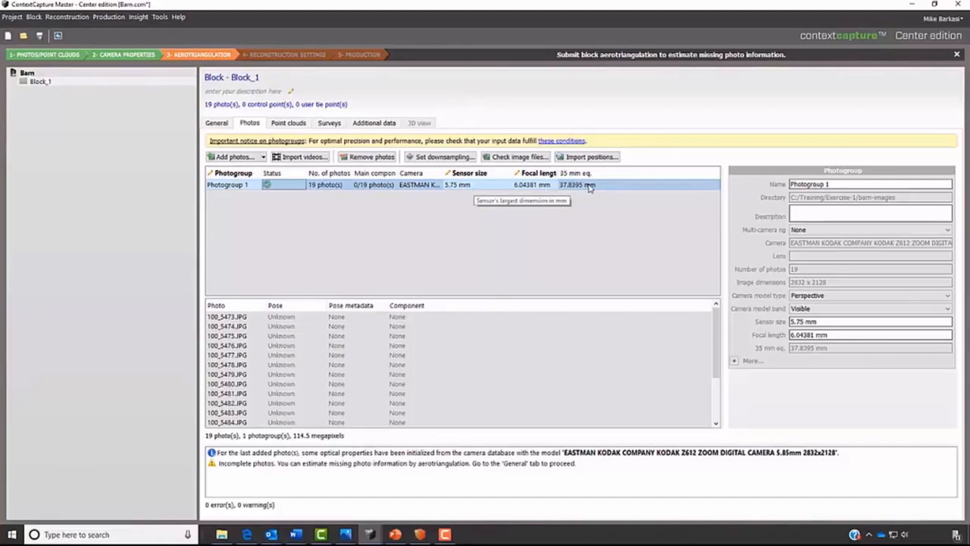
pyautogui.click(311, 347)
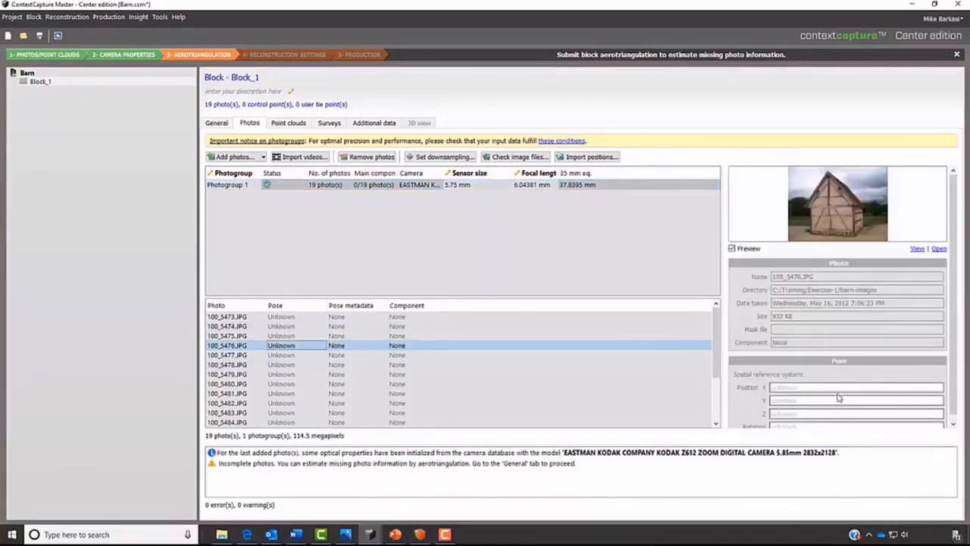
pyautogui.scroll(-1, 834, 387)
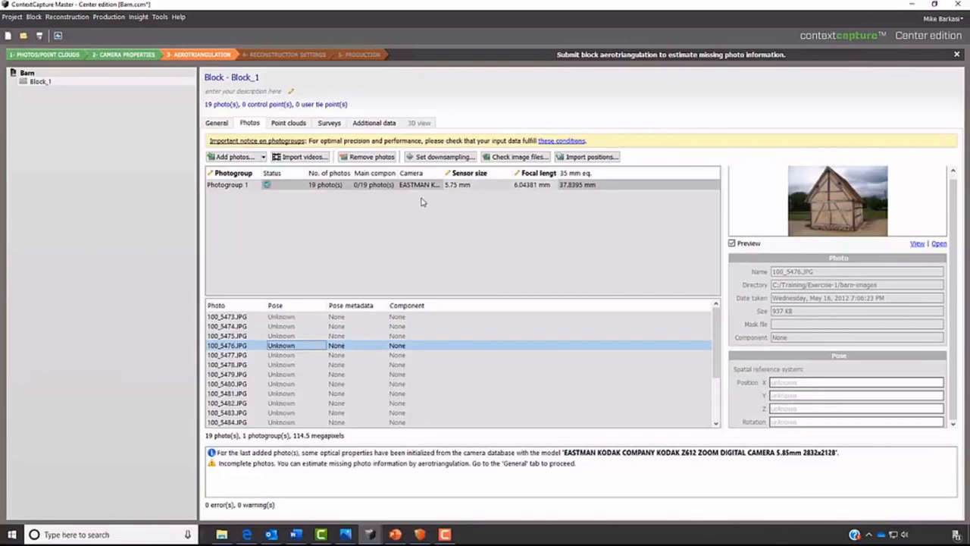
# - Check the previews and pose details of photos 100_5479.JPG and 100_5476.JPG in Photogroup 1
pyautogui.click(453, 187)
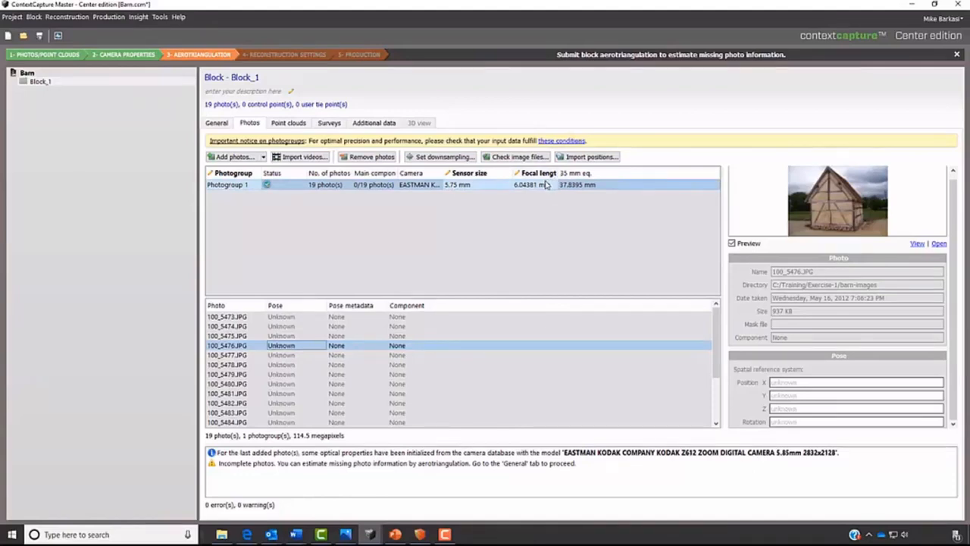
pyautogui.click(341, 378)
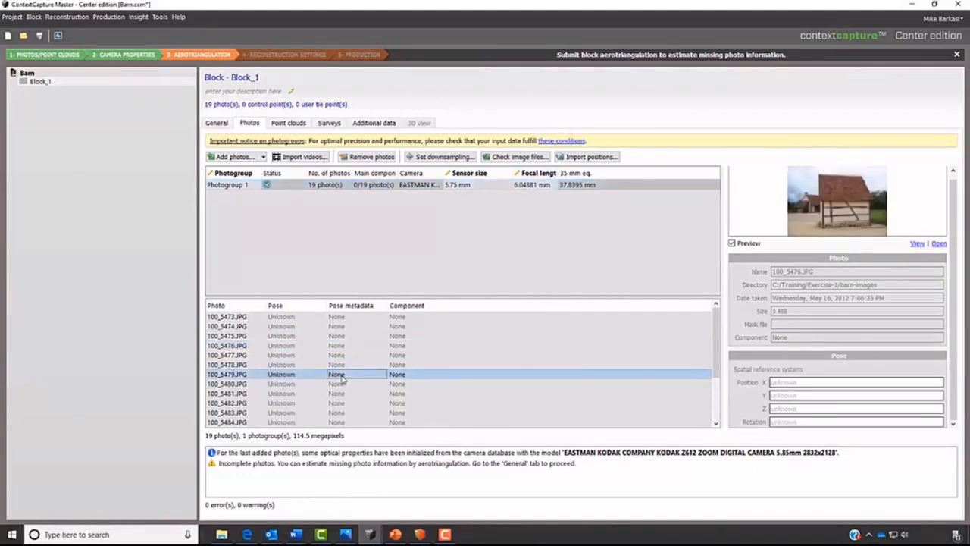
pyautogui.click(389, 348)
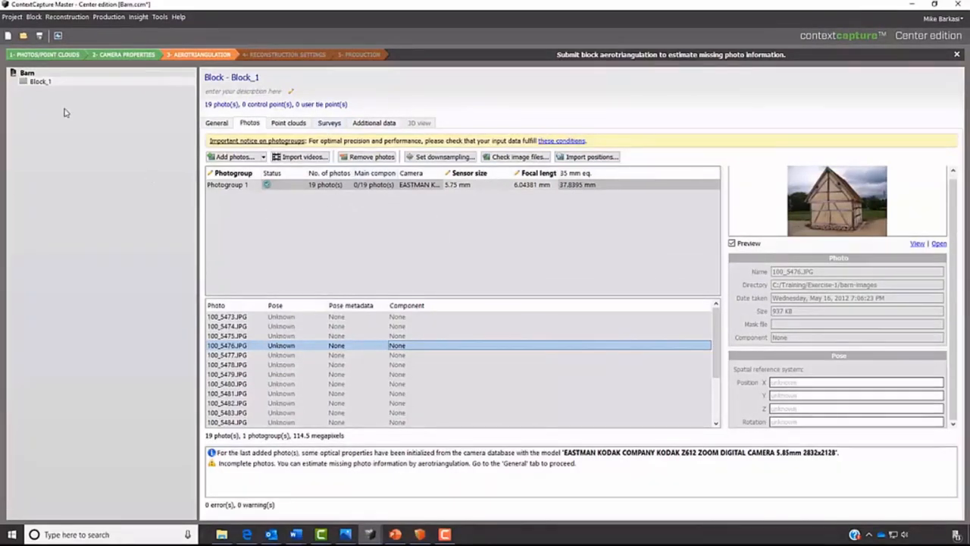
# - Start an aerotriangulation of Block_1 from its general overview, processed locally with ContextCapture Engine
pyautogui.rightClick(72, 86)
pyautogui.click(269, 185)
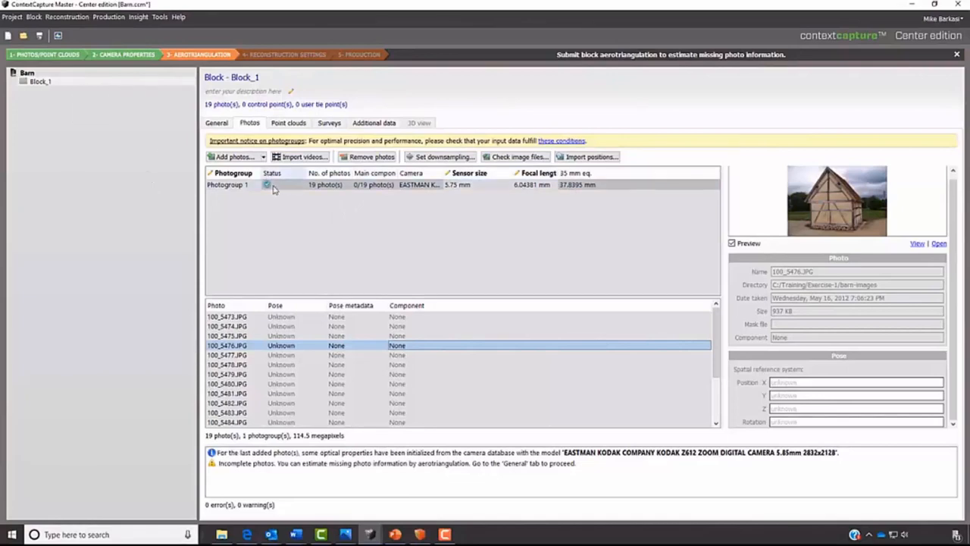
pyautogui.click(44, 83)
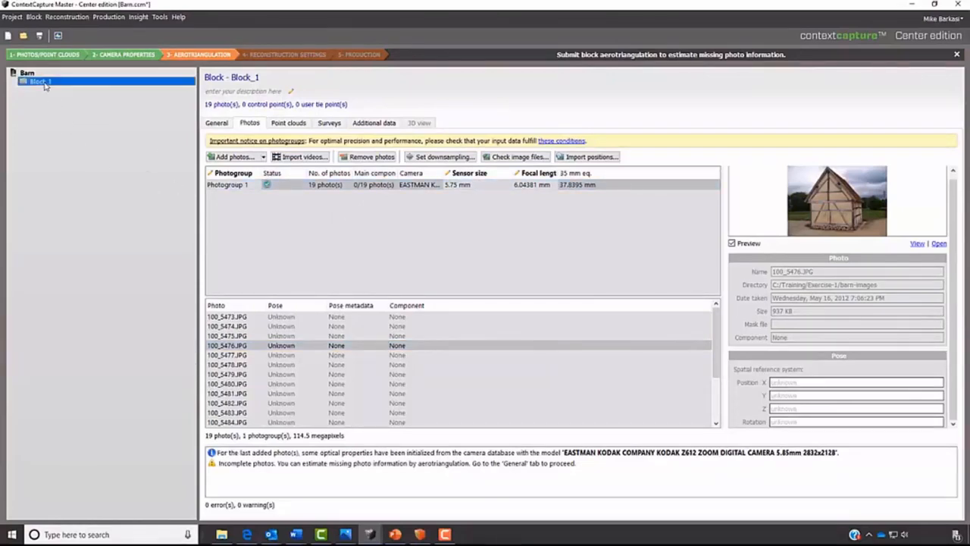
pyautogui.click(213, 125)
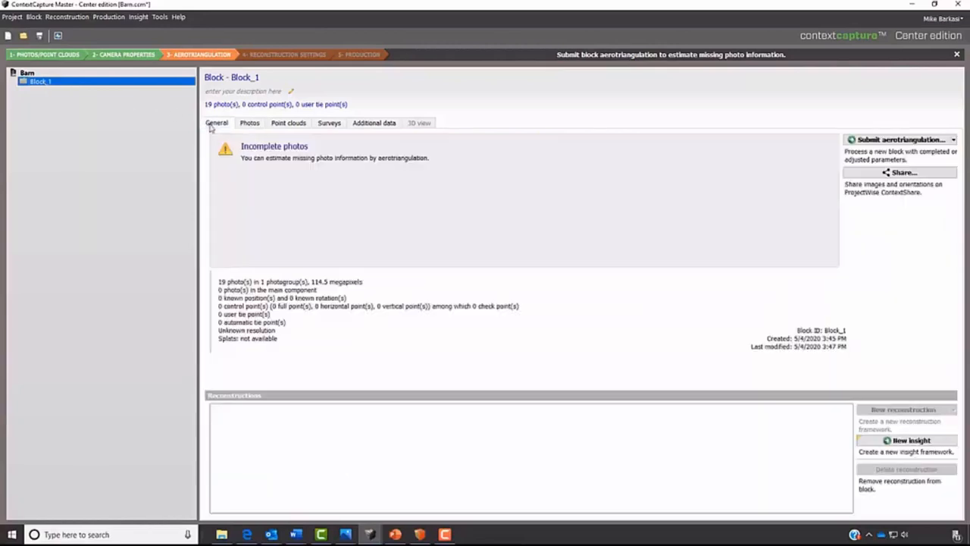
pyautogui.click(910, 141)
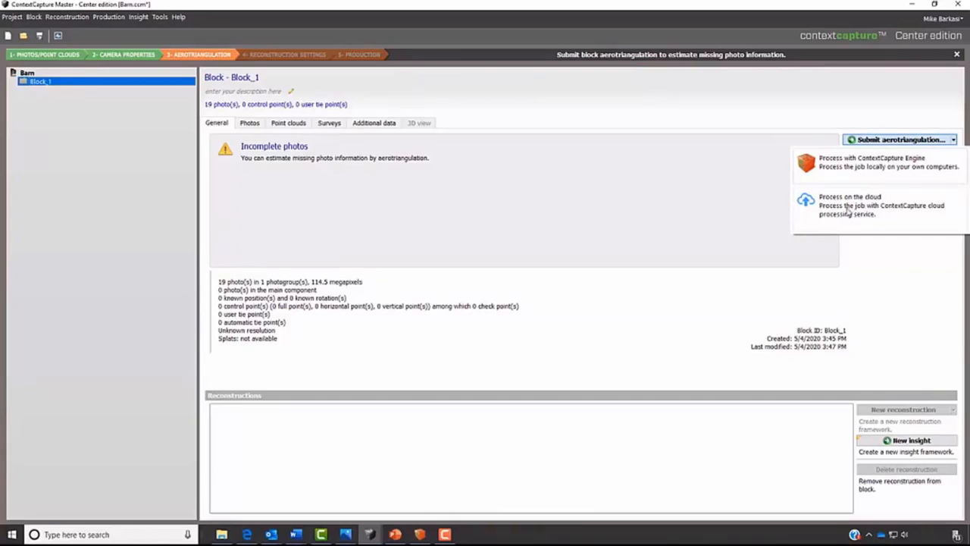
pyautogui.click(857, 161)
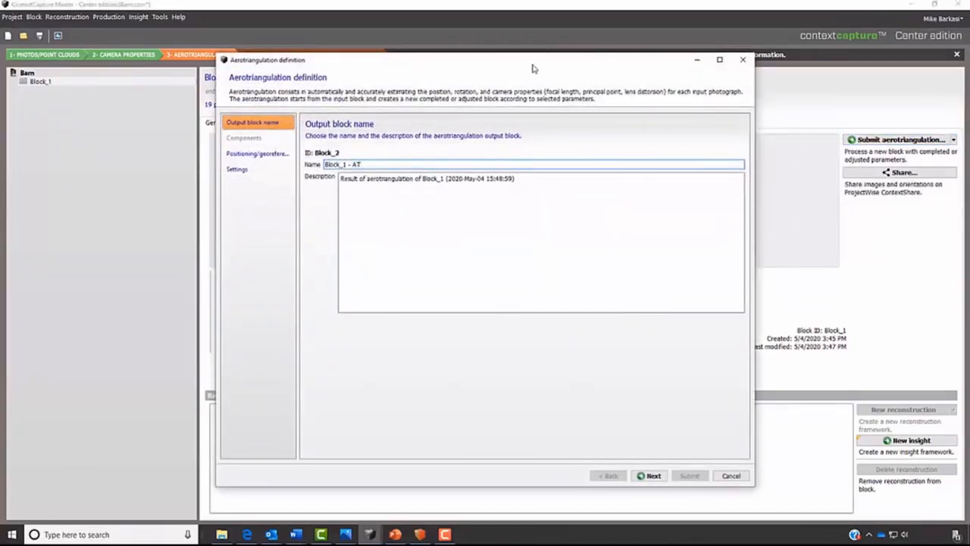
# - Review the positioning/georeferencing options and the Default preset settings, and submit the aerotriangulation with output name Block_1 - AT
pyautogui.click(261, 153)
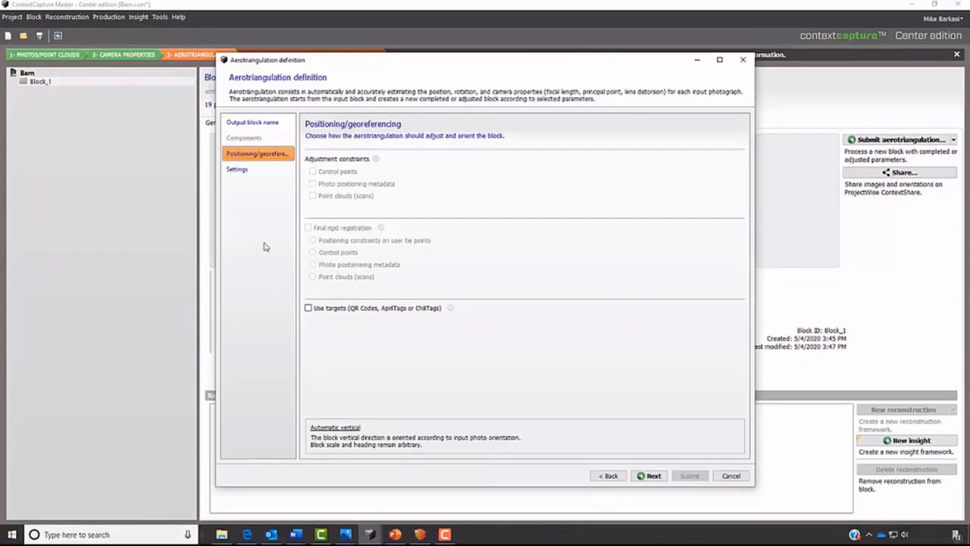
pyautogui.click(238, 170)
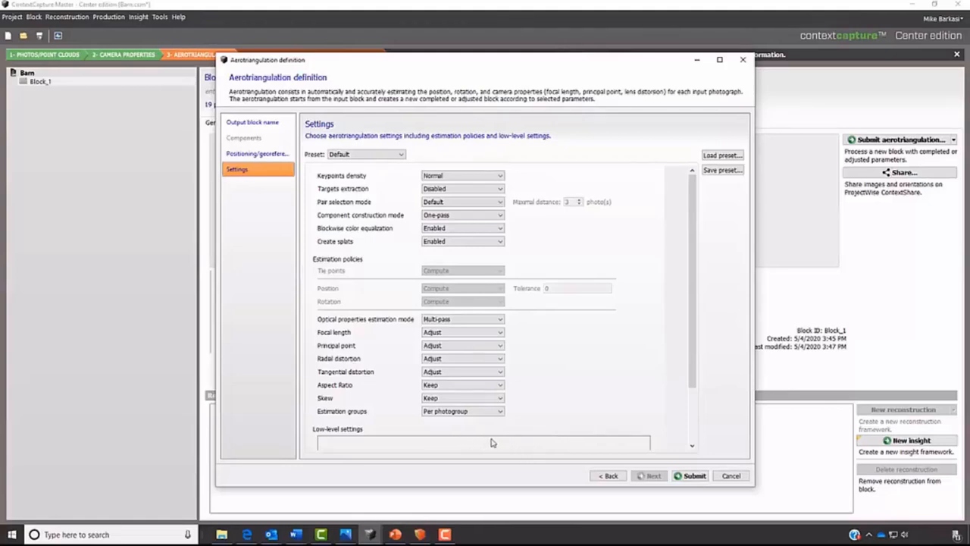
pyautogui.click(687, 475)
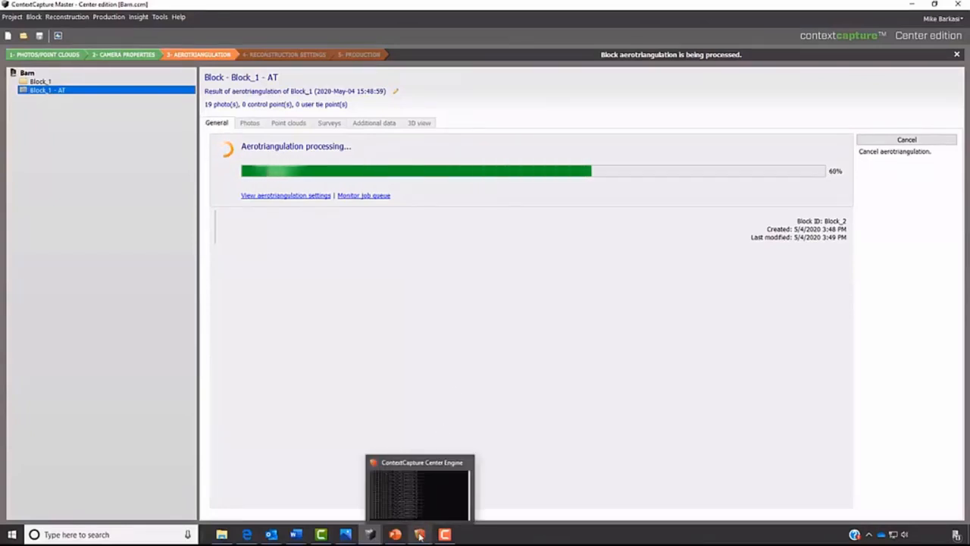
# - Check the engine's task log, and inspect the barn and camera positions of Block_1 - AT in 3D before returning to its overview
pyautogui.click(420, 534)
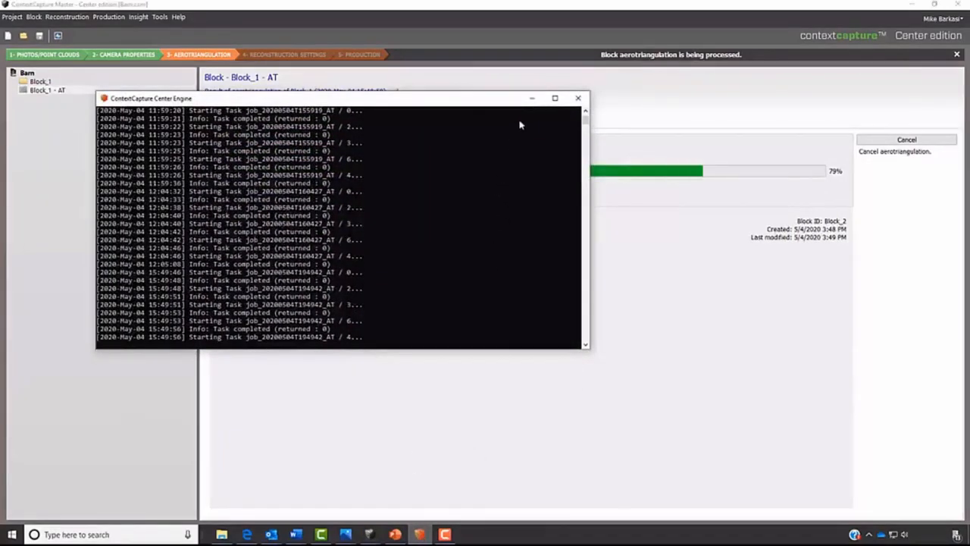
pyautogui.click(529, 100)
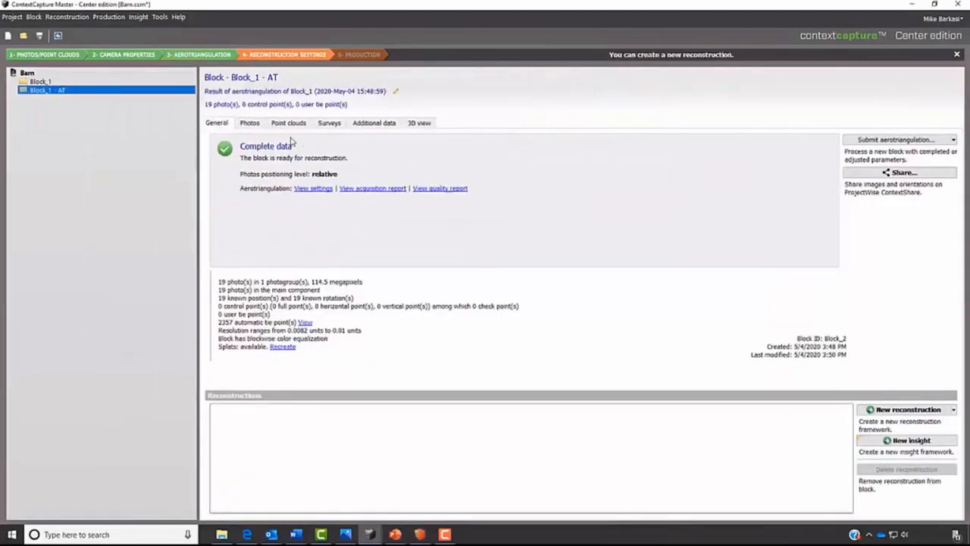
pyautogui.click(424, 126)
pyautogui.moveTo(614, 408); pyautogui.dragTo(469, 206)
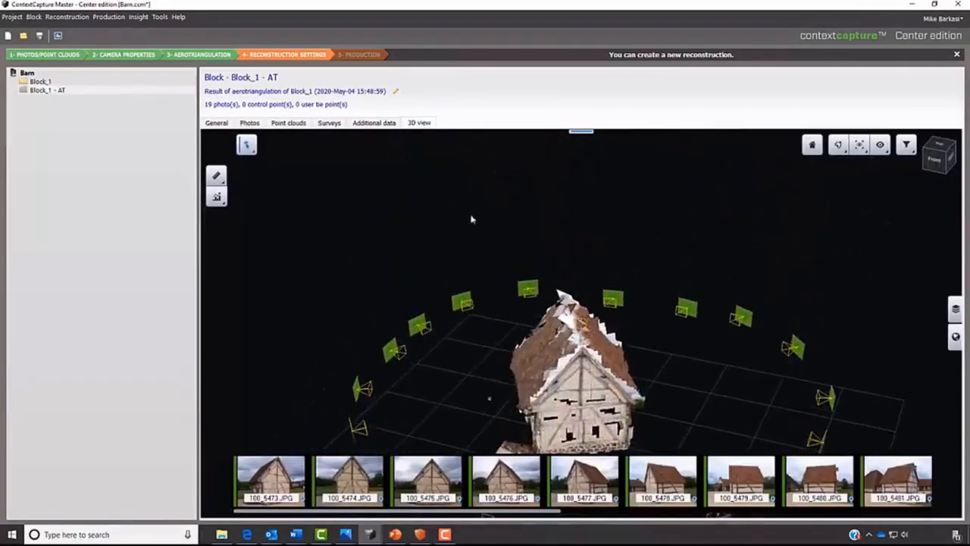
pyautogui.scroll(-5, 534, 233)
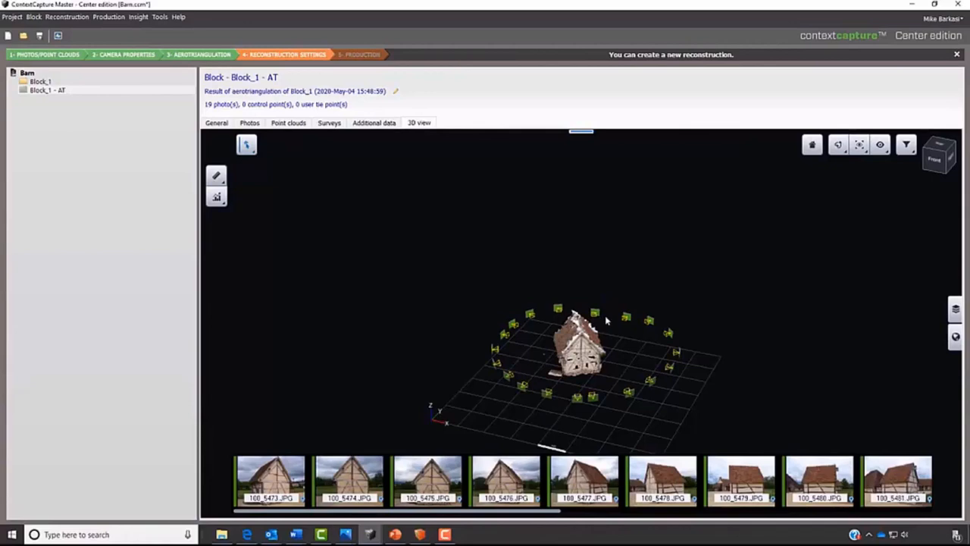
pyautogui.click(221, 124)
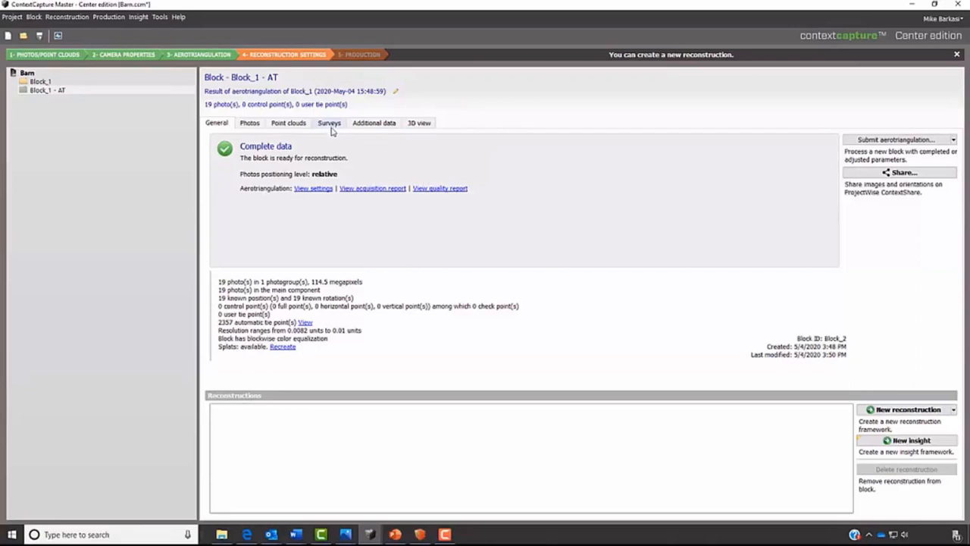
# - Create a survey point of type Tie Point named Door Top in Block_1 - AT
pyautogui.click(57, 91)
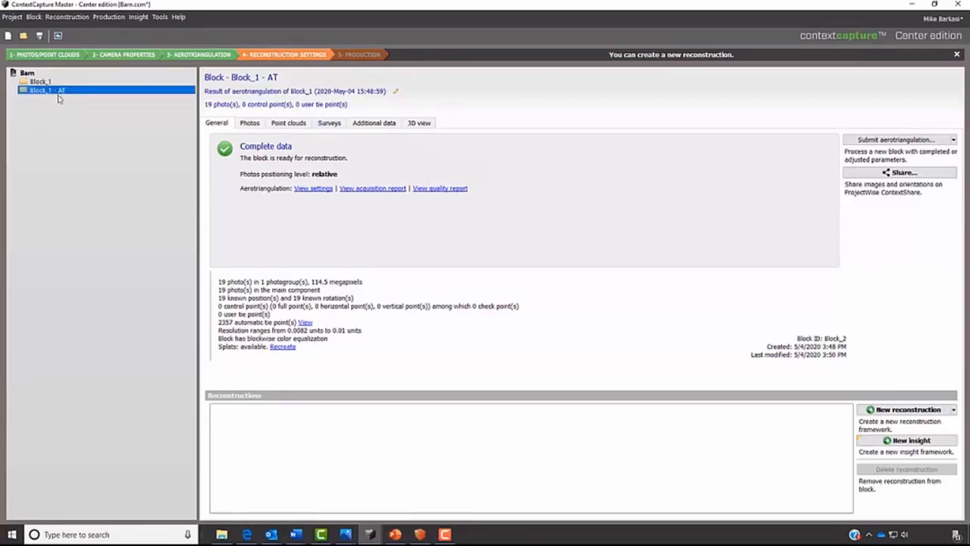
pyautogui.click(331, 125)
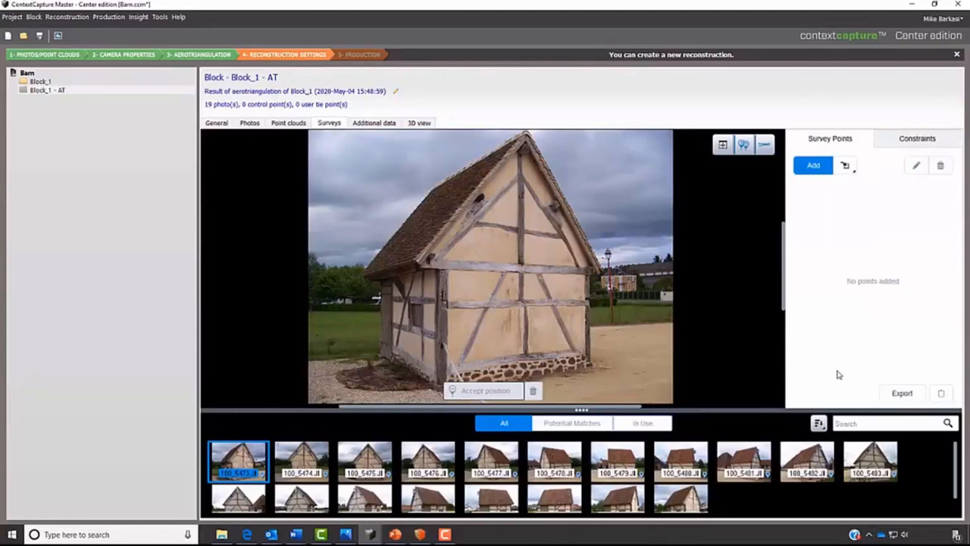
pyautogui.click(812, 167)
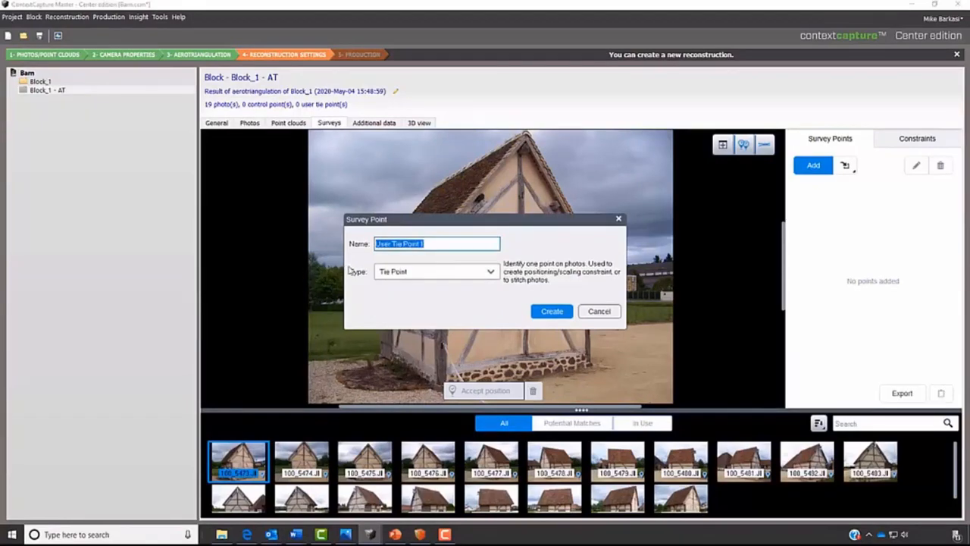
pyautogui.write('Door Top')
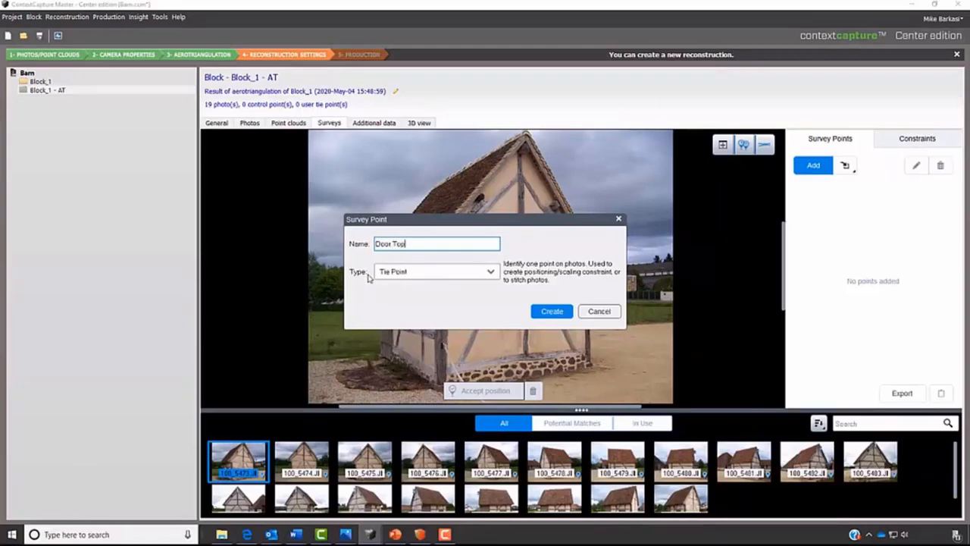
pyautogui.click(552, 311)
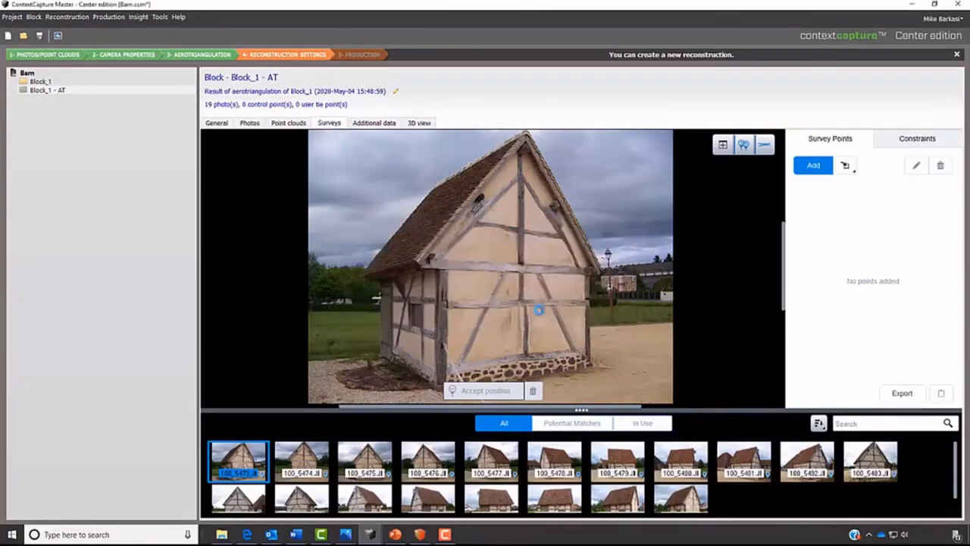
# - Create a second survey point of type Tie Point named Door Bottom
pyautogui.click(819, 169)
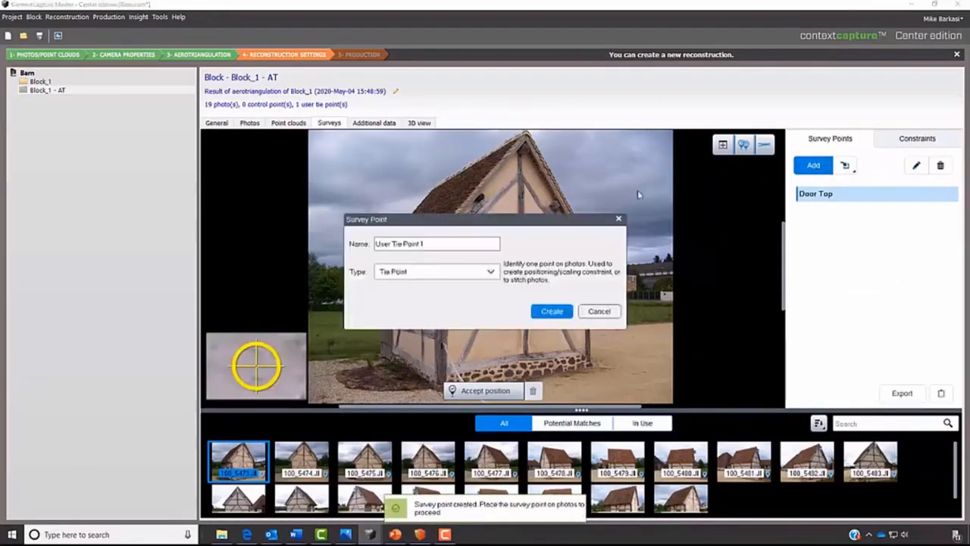
pyautogui.moveTo(429, 243); pyautogui.dragTo(373, 244)
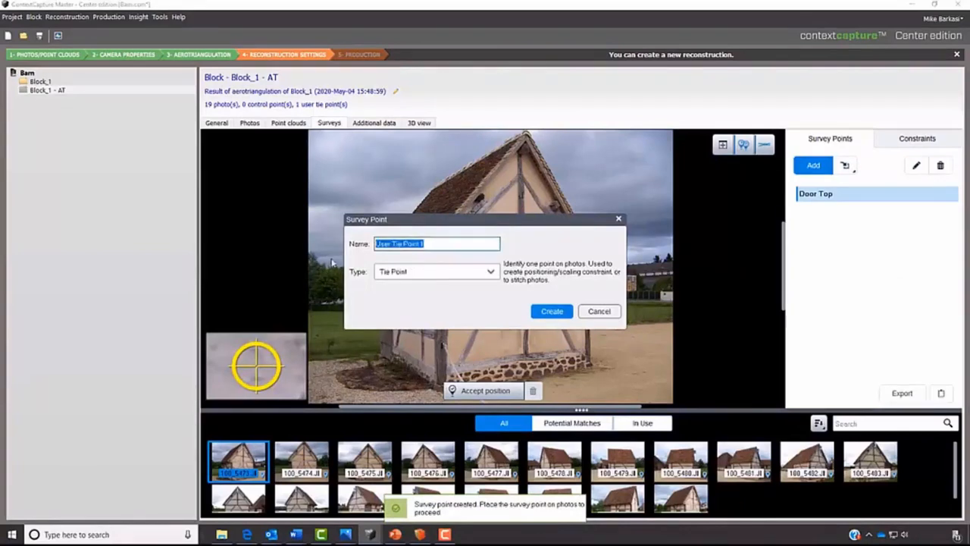
pyautogui.write('Doo')
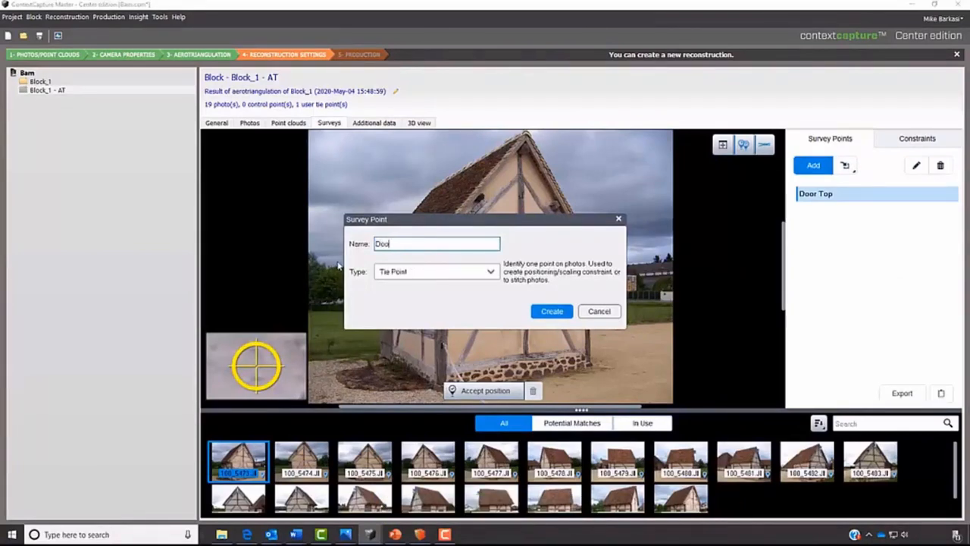
pyautogui.write('r Bottom')
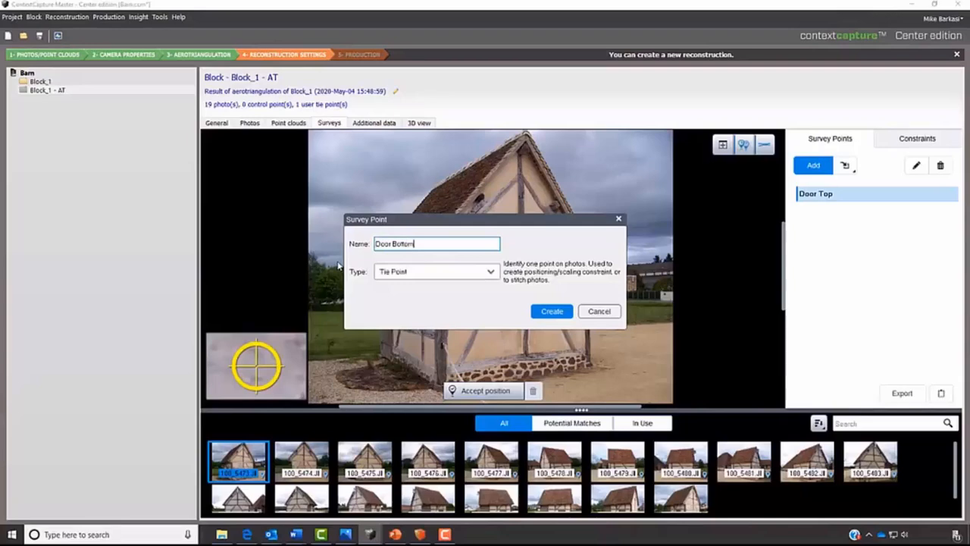
pyautogui.click(551, 312)
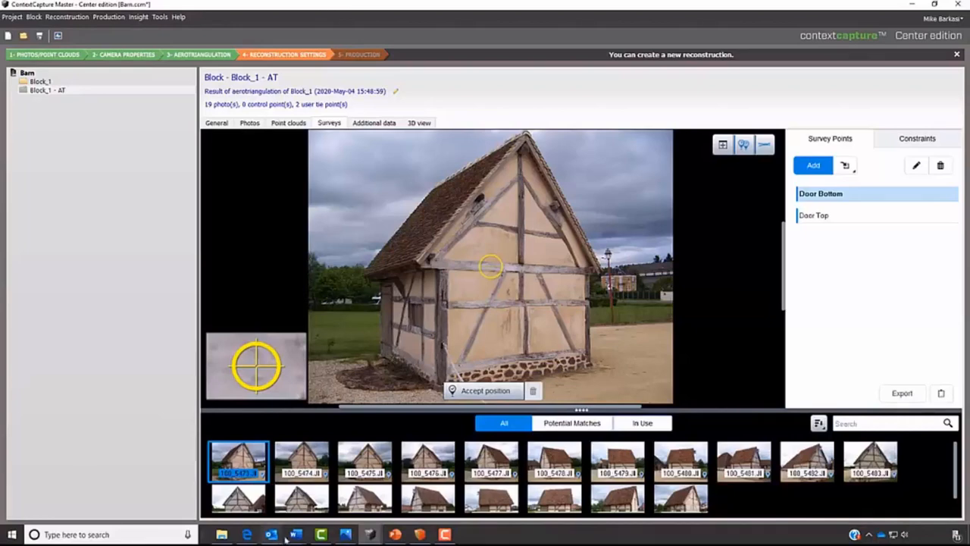
# - Set the Door Bottom point at the door's lower right corner in photo 100_5487.JPG
pyautogui.click(434, 497)
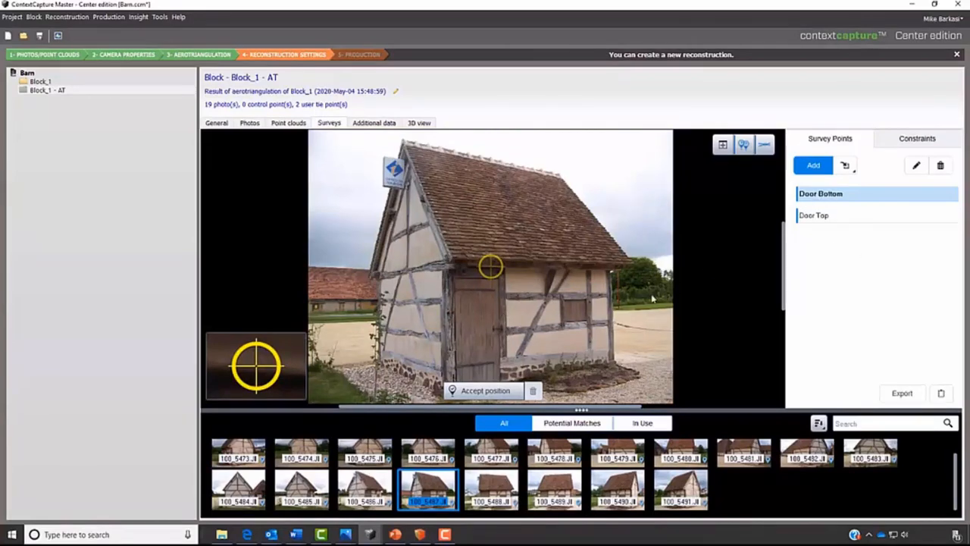
pyautogui.moveTo(527, 330); pyautogui.dragTo(506, 262)
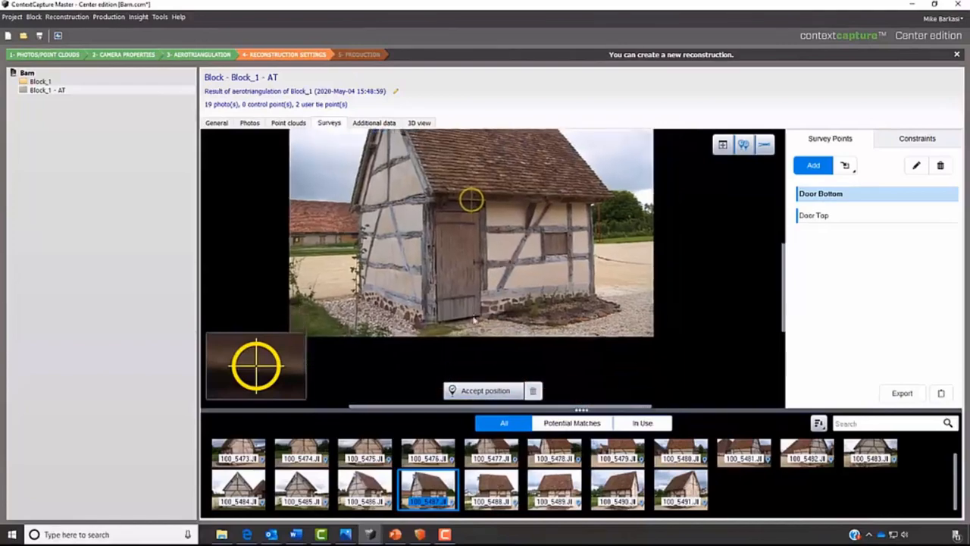
pyautogui.scroll(5, 475, 319)
pyautogui.scroll(2, 489, 317)
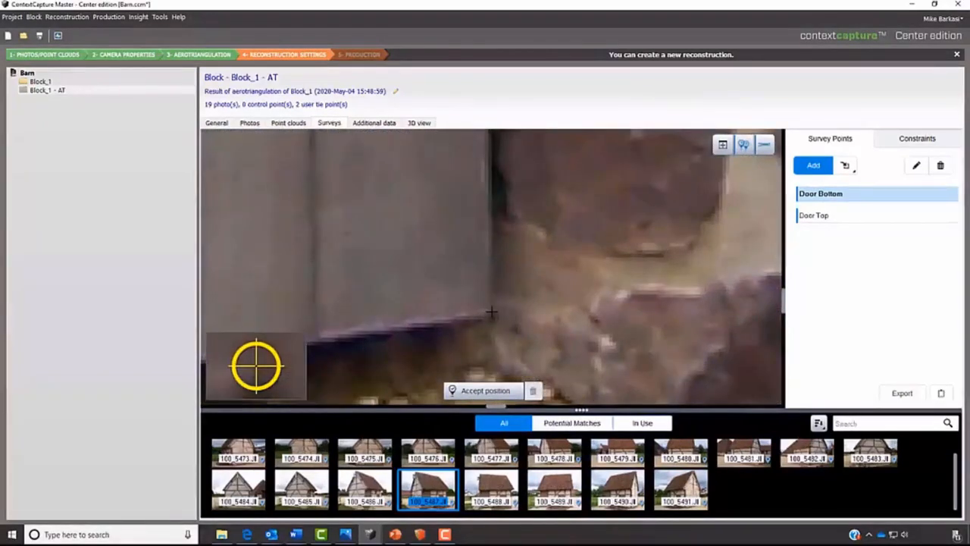
pyautogui.click(489, 313)
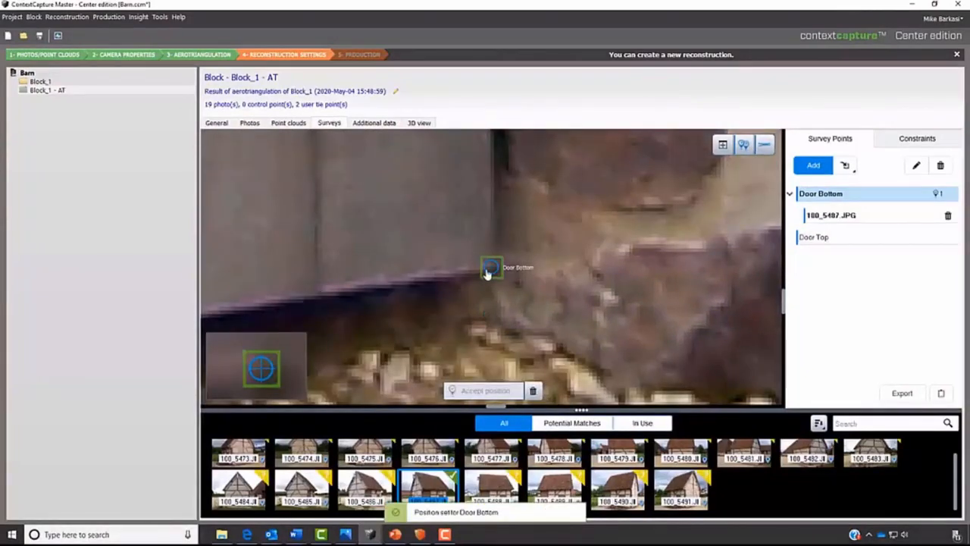
# - Set the Door Bottom point at the door's lower right corner in photo 100_5488.JPG and accept the position
pyautogui.click(488, 486)
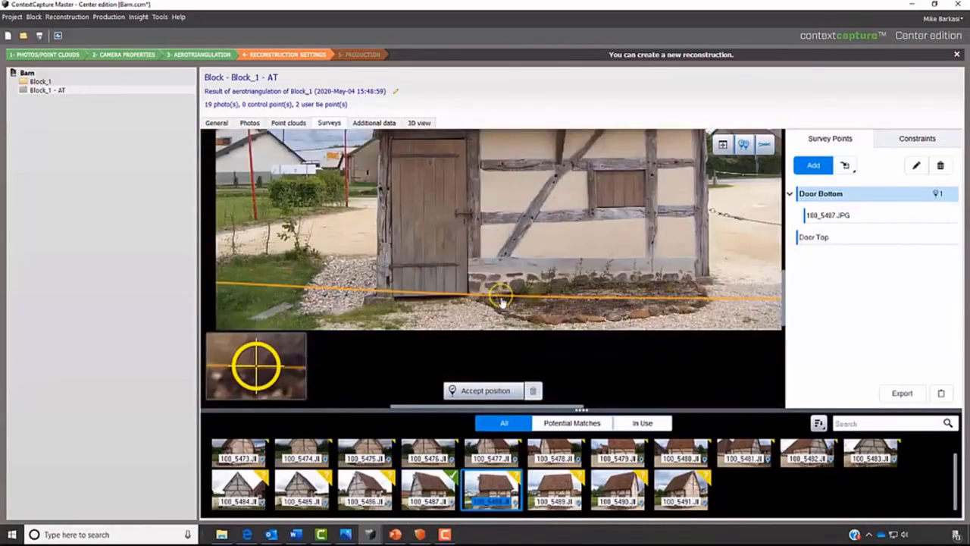
pyautogui.click(476, 296)
pyautogui.moveTo(476, 297); pyautogui.dragTo(467, 295)
pyautogui.scroll(5, 465, 296)
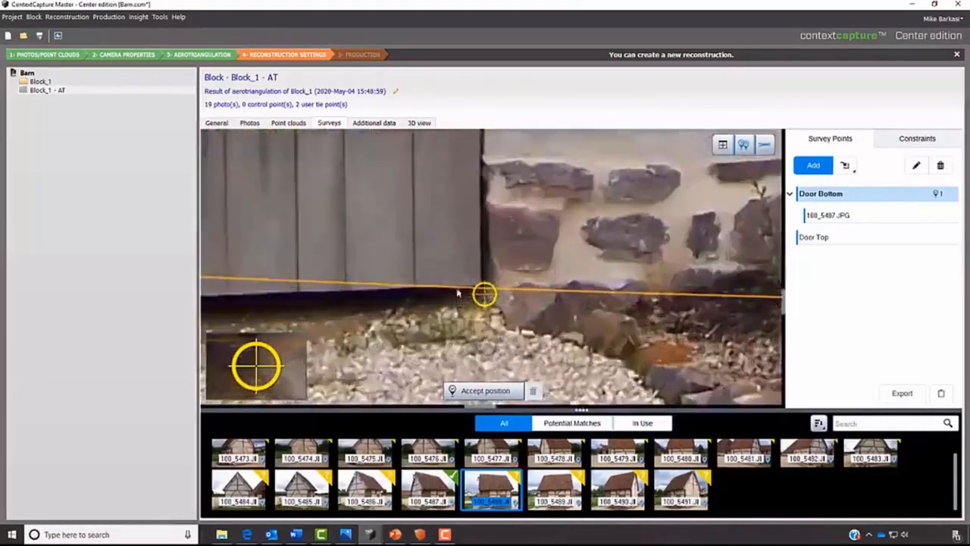
pyautogui.scroll(3, 477, 295)
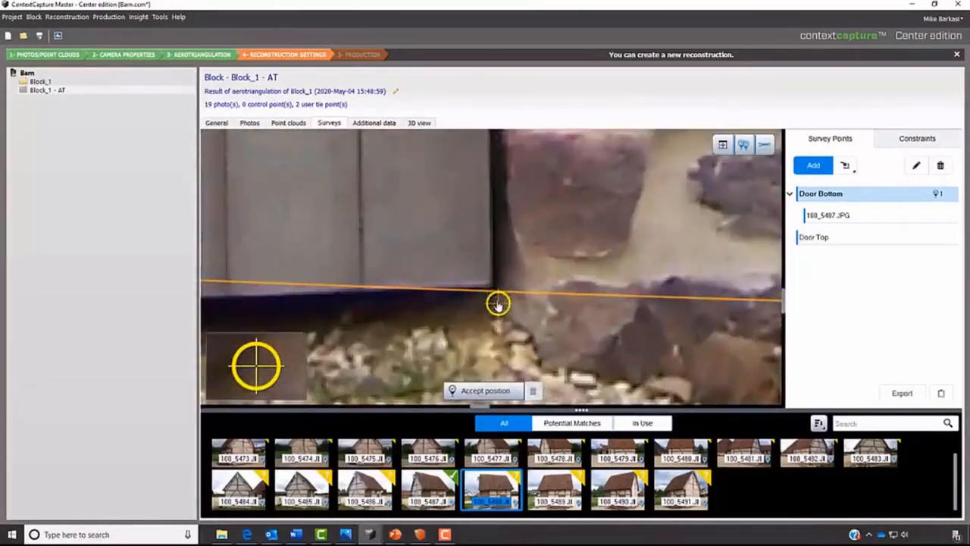
pyautogui.moveTo(496, 301); pyautogui.dragTo(492, 284)
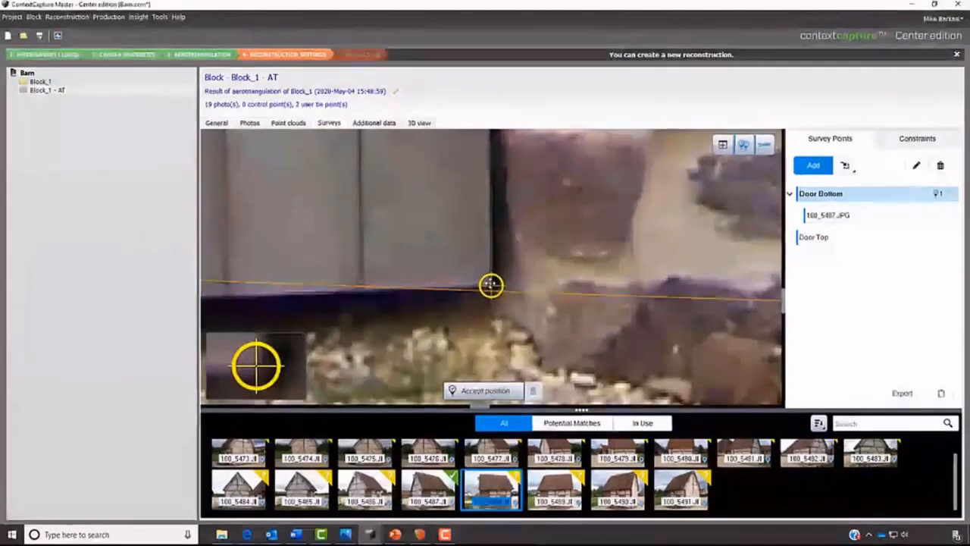
pyautogui.click(480, 391)
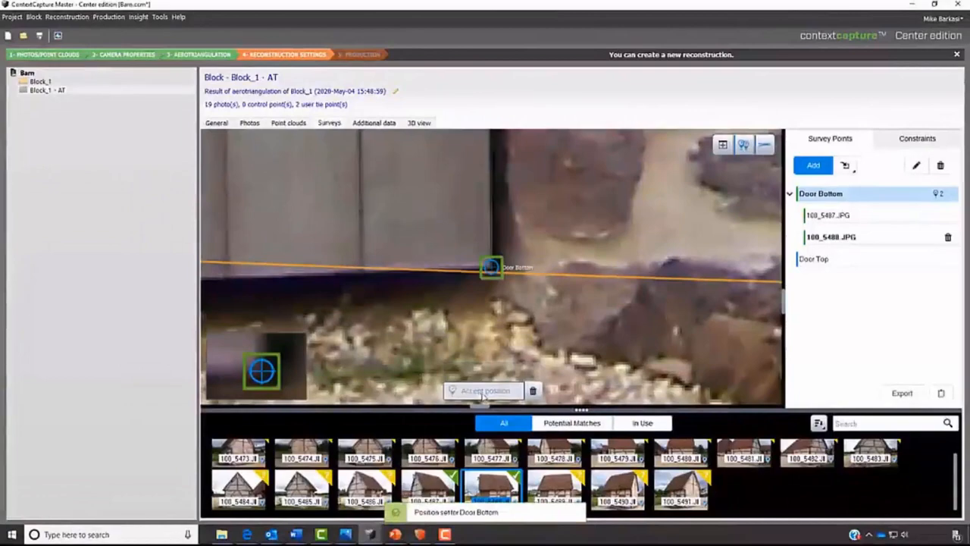
# - Set the Door Bottom point at the door's lower right corner in photo 100_5489.JPG and accept the position
pyautogui.click(558, 488)
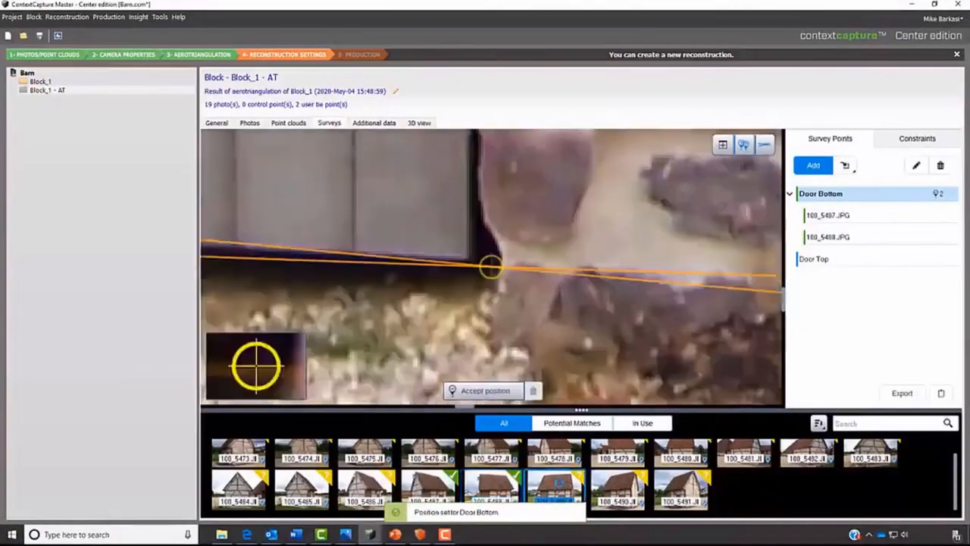
pyautogui.scroll(-3, 486, 299)
pyautogui.scroll(3, 478, 285)
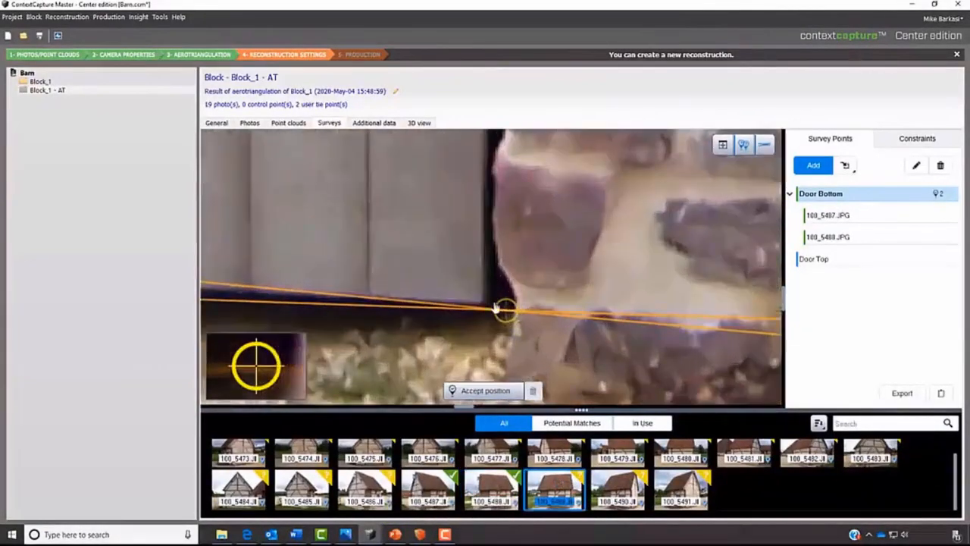
pyautogui.moveTo(505, 310); pyautogui.dragTo(480, 302)
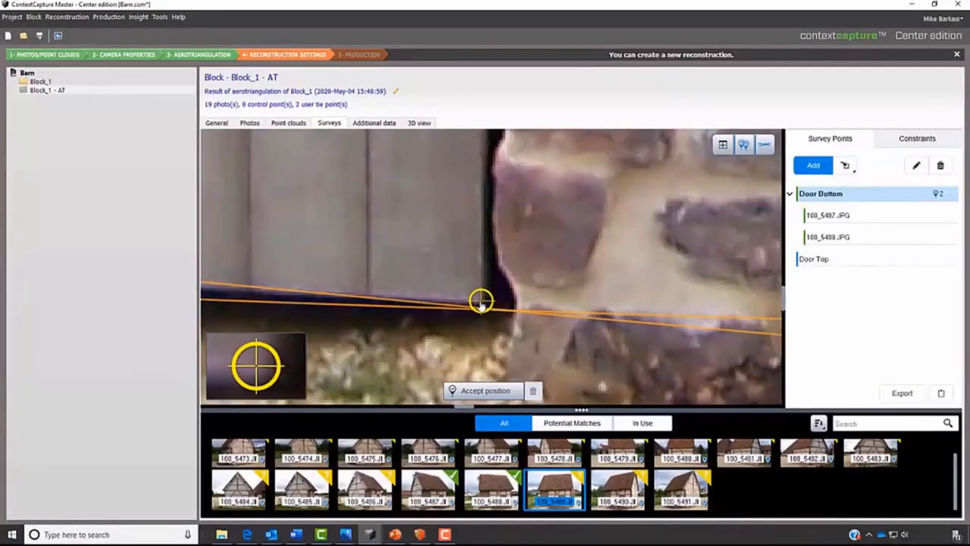
pyautogui.click(496, 392)
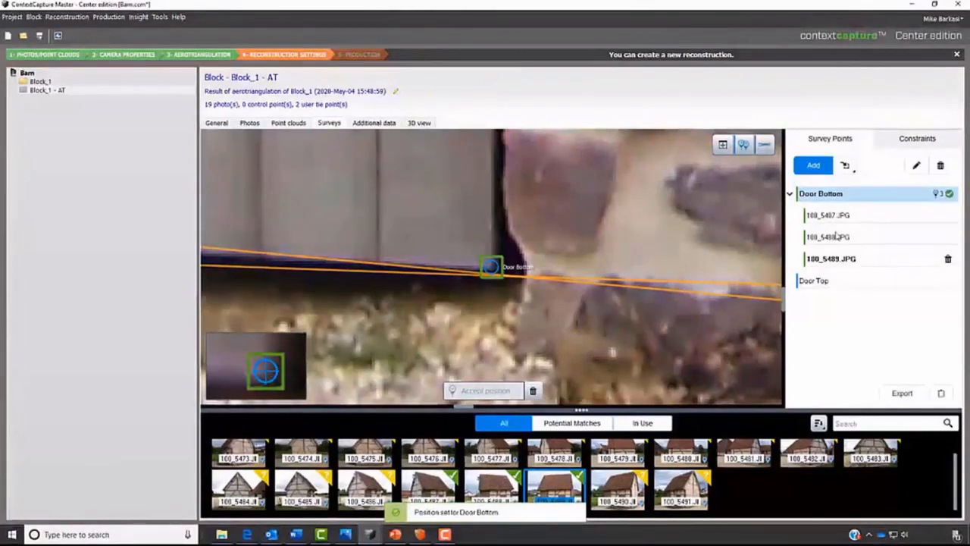
# - Set the Door Top point at the door's upper right corner in photo 100_5490.JPG and accept the position
pyautogui.click(809, 282)
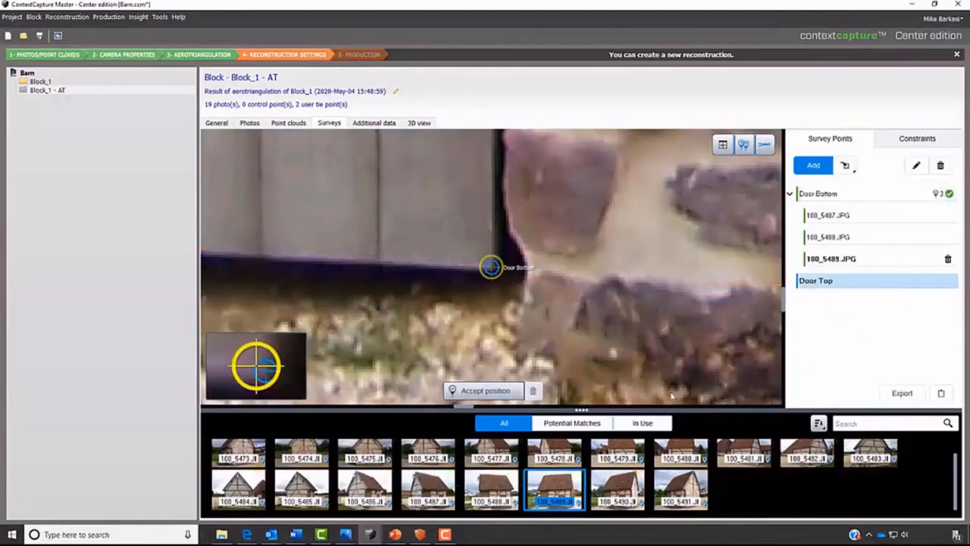
pyautogui.click(618, 489)
pyautogui.scroll(-8, 470, 227)
pyautogui.scroll(3, 426, 267)
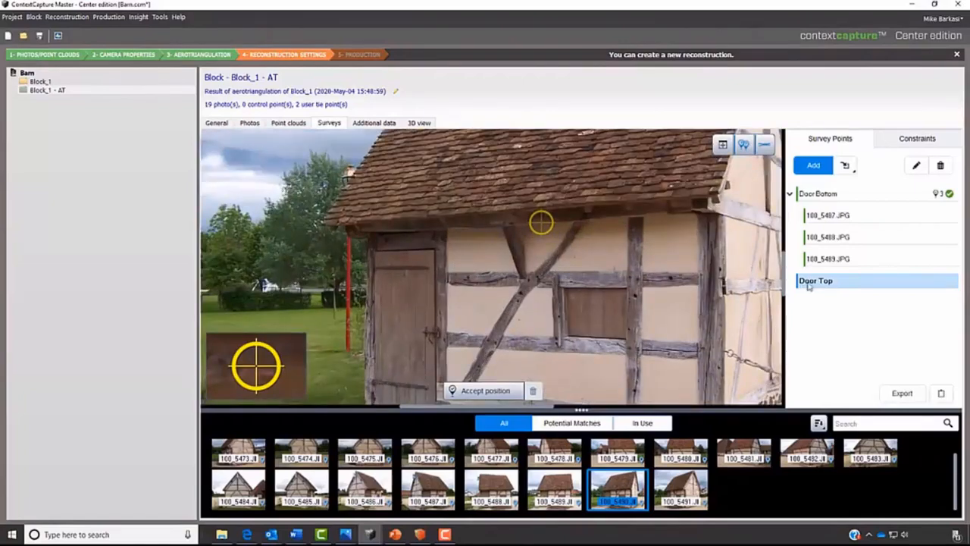
pyautogui.scroll(5, 424, 266)
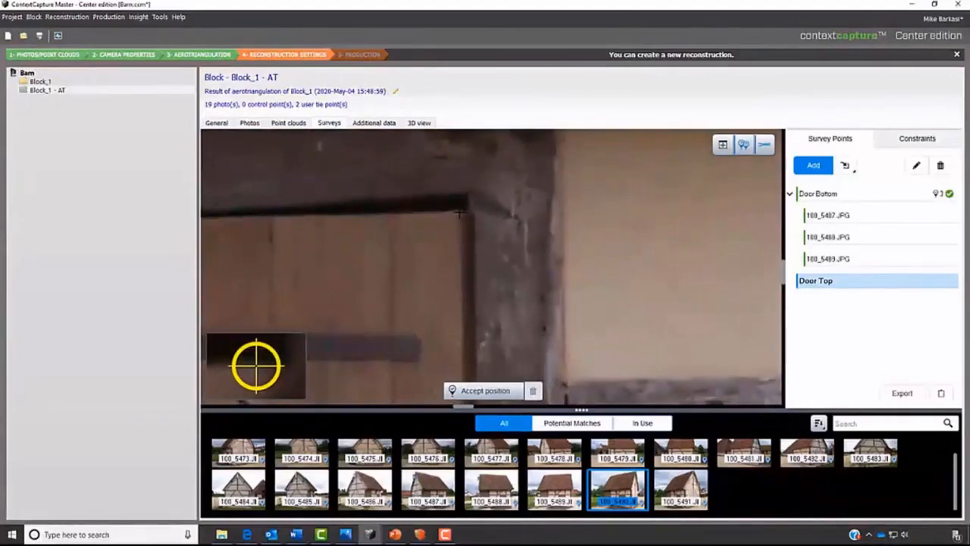
pyautogui.click(463, 216)
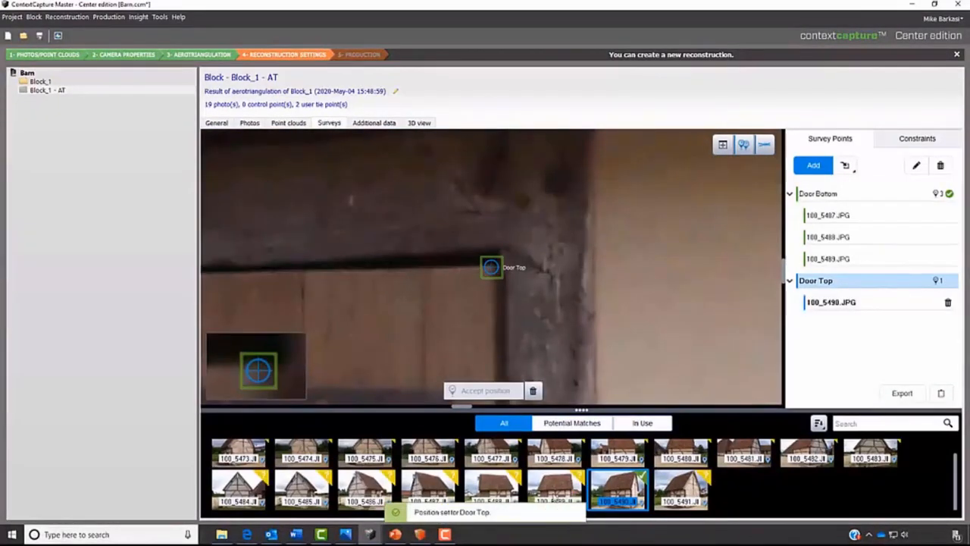
# - Set the Door Top point at the door's upper right corner in photo 100_5489.JPG and accept the position
pyautogui.click(555, 489)
pyautogui.scroll(-8, 473, 225)
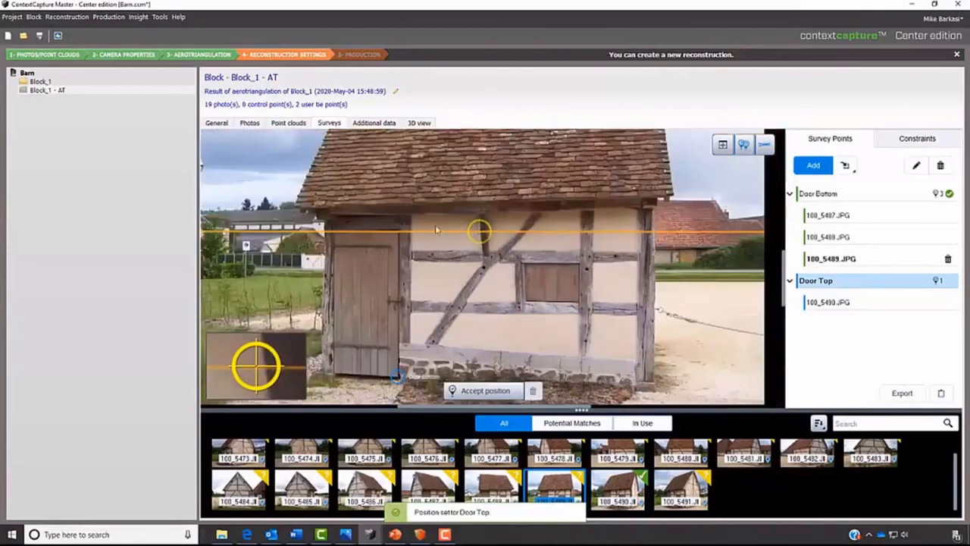
pyautogui.scroll(8, 391, 239)
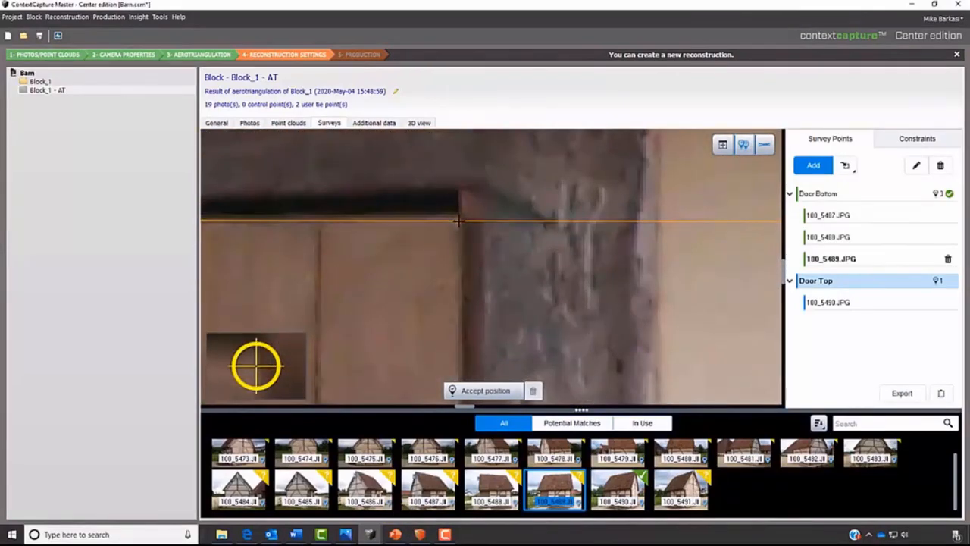
pyautogui.click(457, 220)
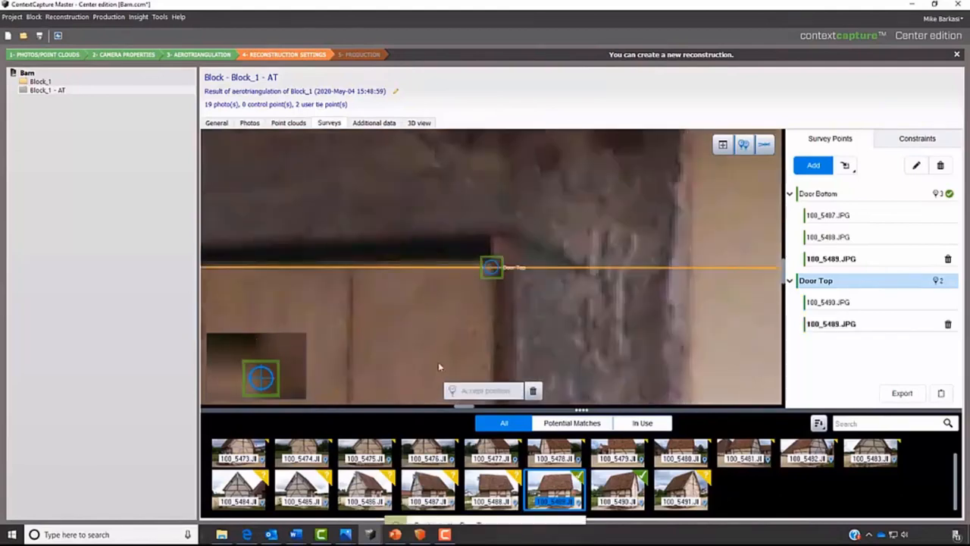
# - Set the Door Top point at the door's upper right corner in photo 100_5488.JPG and accept the position
pyautogui.click(496, 489)
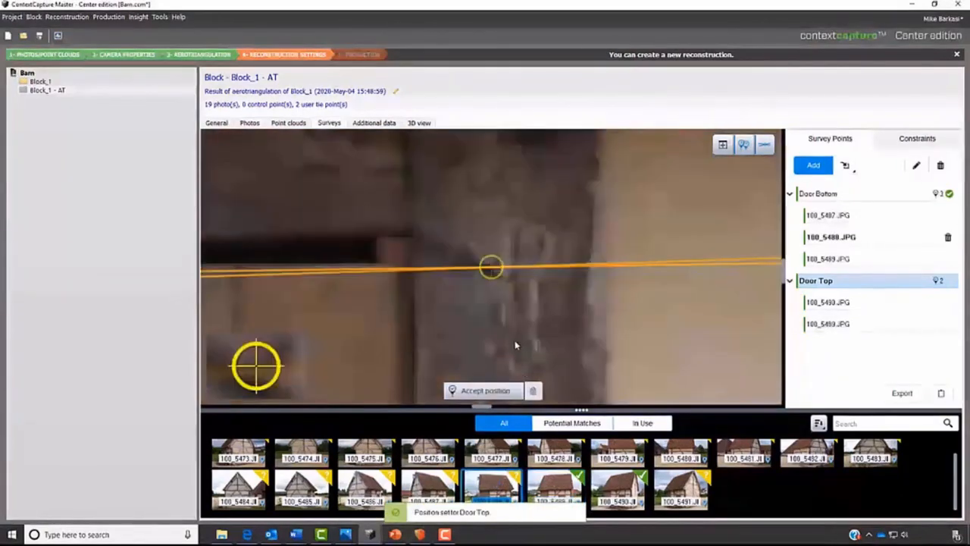
pyautogui.scroll(3, 487, 322)
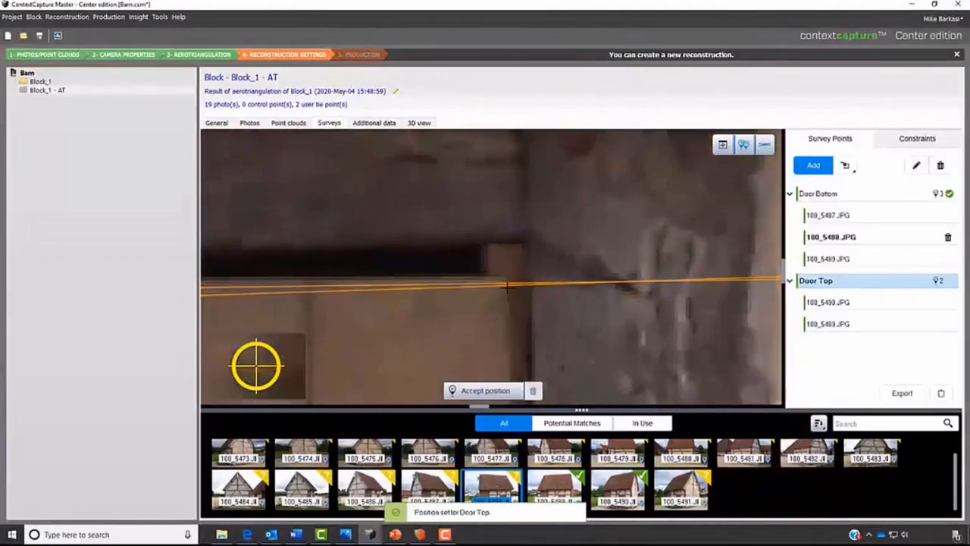
pyautogui.click(505, 285)
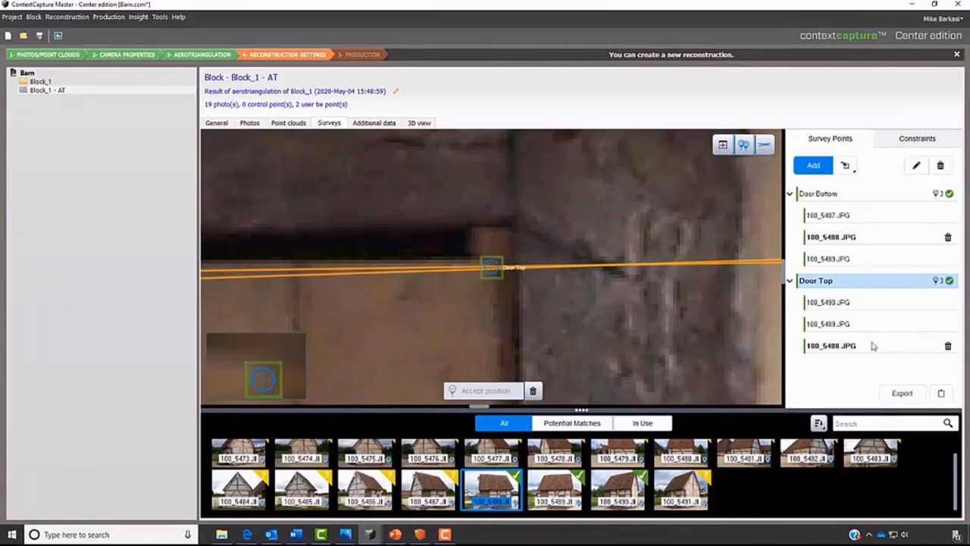
# - Add a scale constraint with Door Top as point A and Door Bottom as point B
pyautogui.scroll(-5, 478, 319)
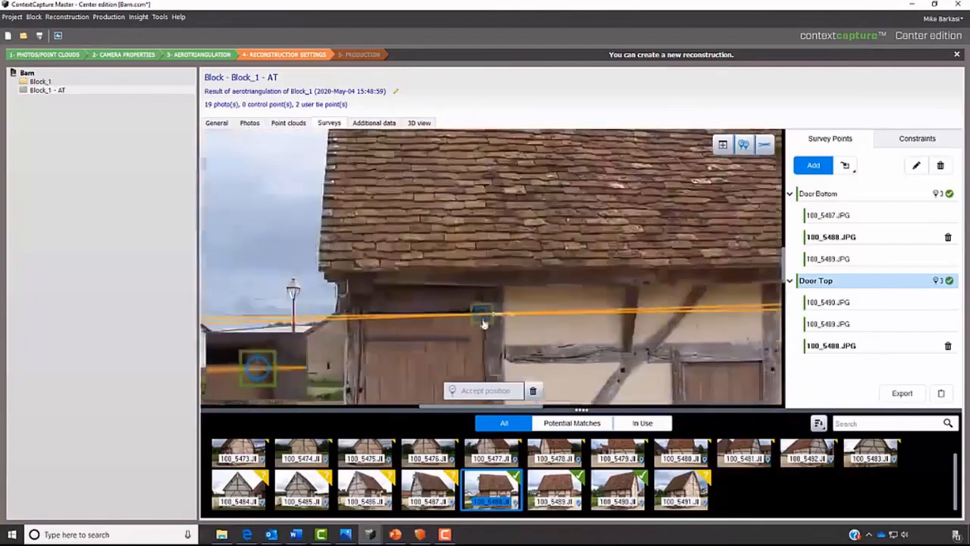
pyautogui.moveTo(491, 351); pyautogui.dragTo(477, 198)
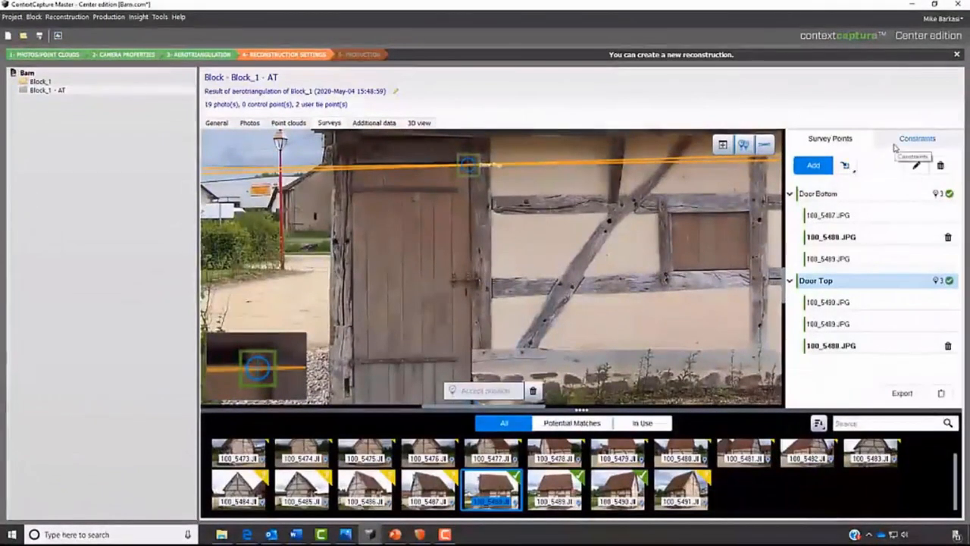
pyautogui.click(910, 138)
pyautogui.click(822, 166)
pyautogui.click(830, 199)
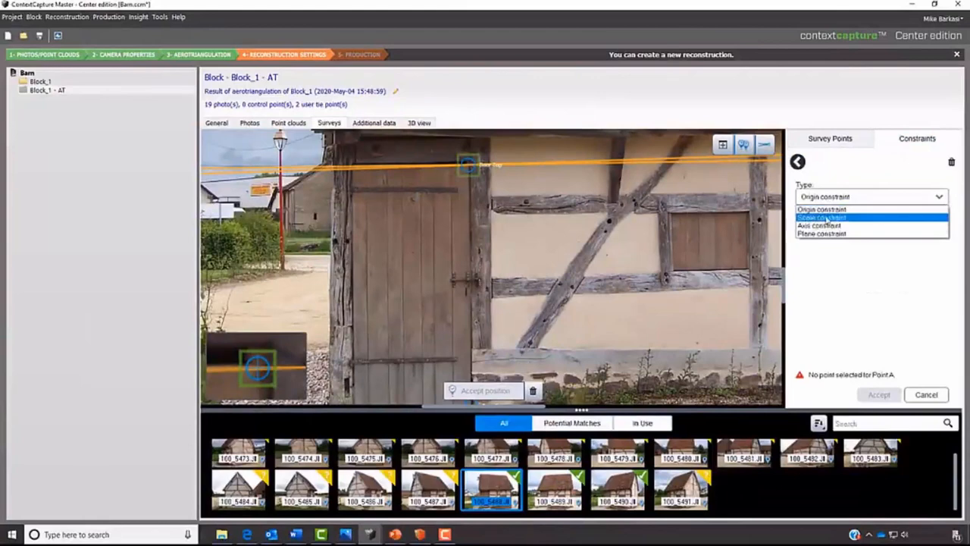
pyautogui.click(827, 218)
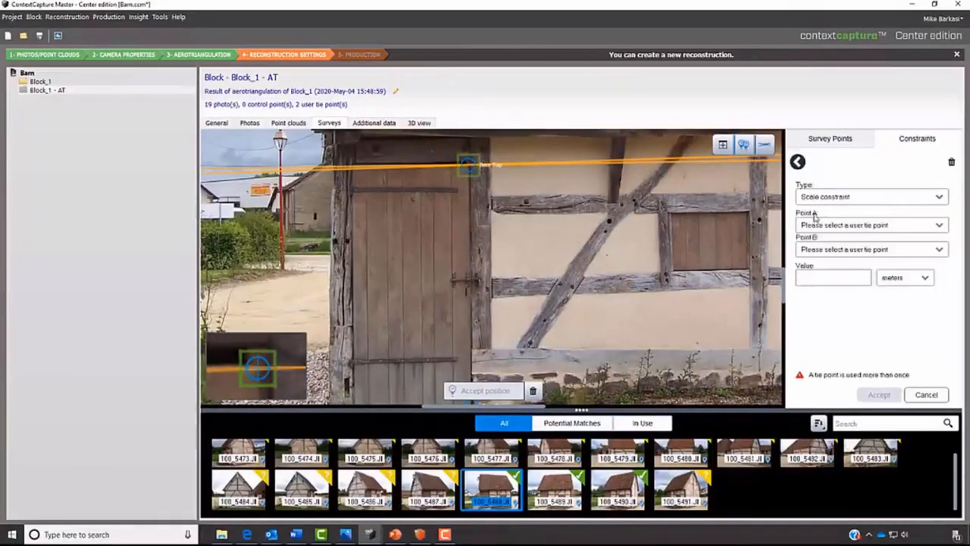
pyautogui.click(822, 226)
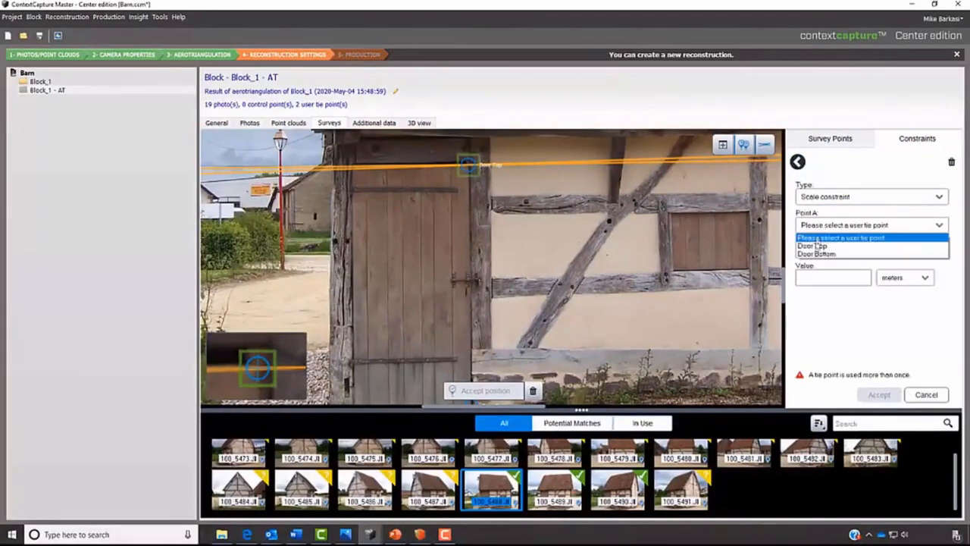
pyautogui.click(816, 247)
pyautogui.click(816, 250)
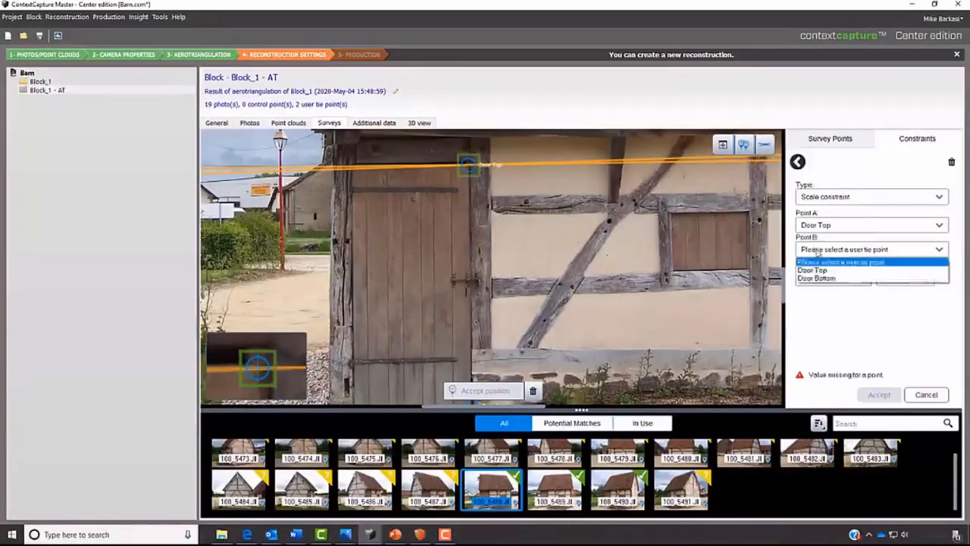
pyautogui.click(813, 281)
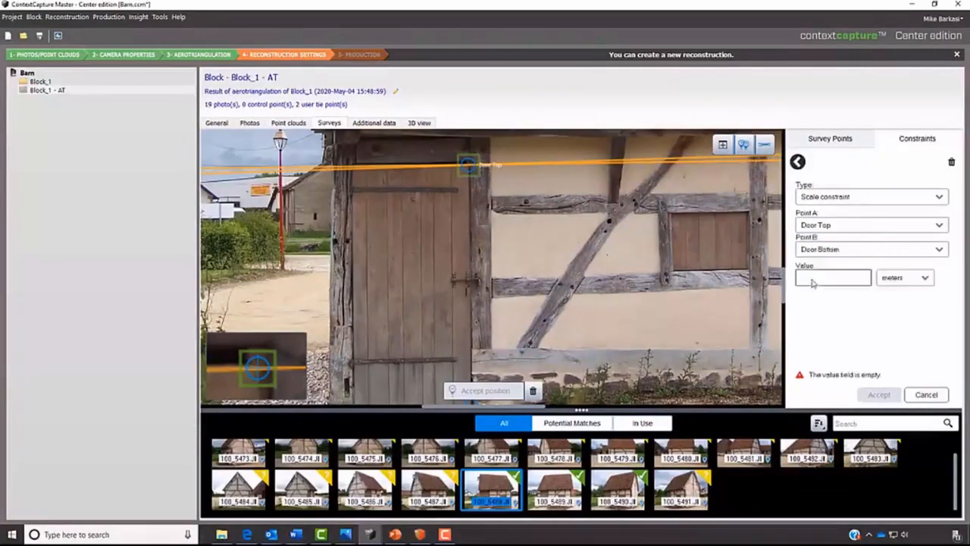
# - Set the scale constraint's value to 6 feet and accept the constraint
pyautogui.click(853, 280)
pyautogui.write('6')
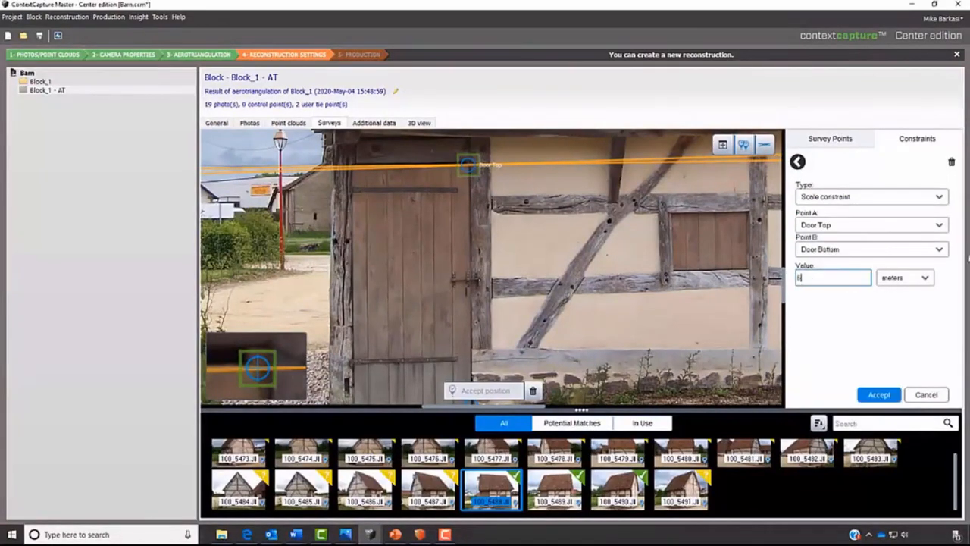
pyautogui.click(914, 279)
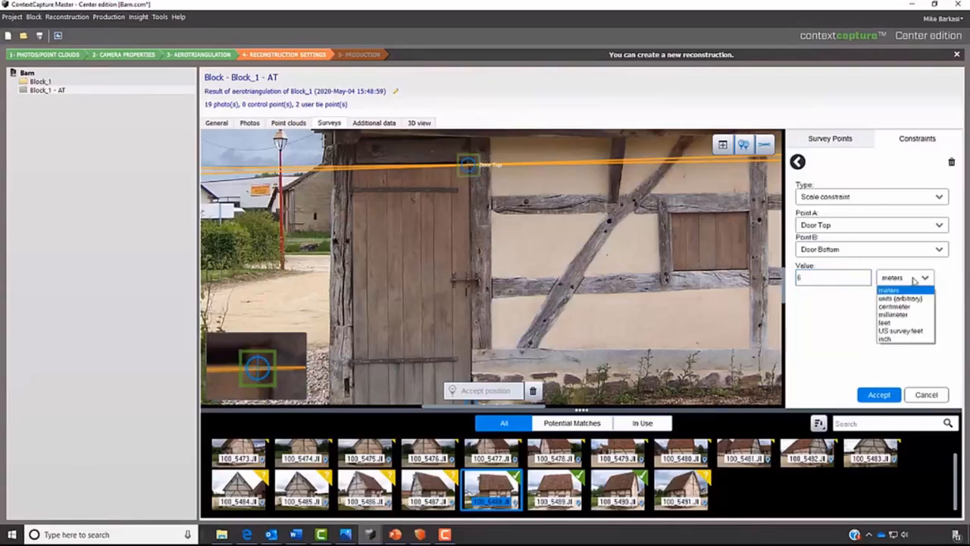
pyautogui.click(884, 323)
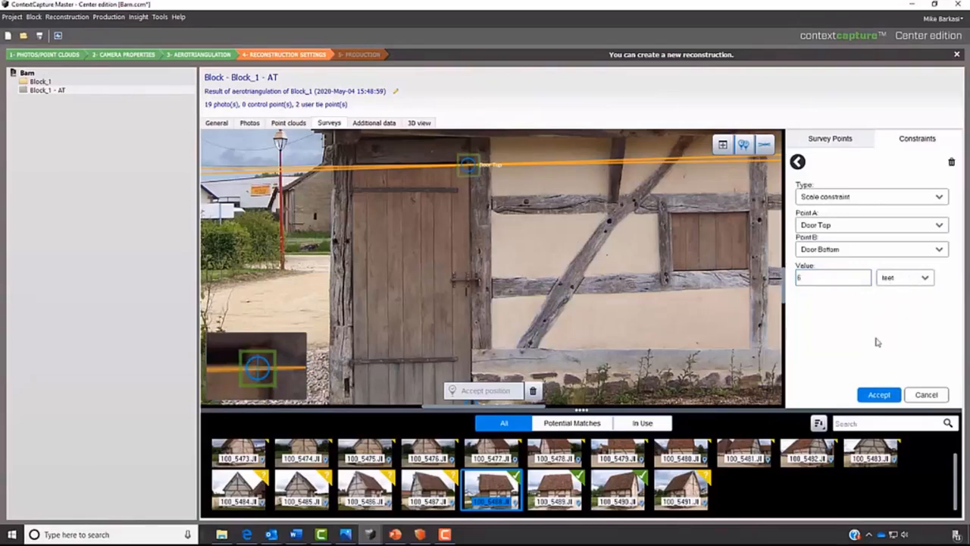
pyautogui.click(873, 398)
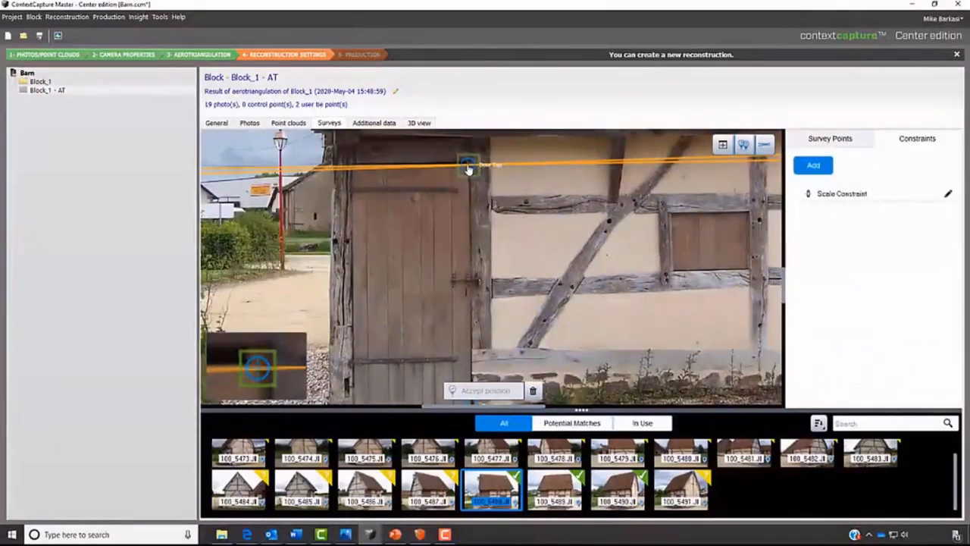
pyautogui.moveTo(495, 270); pyautogui.dragTo(488, 214)
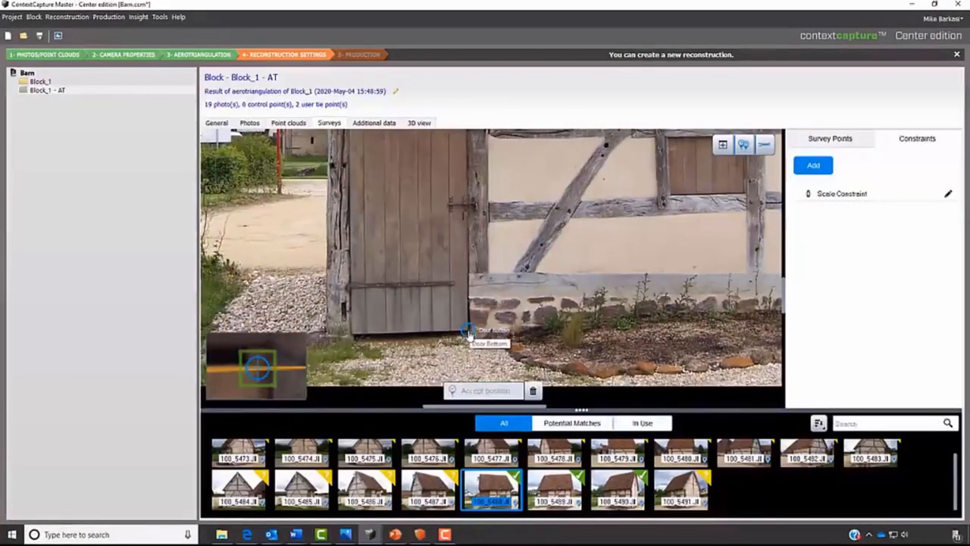
pyautogui.scroll(-4, 434, 245)
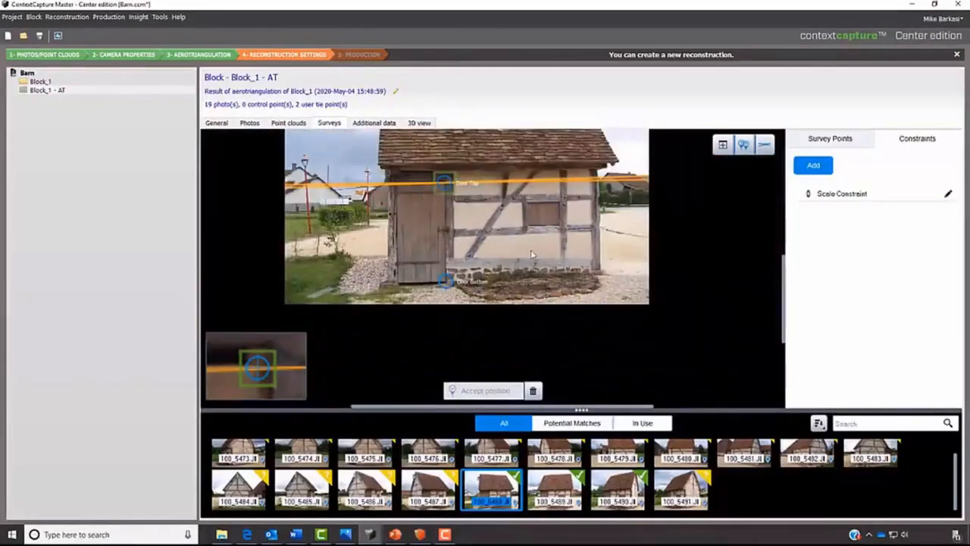
pyautogui.click(852, 139)
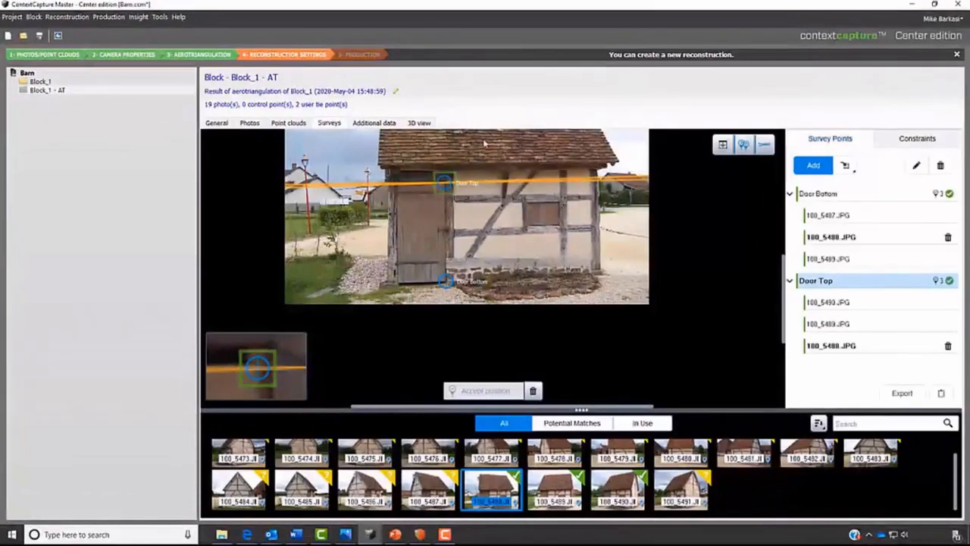
# - Submit a new aerotriangulation of Block_1 - AT with rigid registration by positioning constraints on user tie points, keeping the default settings
pyautogui.click(61, 91)
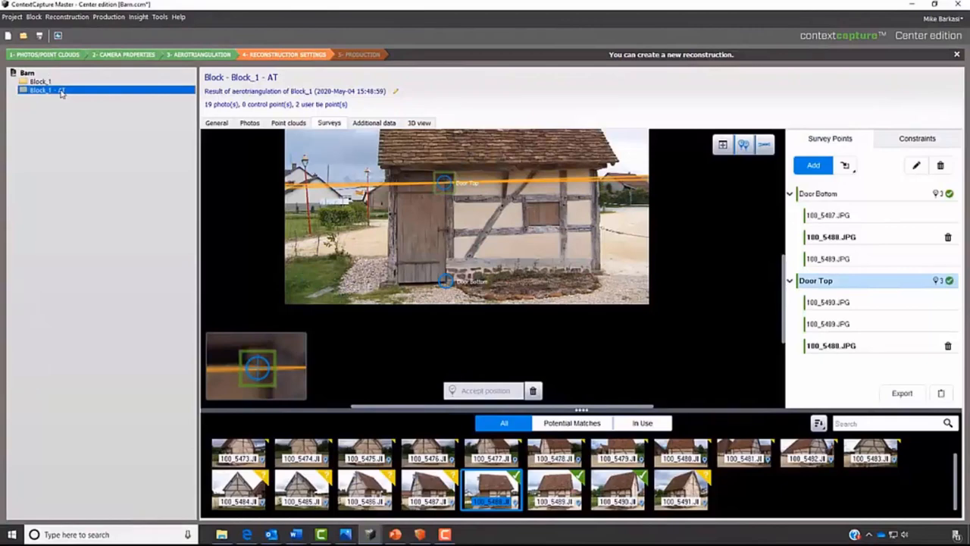
pyautogui.rightClick(62, 92)
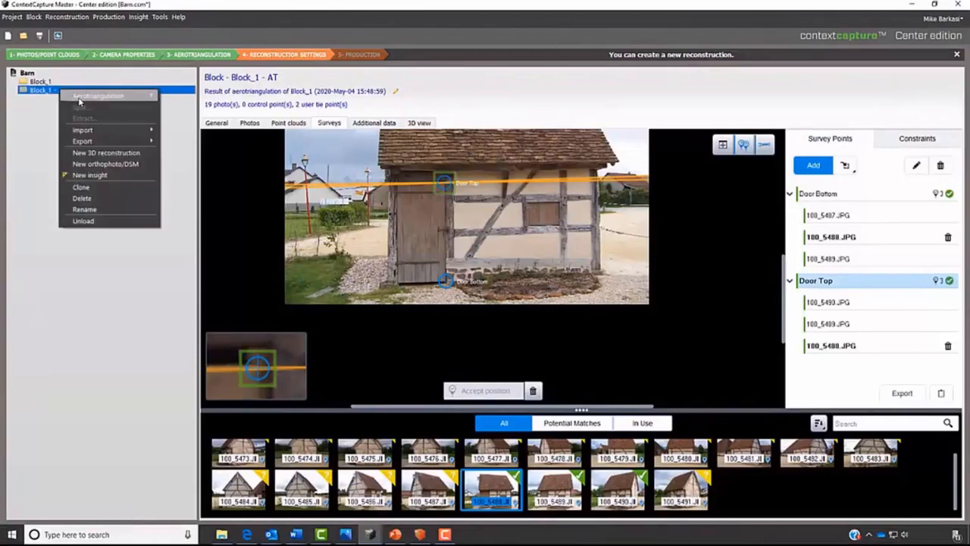
pyautogui.moveTo(79, 101)
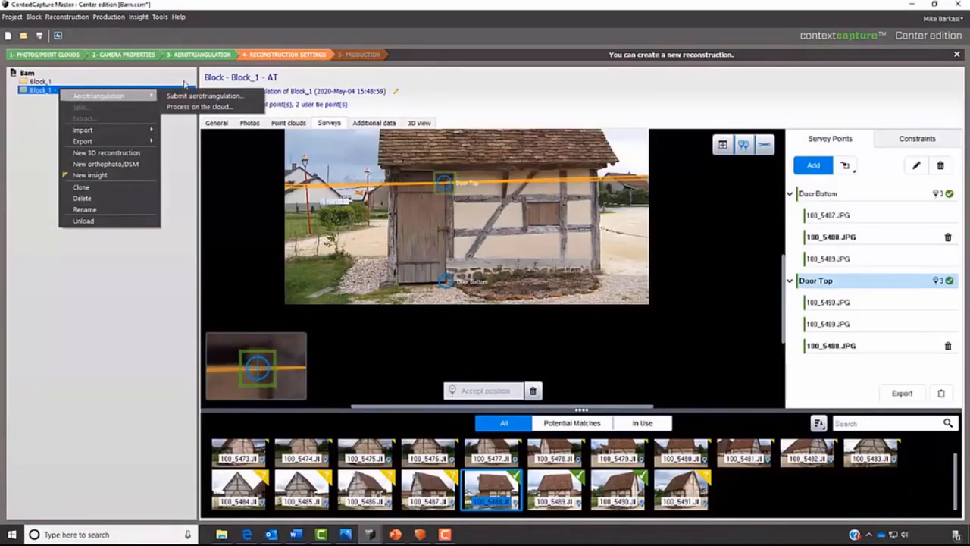
pyautogui.click(189, 97)
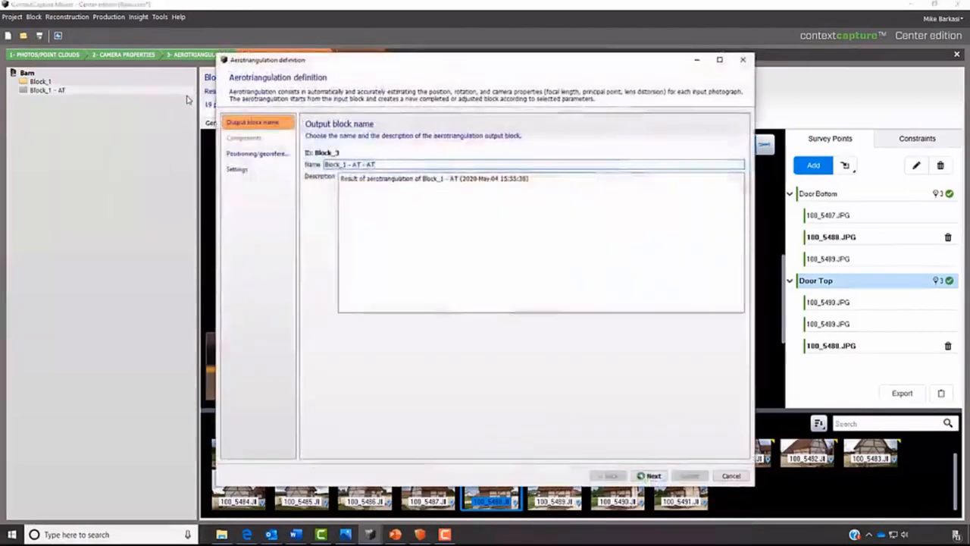
pyautogui.click(654, 476)
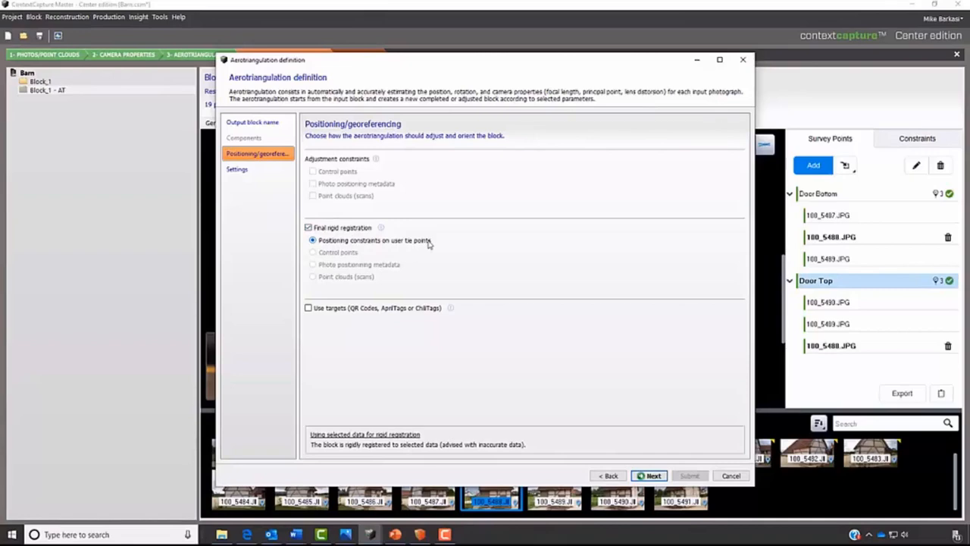
pyautogui.click(653, 476)
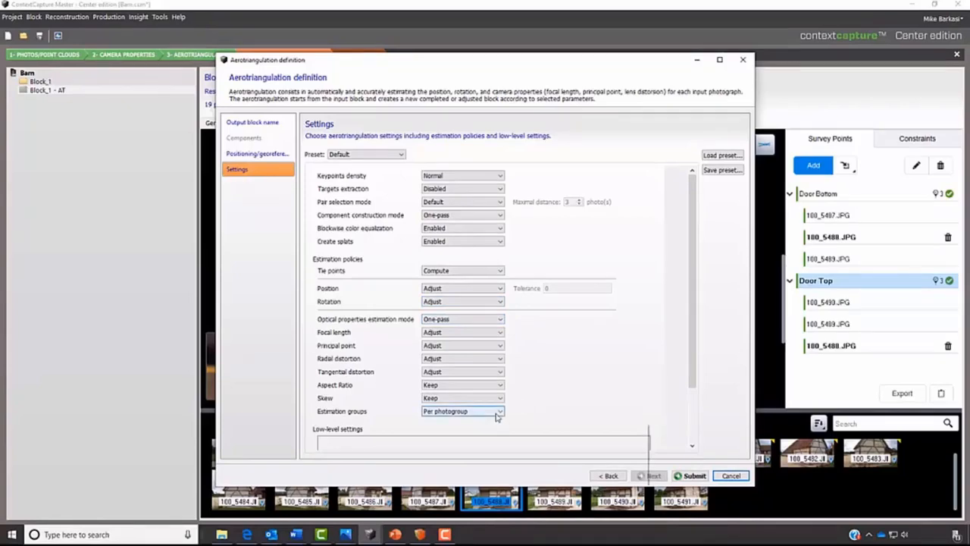
pyautogui.moveTo(496, 415)
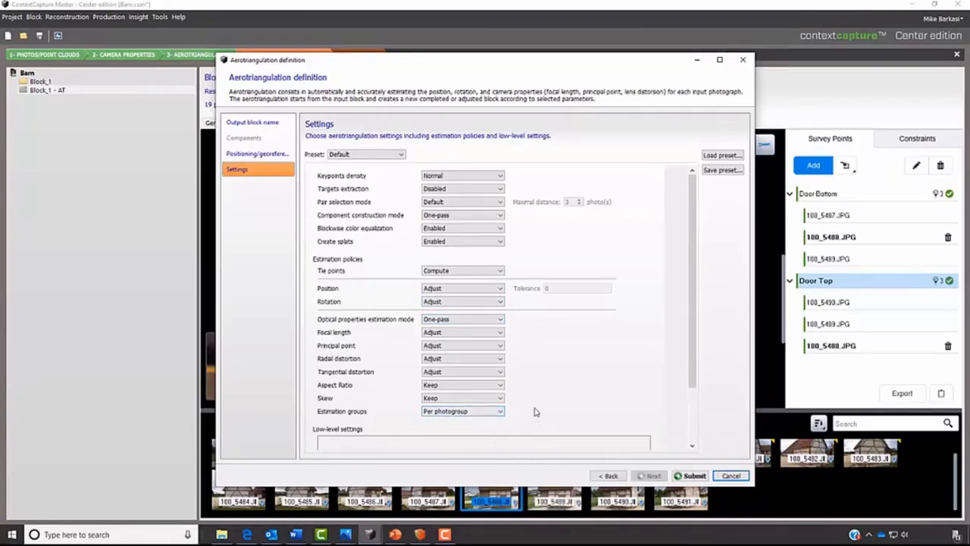
pyautogui.click(688, 476)
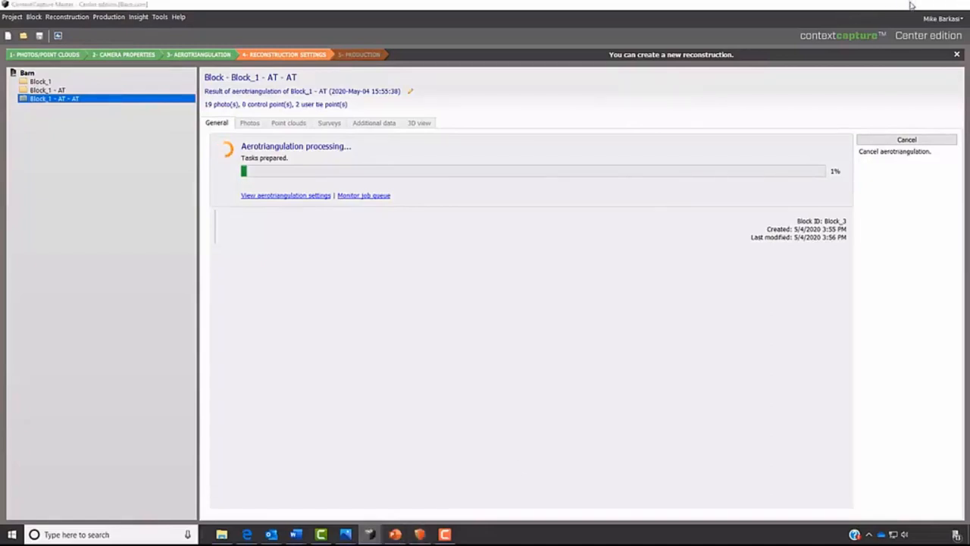
pyautogui.click(909, 4)
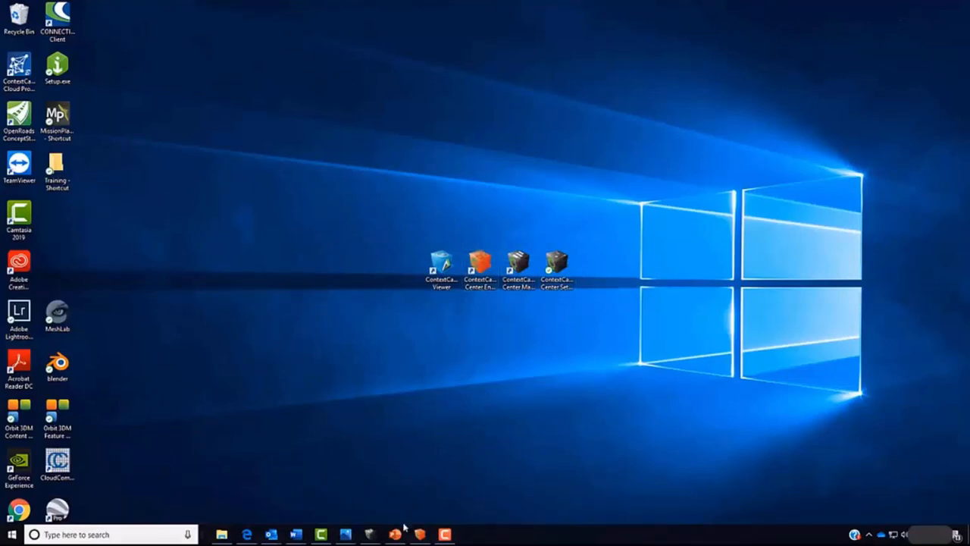
pyautogui.click(369, 535)
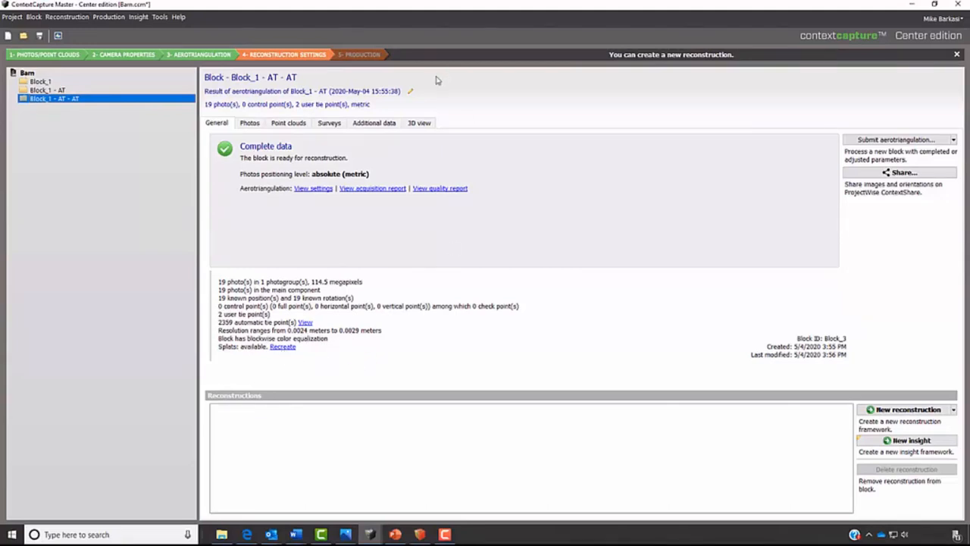
# - Measure the distance from the door's bottom corner to its top corner on the Block_1 - AT - AT 3D model
pyautogui.click(419, 123)
pyautogui.moveTo(490, 396); pyautogui.dragTo(574, 347)
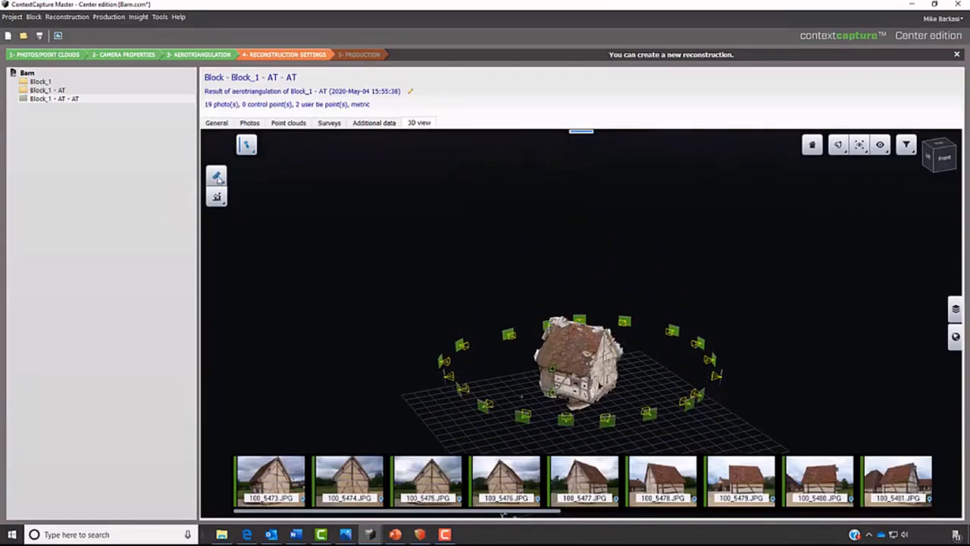
pyautogui.click(217, 177)
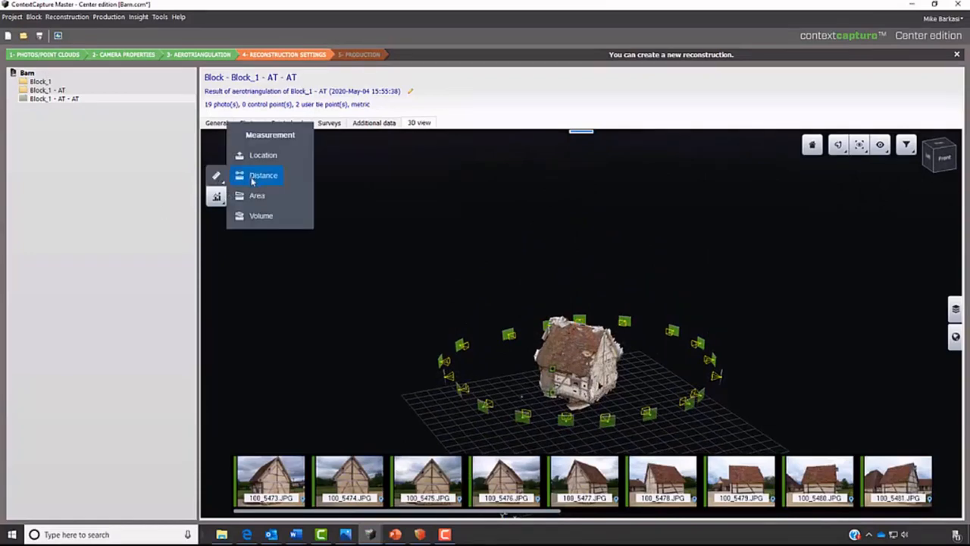
pyautogui.click(255, 175)
pyautogui.scroll(3, 561, 417)
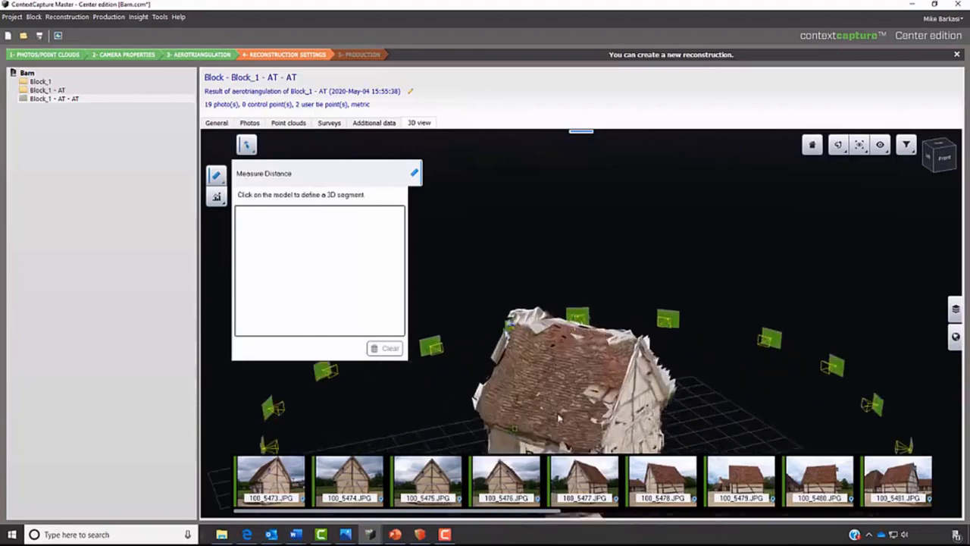
pyautogui.moveTo(559, 417); pyautogui.dragTo(466, 355)
pyautogui.click(538, 345)
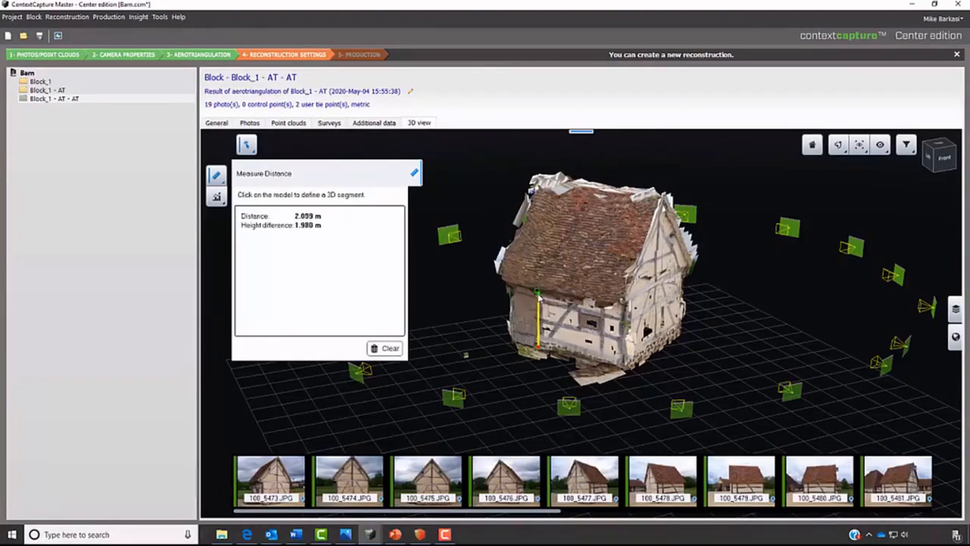
pyautogui.scroll(1, 538, 299)
pyautogui.scroll(1, 531, 299)
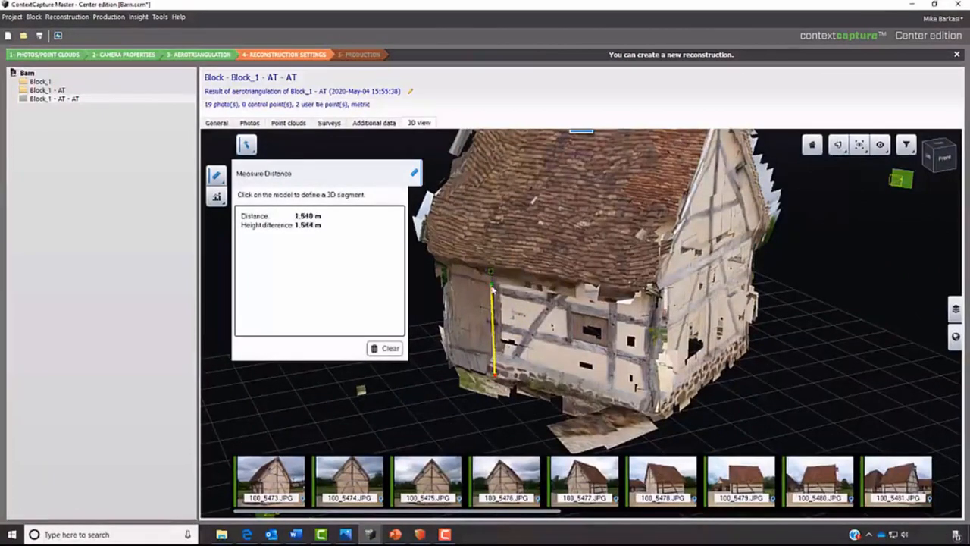
# - Clear the door measurement and close the distance measuring tool
pyautogui.click(385, 348)
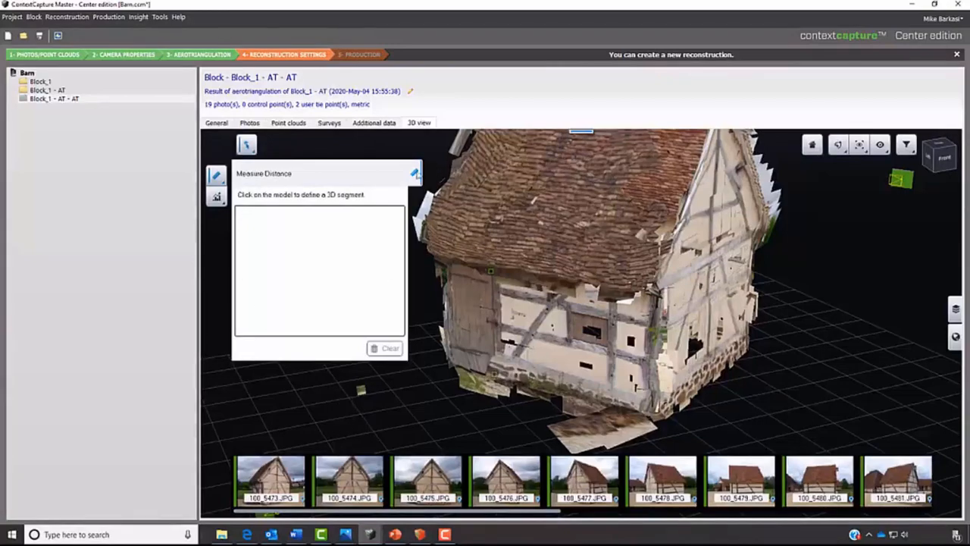
pyautogui.click(415, 174)
pyautogui.scroll(-5, 535, 306)
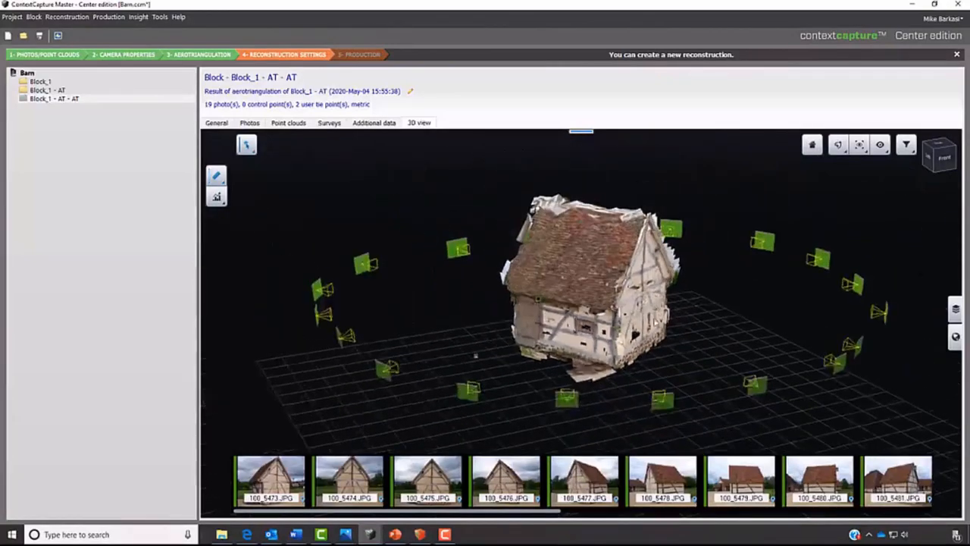
pyautogui.moveTo(658, 313); pyautogui.dragTo(637, 340)
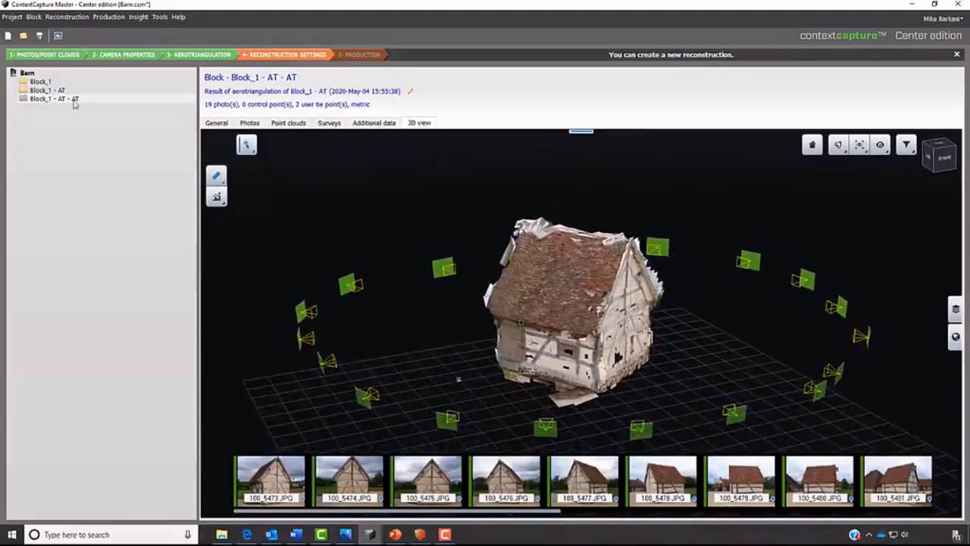
# - Create a new 3D reconstruction from the Block_1 - AT - AT block
pyautogui.click(74, 99)
pyautogui.rightClick(73, 99)
pyautogui.moveTo(93, 106)
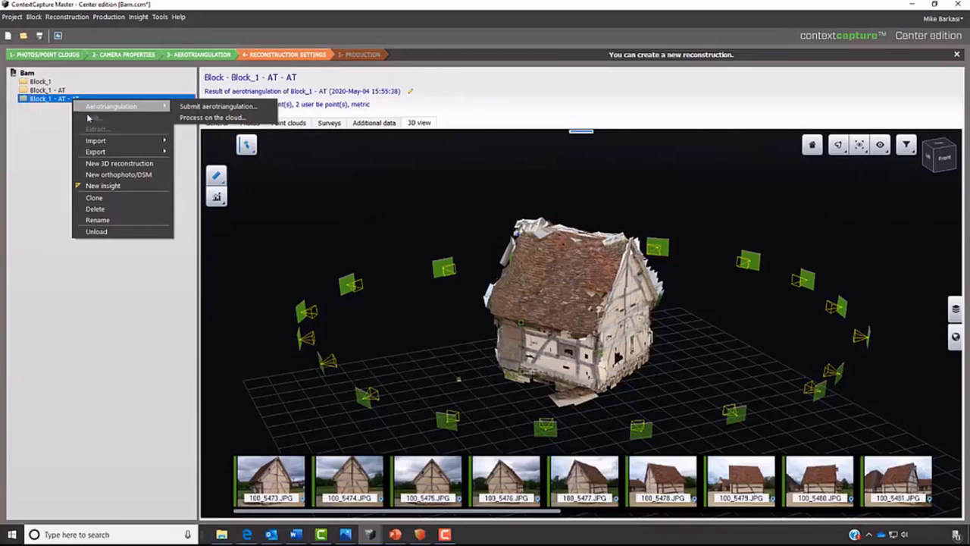
pyautogui.click(95, 165)
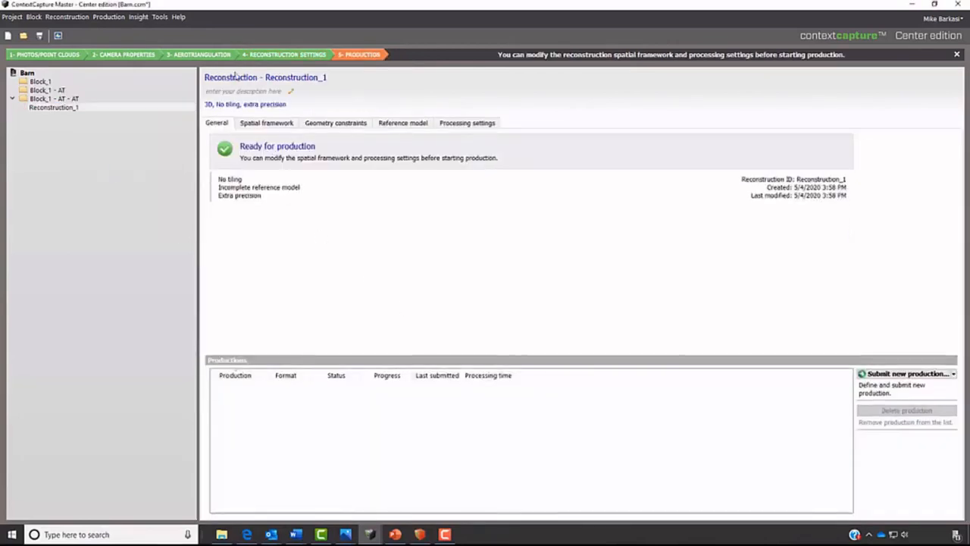
# - Edit the reconstruction's region of interest around the barn, moving its X limits to about -4.87 m minimum and 4.02 m maximum
pyautogui.click(263, 125)
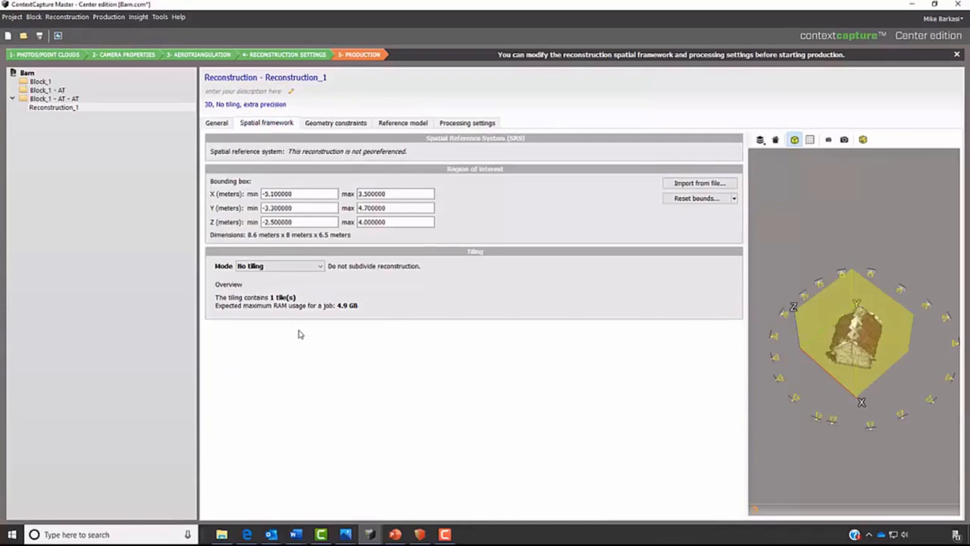
pyautogui.moveTo(860, 457); pyautogui.dragTo(809, 389)
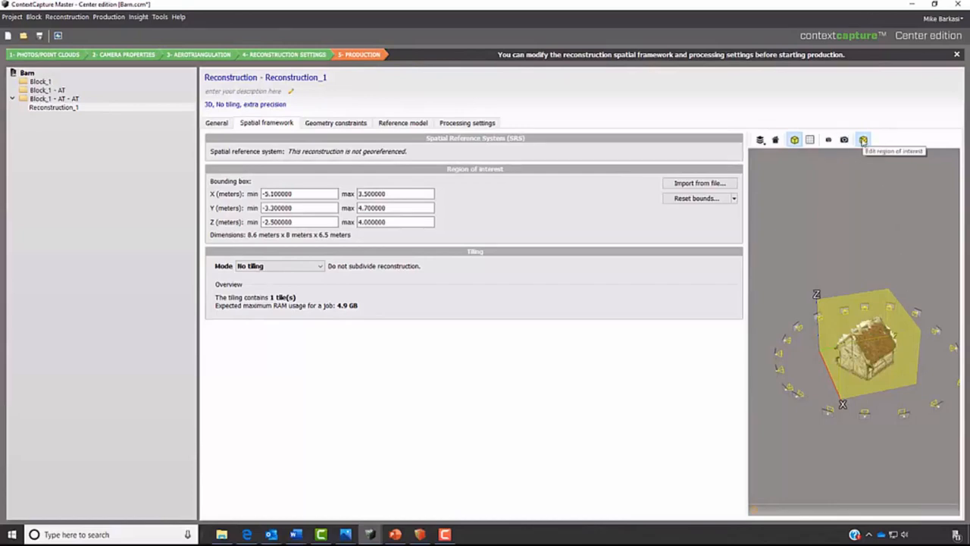
pyautogui.click(863, 139)
pyautogui.moveTo(895, 396)
pyautogui.mouseDown()
pyautogui.moveTo(916, 450)
pyautogui.moveTo(870, 365)
pyautogui.moveTo(884, 390)
pyautogui.mouseUp()
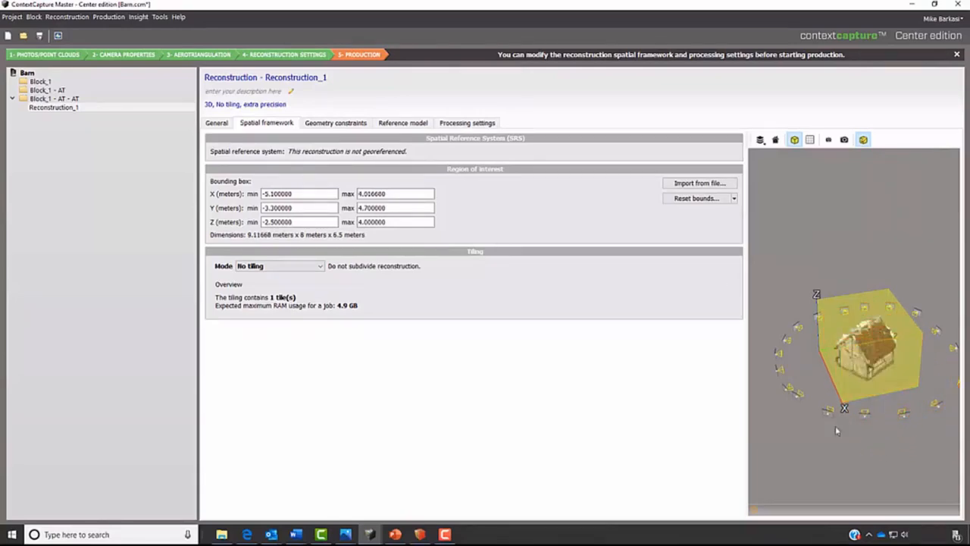
pyautogui.moveTo(816, 425); pyautogui.dragTo(832, 457)
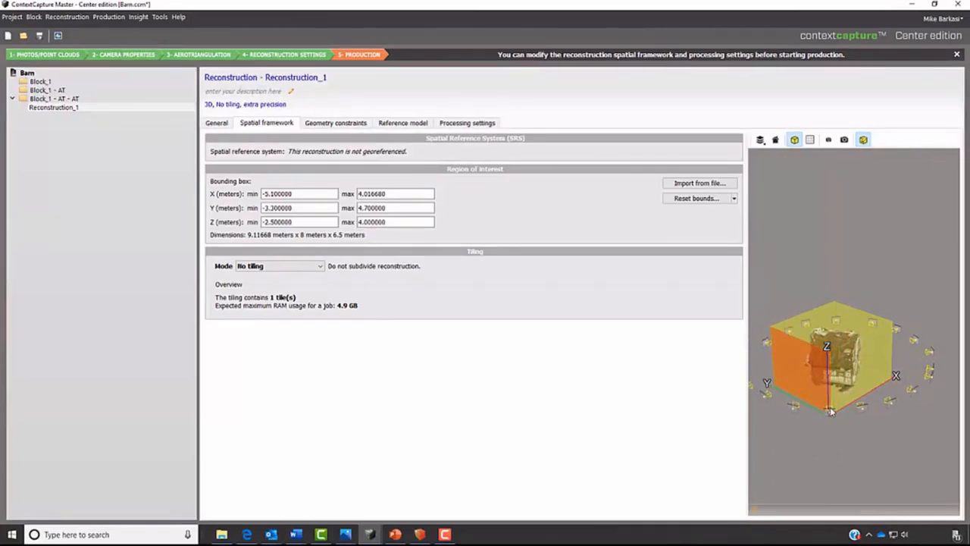
pyautogui.moveTo(831, 411); pyautogui.dragTo(808, 441)
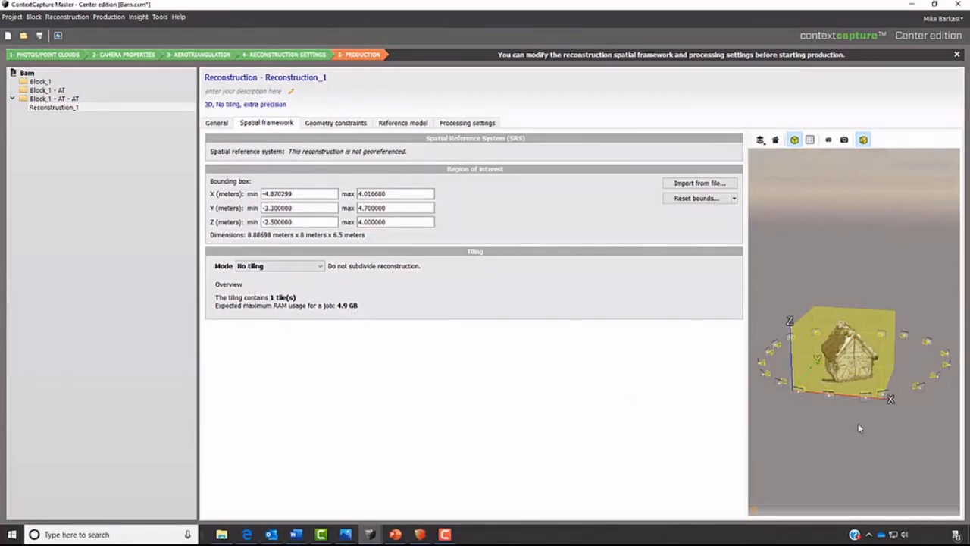
pyautogui.moveTo(876, 262); pyautogui.dragTo(875, 301)
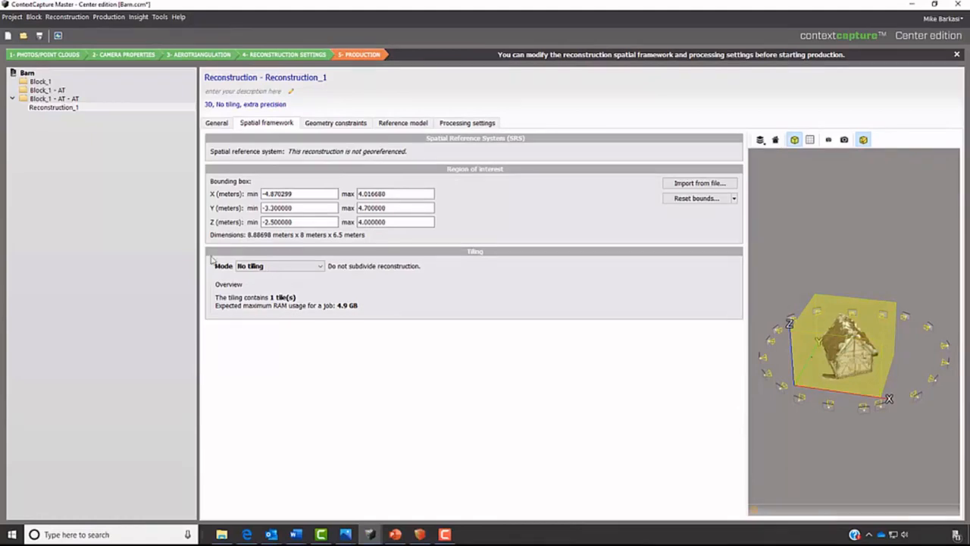
# - Start a new production from Reconstruction_1, naming it Barn with the description "Door Scaled @6'"
pyautogui.click(142, 110)
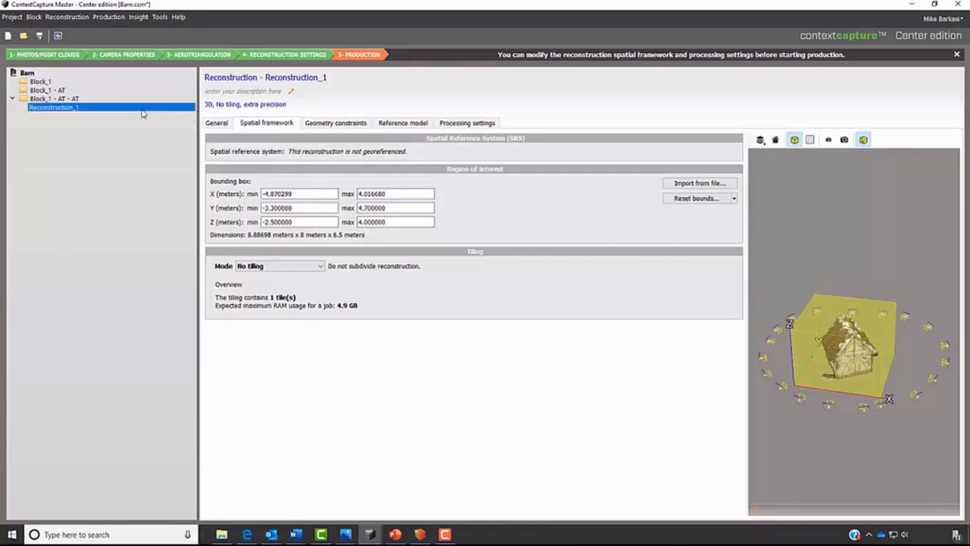
pyautogui.rightClick(142, 112)
pyautogui.click(159, 114)
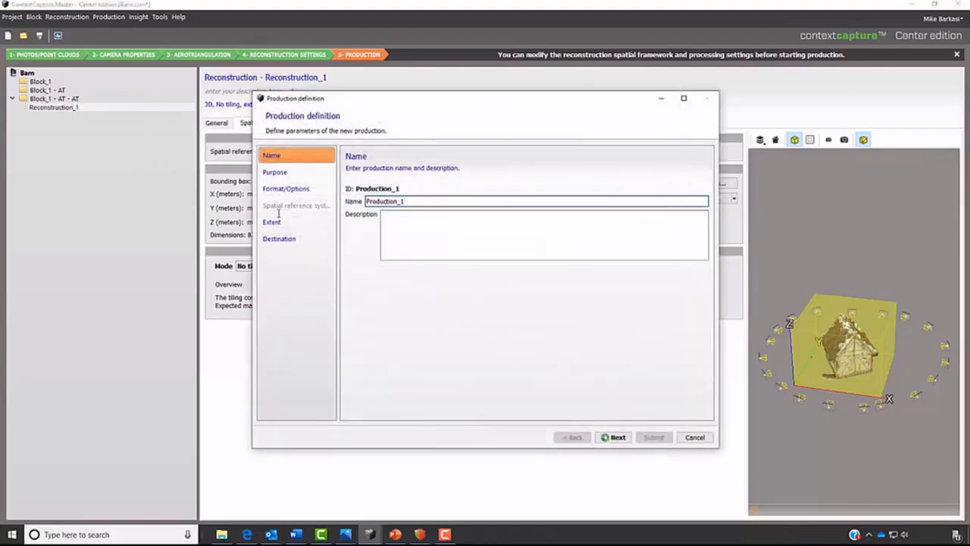
pyautogui.doubleClick(391, 201)
pyautogui.write('Barn')
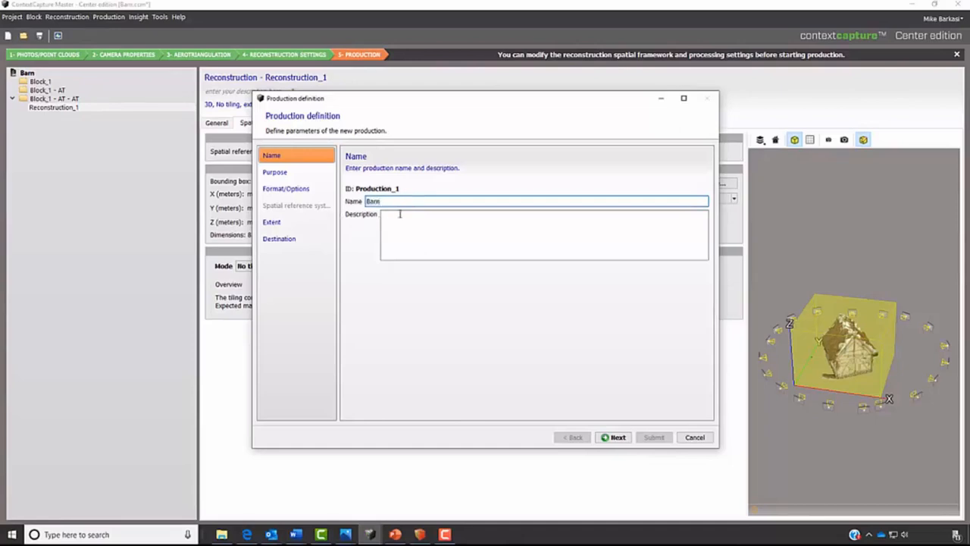
pyautogui.click(406, 216)
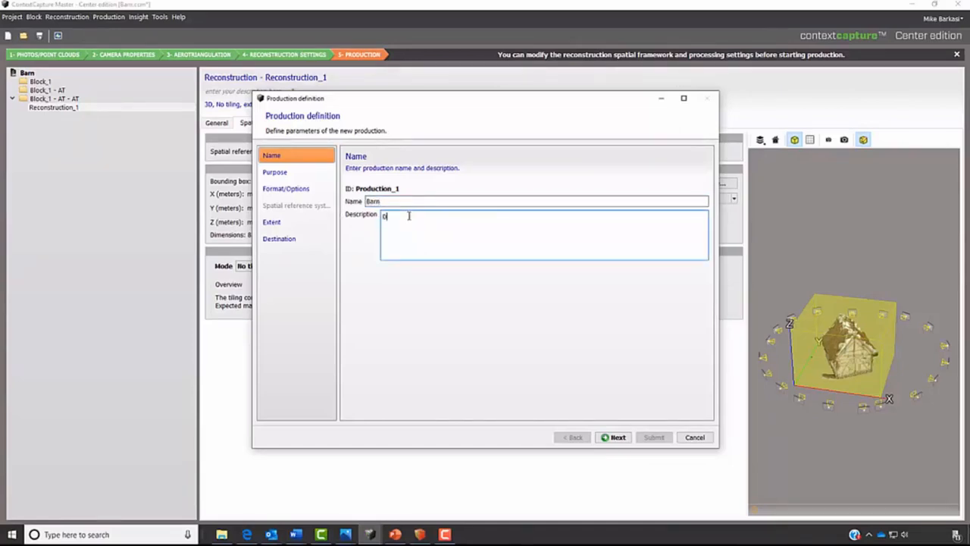
# - Submit the production as a 3D mesh in ContextCapture 3MX format, keeping the default options, extent and Barn output directory
pyautogui.click(288, 175)
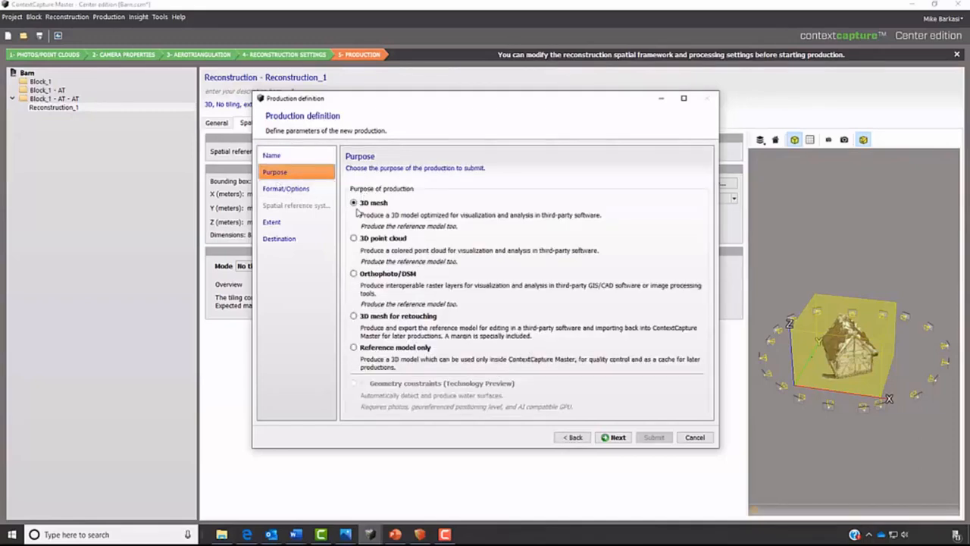
pyautogui.click(307, 191)
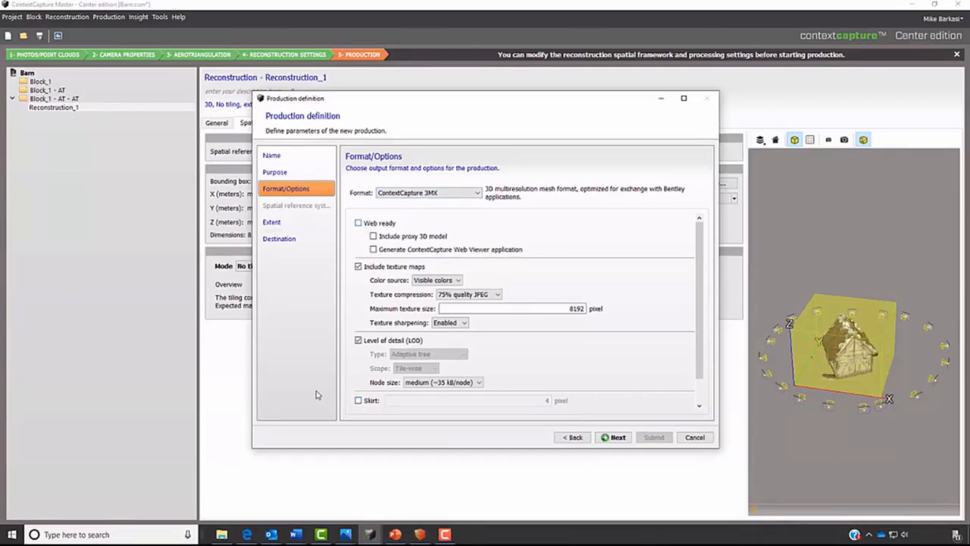
pyautogui.click(274, 224)
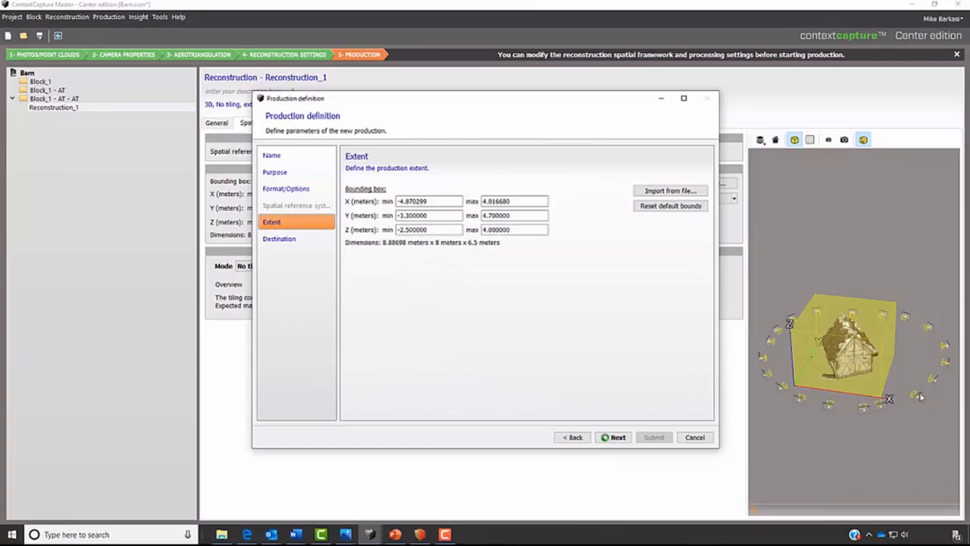
pyautogui.click(292, 241)
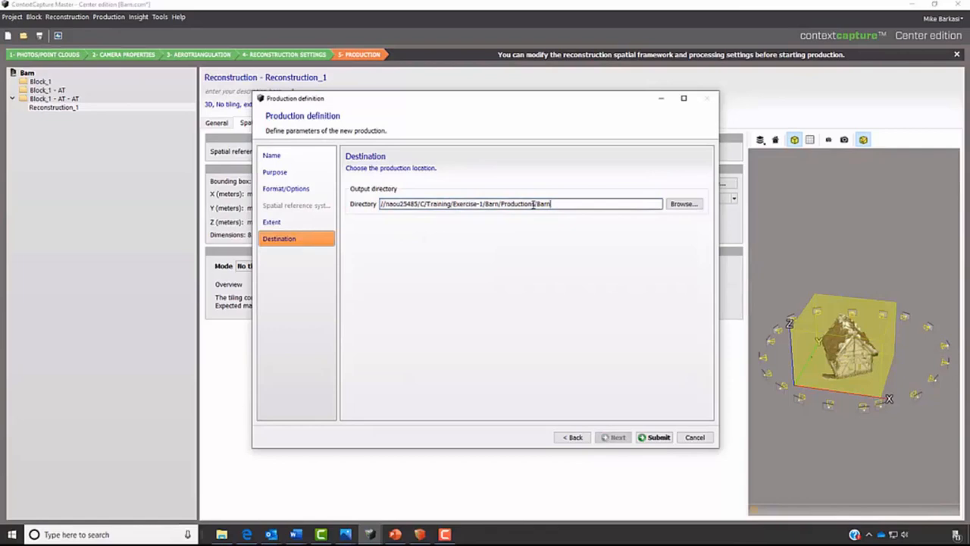
pyautogui.click(654, 437)
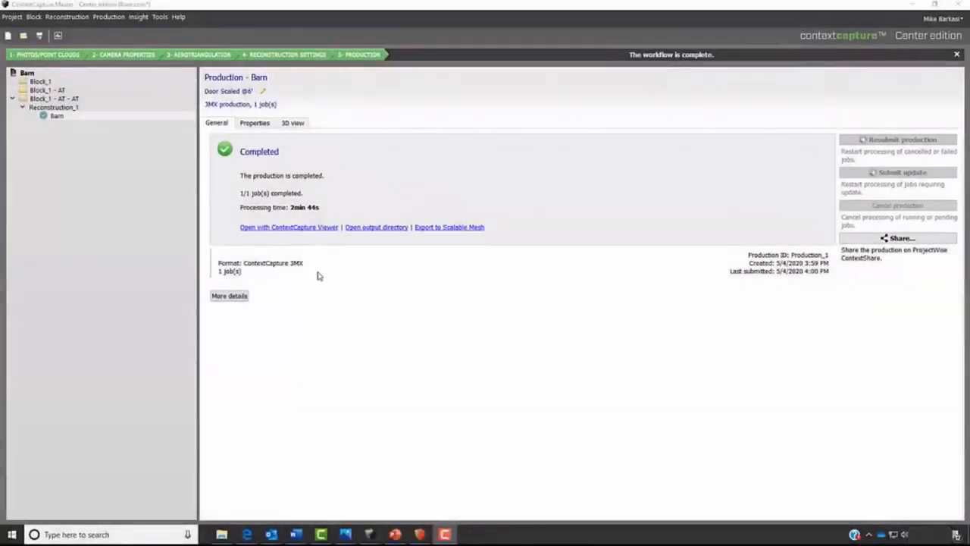
# - Show the completed Barn production in 3D and examine the barn mesh from the side with the door
pyautogui.click(300, 125)
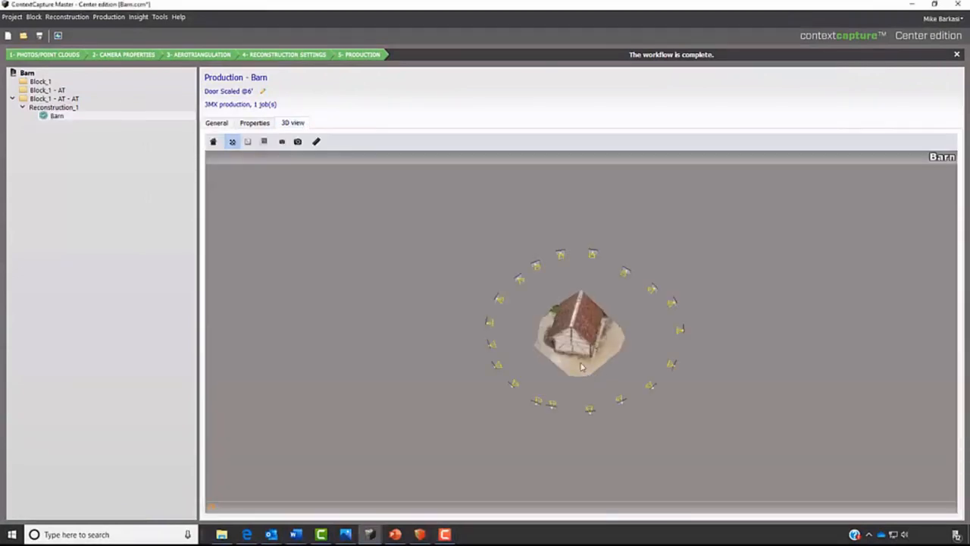
pyautogui.scroll(8, 582, 367)
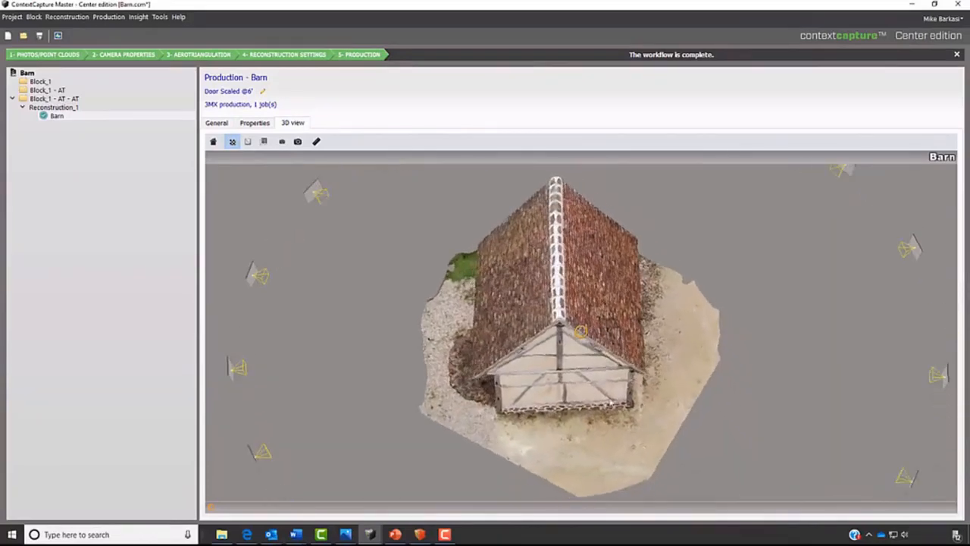
pyautogui.moveTo(606, 405); pyautogui.dragTo(732, 317)
pyautogui.moveTo(597, 398); pyautogui.dragTo(628, 312, button='middle')
pyautogui.moveTo(447, 393); pyautogui.dragTo(408, 301)
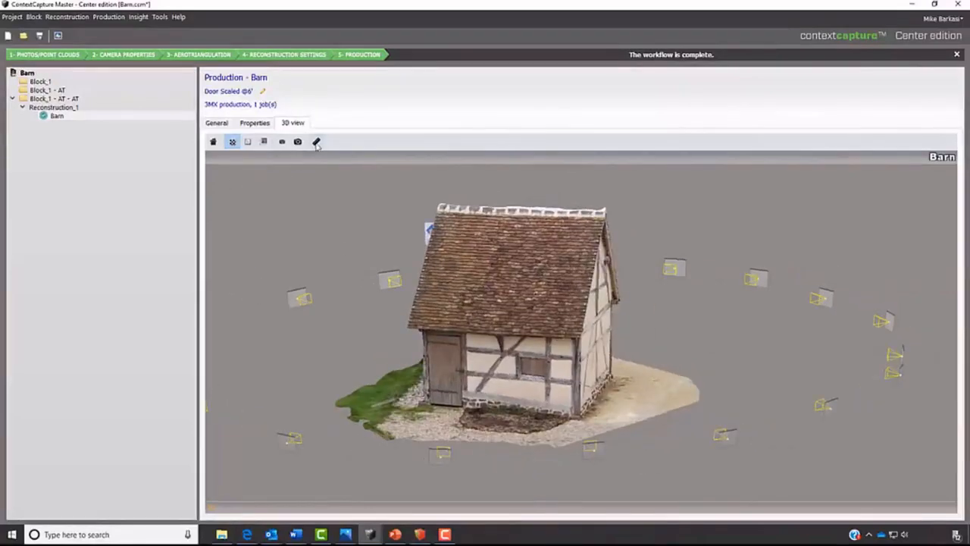
# - Measure the distance along the door's height on the mesh, then clear the measurement and close the measuring tool
pyautogui.click(317, 143)
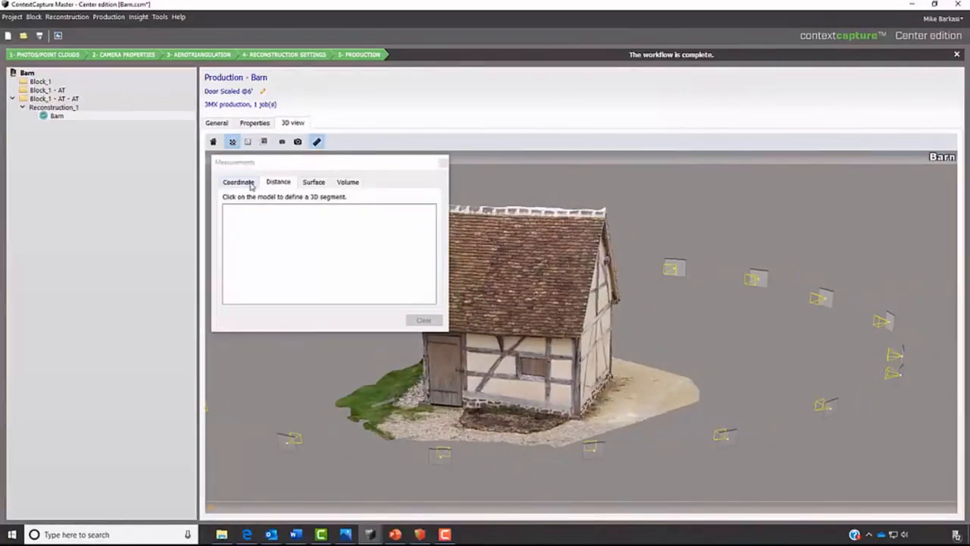
pyautogui.click(461, 407)
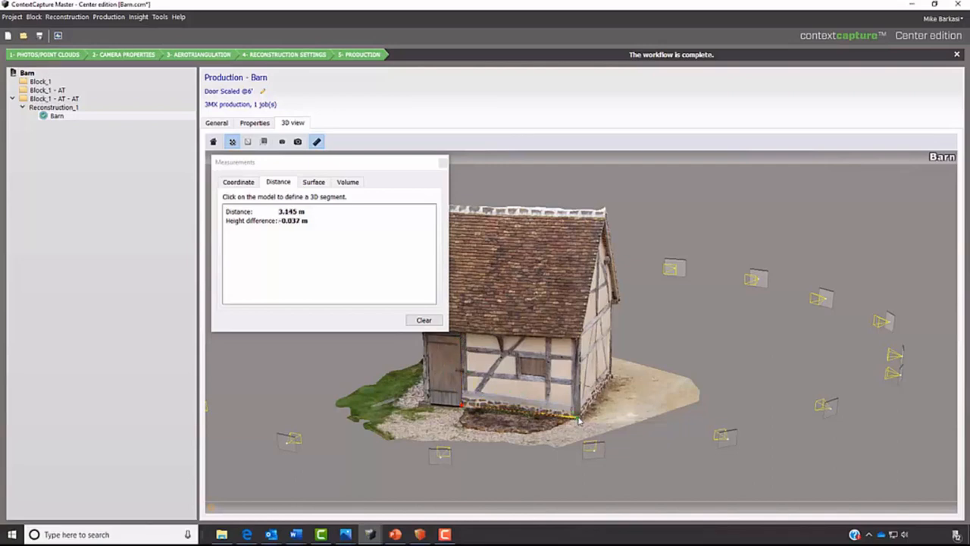
pyautogui.click(425, 321)
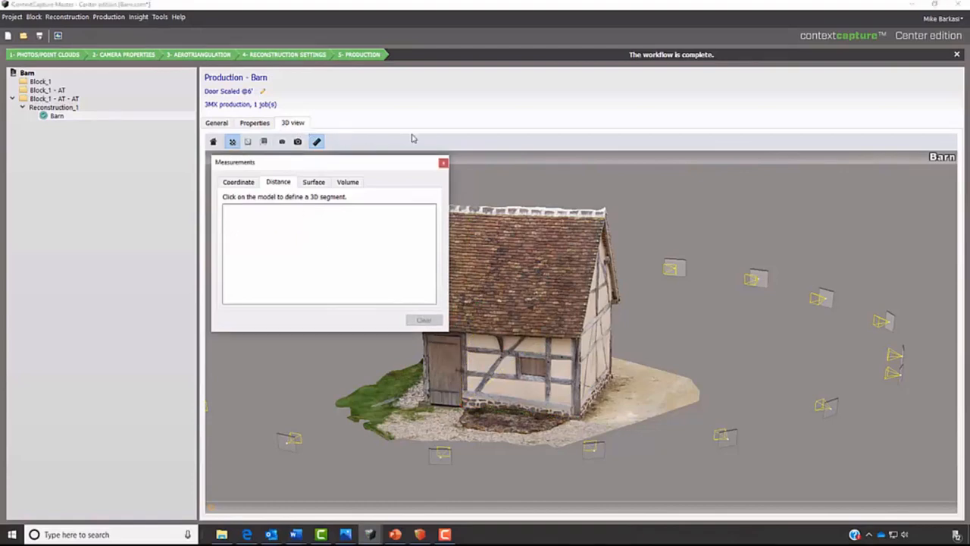
pyautogui.click(445, 164)
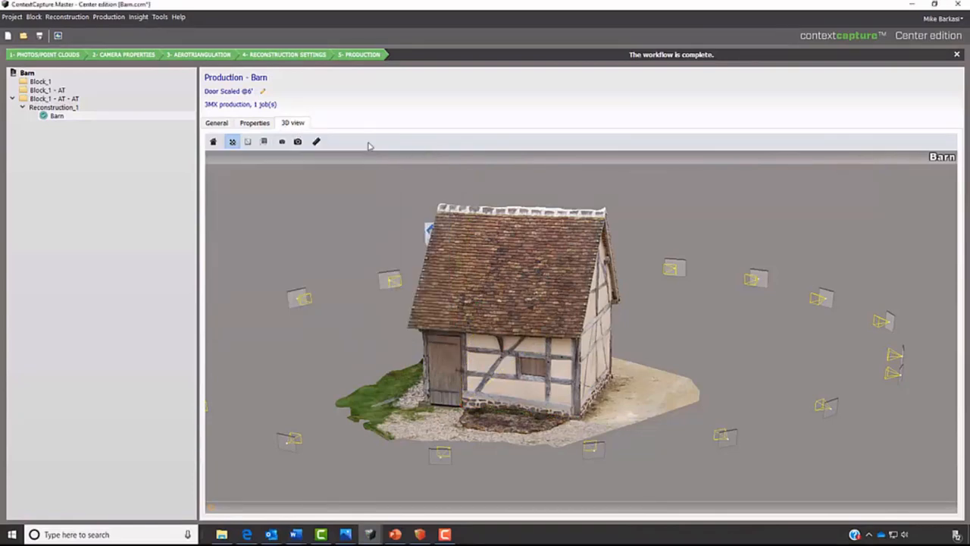
# - Check the barn mesh in wireframe and with textures off, then restore the textured display without wireframe
pyautogui.click(246, 142)
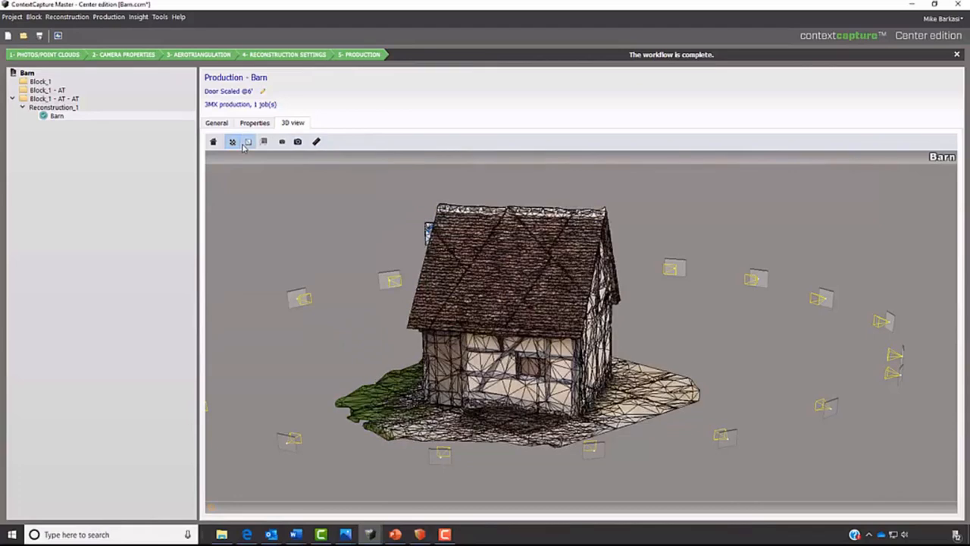
pyautogui.click(244, 145)
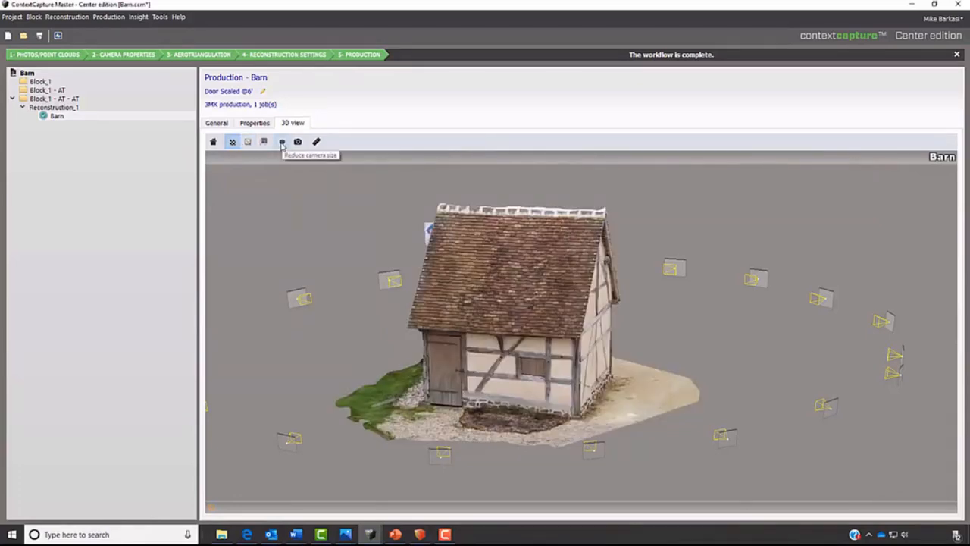
pyautogui.click(233, 144)
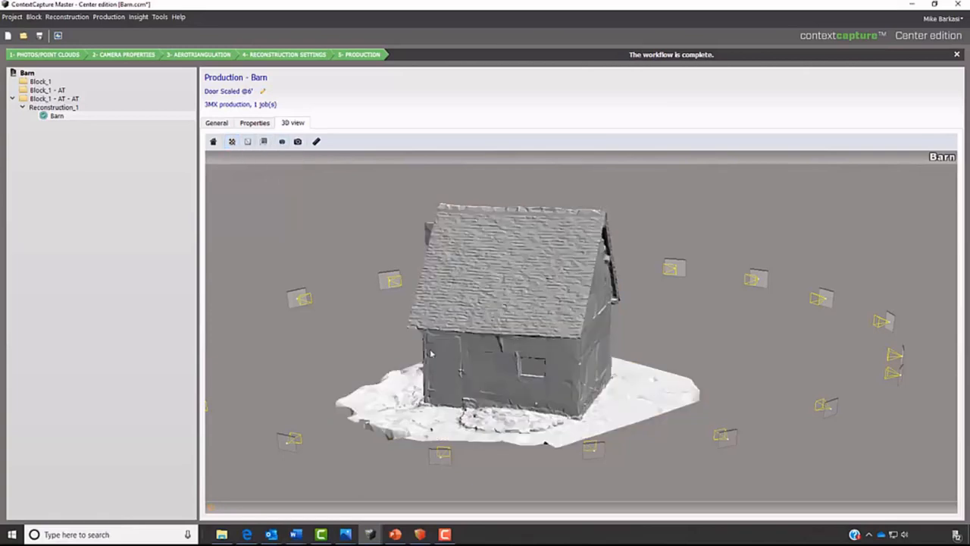
pyautogui.scroll(5, 479, 381)
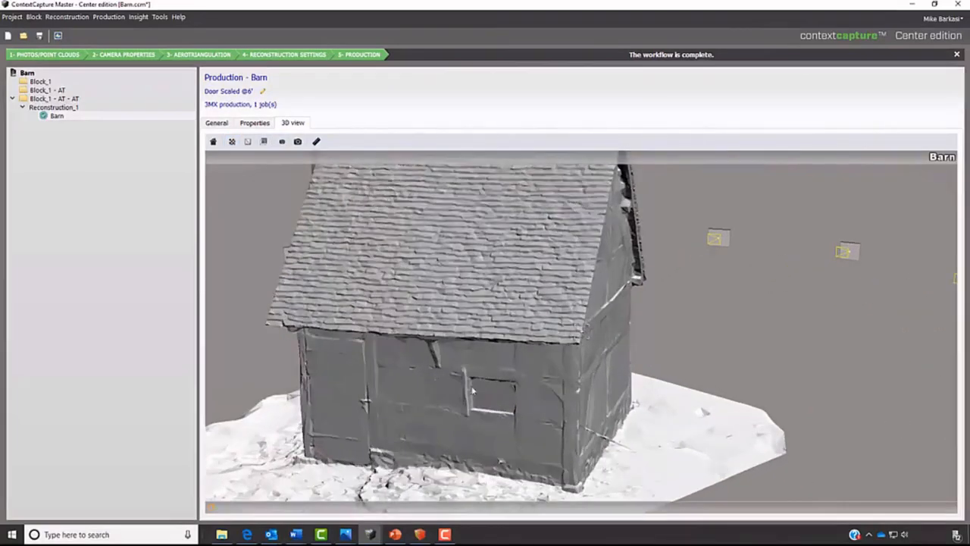
pyautogui.moveTo(433, 401); pyautogui.dragTo(537, 360, button='middle')
pyautogui.moveTo(535, 359)
pyautogui.mouseDown()
pyautogui.moveTo(711, 367)
pyautogui.moveTo(677, 383)
pyautogui.mouseUp()
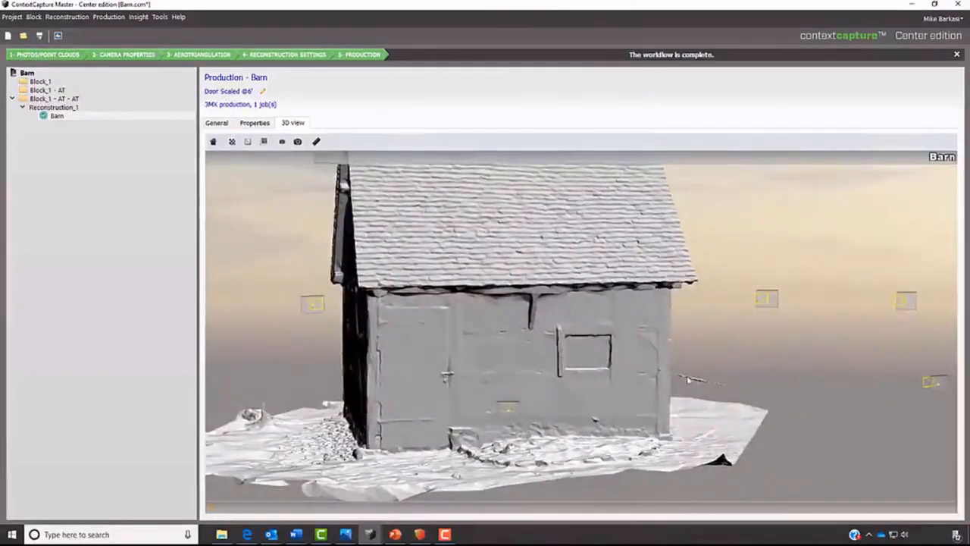
pyautogui.click(233, 143)
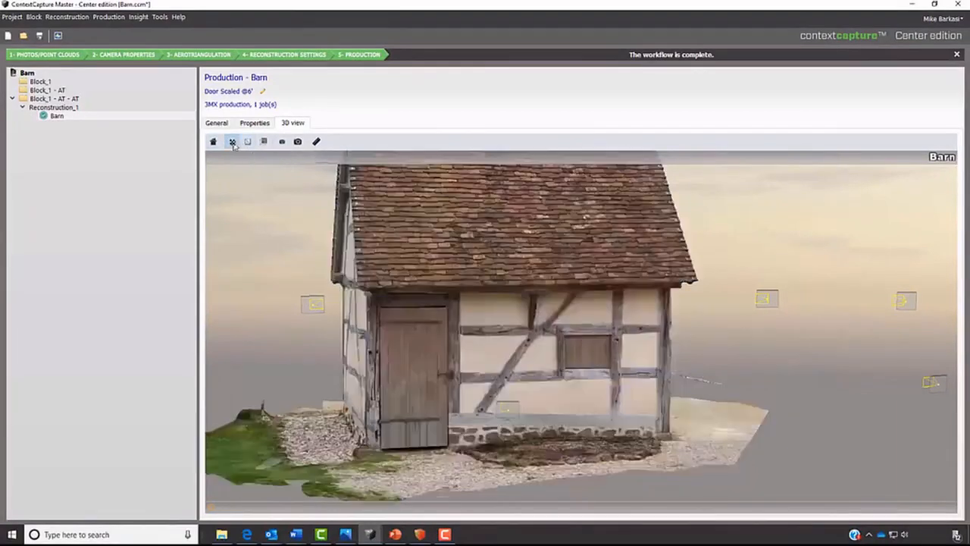
# - Examine the textured barn mesh from above, from the gable side and close to the door wall
pyautogui.moveTo(377, 267); pyautogui.dragTo(543, 423)
pyautogui.scroll(-5, 562, 413)
pyautogui.scroll(-3, 543, 424)
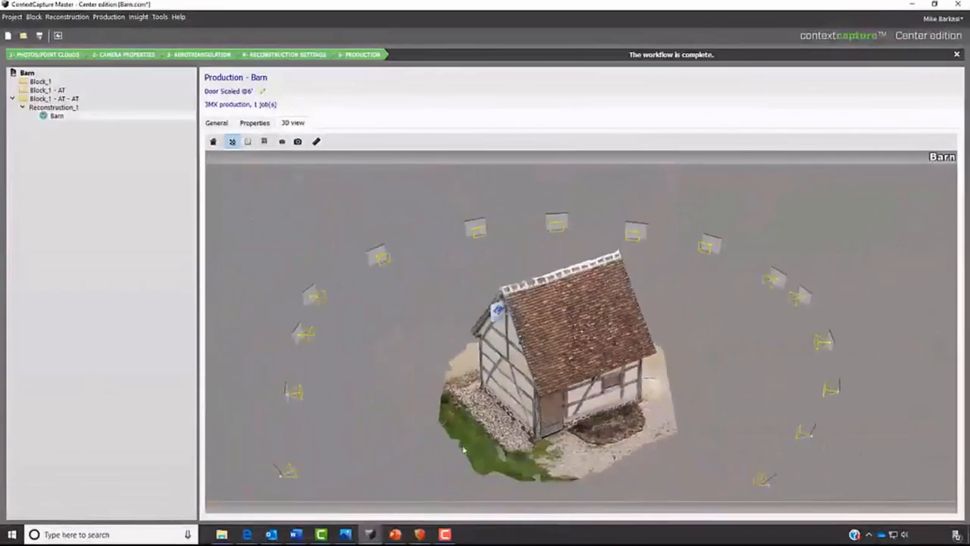
pyautogui.scroll(1, 425, 443)
pyautogui.moveTo(425, 443); pyautogui.dragTo(438, 415)
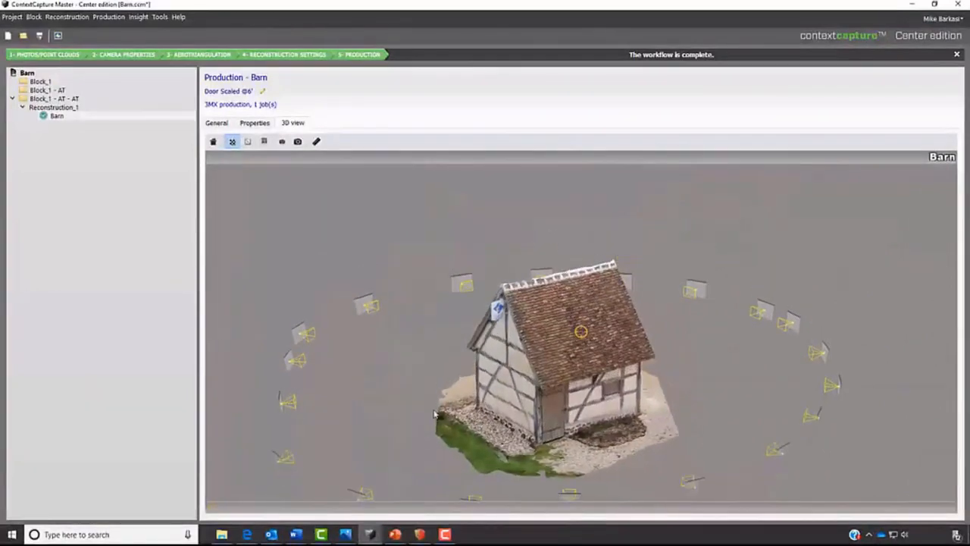
pyautogui.moveTo(501, 395); pyautogui.dragTo(446, 365, button='middle')
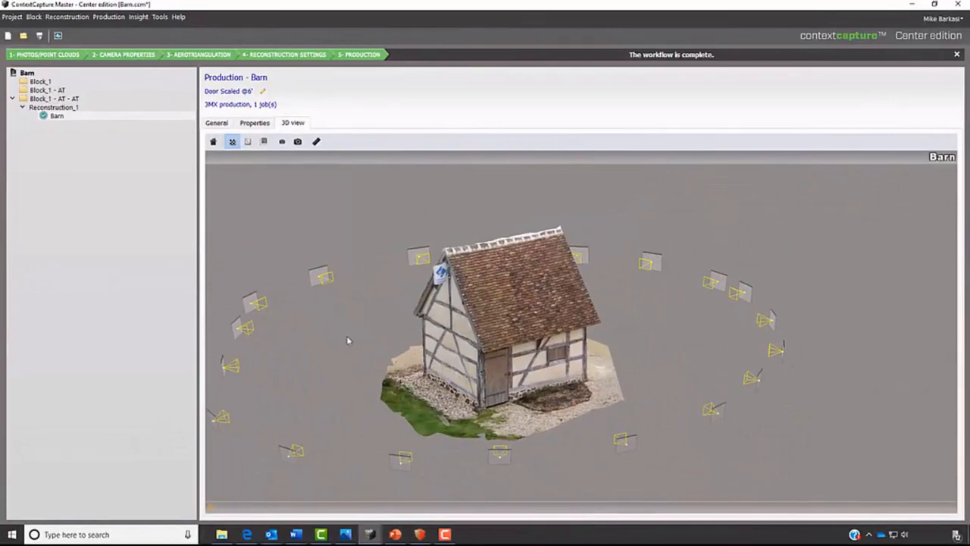
pyautogui.moveTo(342, 339); pyautogui.dragTo(414, 329)
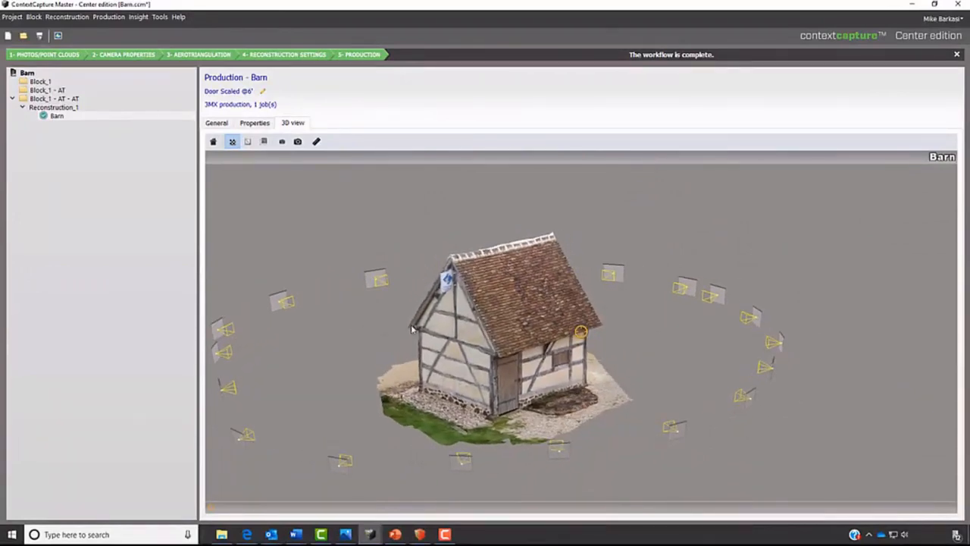
pyautogui.moveTo(400, 370); pyautogui.dragTo(422, 336, button='middle')
pyautogui.moveTo(429, 329); pyautogui.dragTo(406, 338)
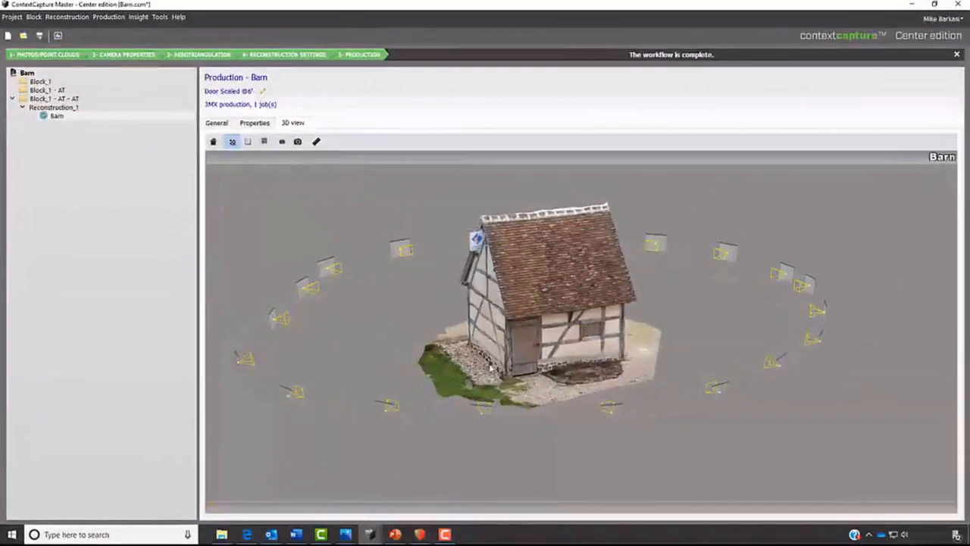
pyautogui.scroll(3, 494, 367)
pyautogui.scroll(2, 493, 367)
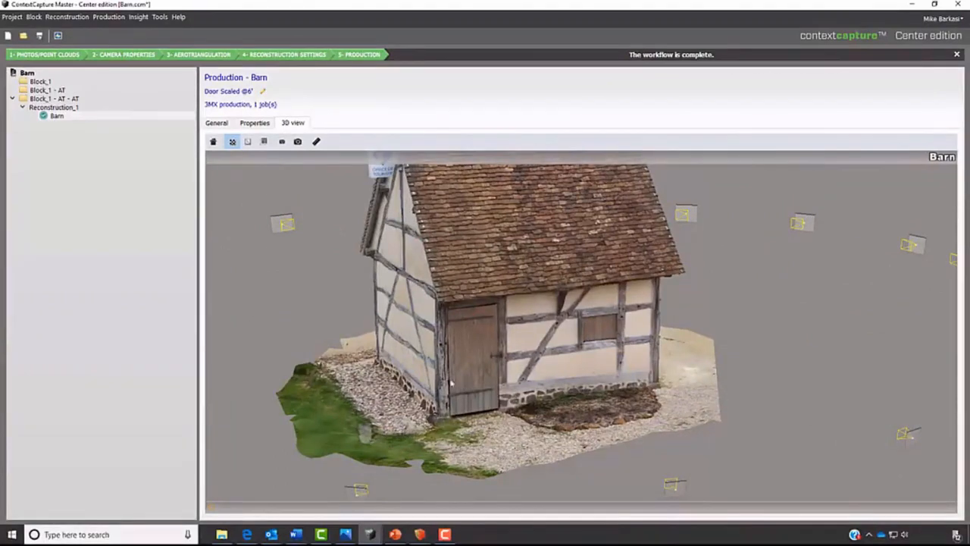
pyautogui.moveTo(644, 408); pyautogui.dragTo(604, 410)
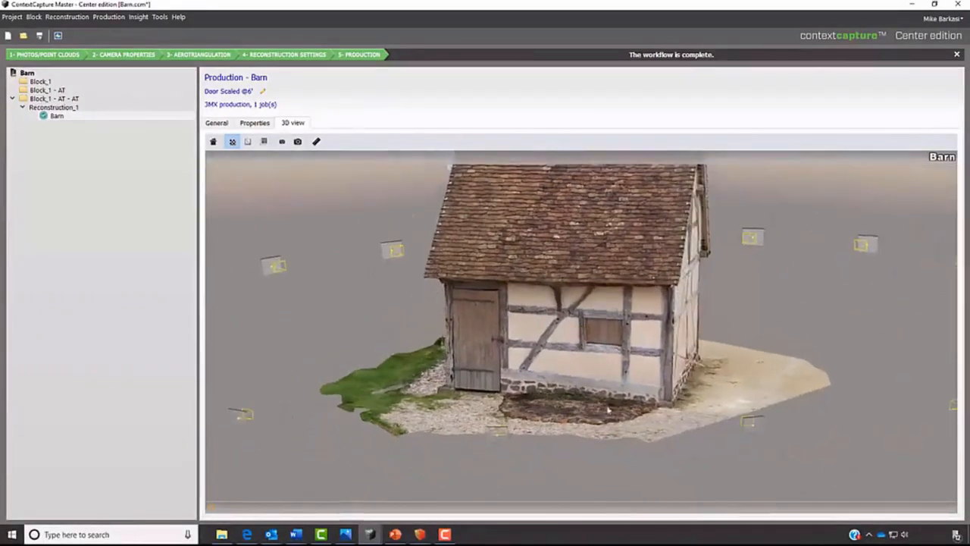
# - Open the Barn production in ContextCapture Viewer and examine the model around to the door side
pyautogui.click(216, 123)
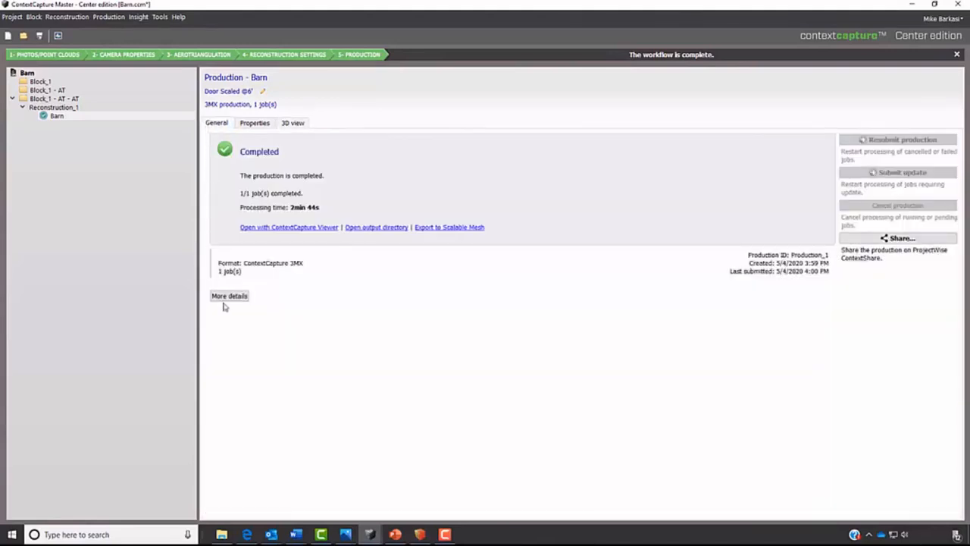
pyautogui.click(281, 227)
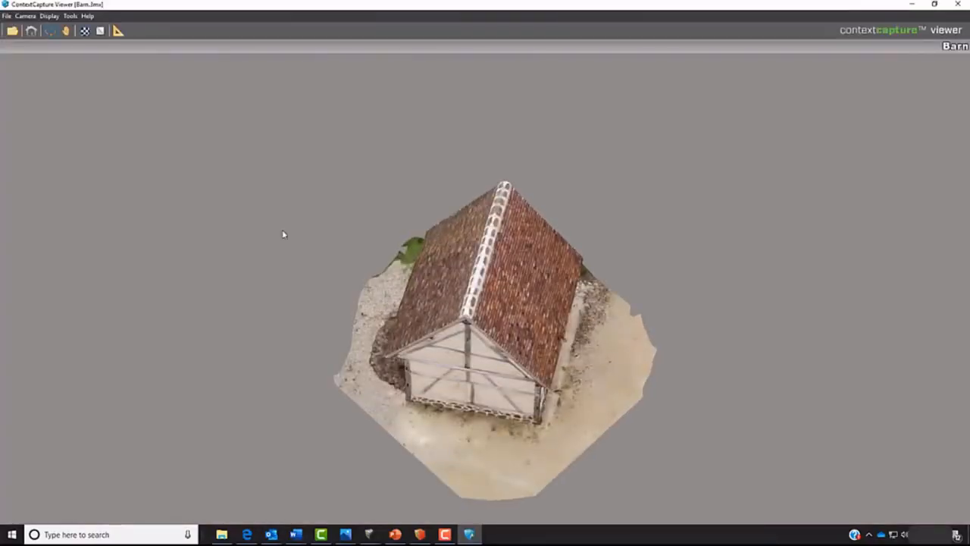
pyautogui.moveTo(305, 411); pyautogui.dragTo(620, 311)
pyautogui.moveTo(543, 409); pyautogui.dragTo(486, 310, button='middle')
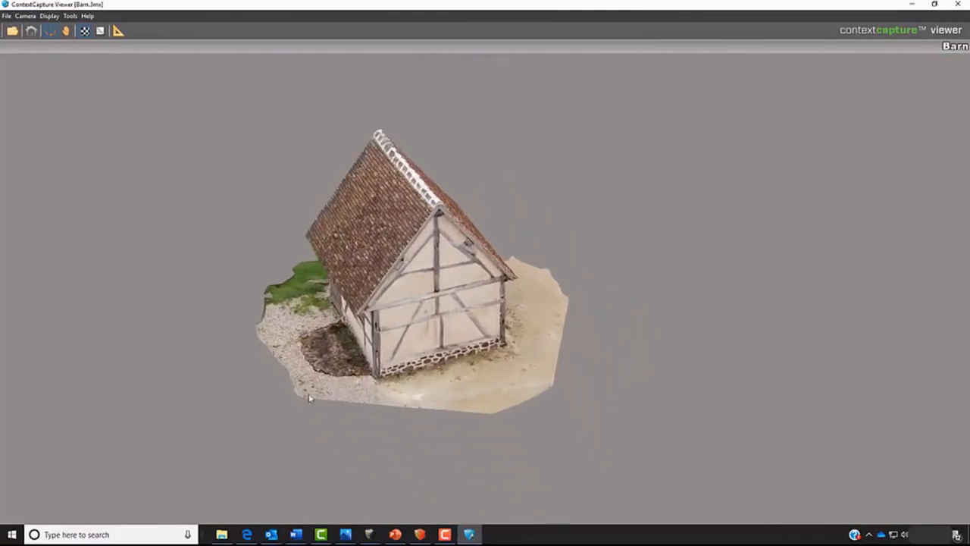
pyautogui.moveTo(309, 398); pyautogui.dragTo(548, 327)
pyautogui.moveTo(367, 365)
pyautogui.mouseDown()
pyautogui.moveTo(385, 350)
pyautogui.moveTo(470, 334)
pyautogui.moveTo(613, 321)
pyautogui.mouseUp()
pyautogui.moveTo(442, 354)
pyautogui.mouseDown()
pyautogui.moveTo(474, 378)
pyautogui.moveTo(505, 368)
pyautogui.mouseUp()
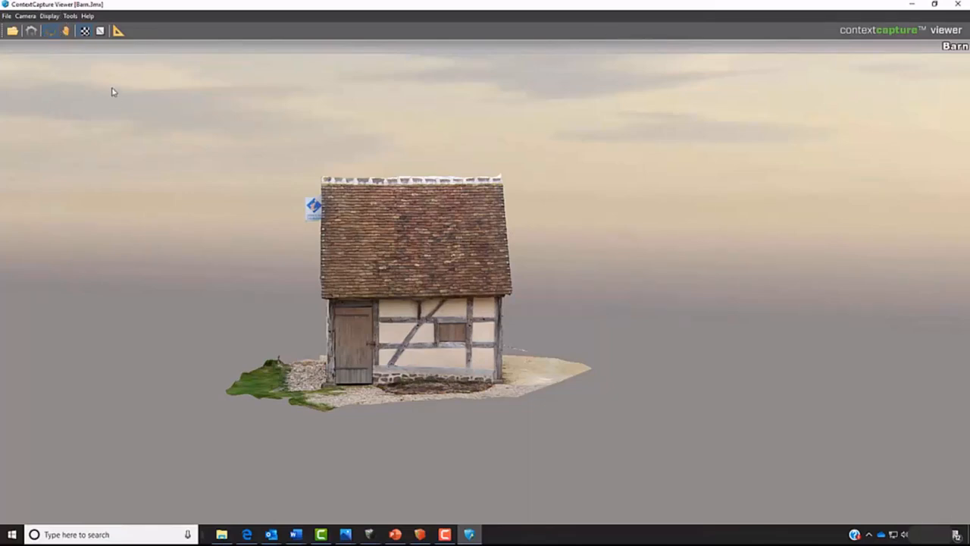
# - Inspect the barn in red-cyan stereo display, then return to the normal display
pyautogui.press('s')
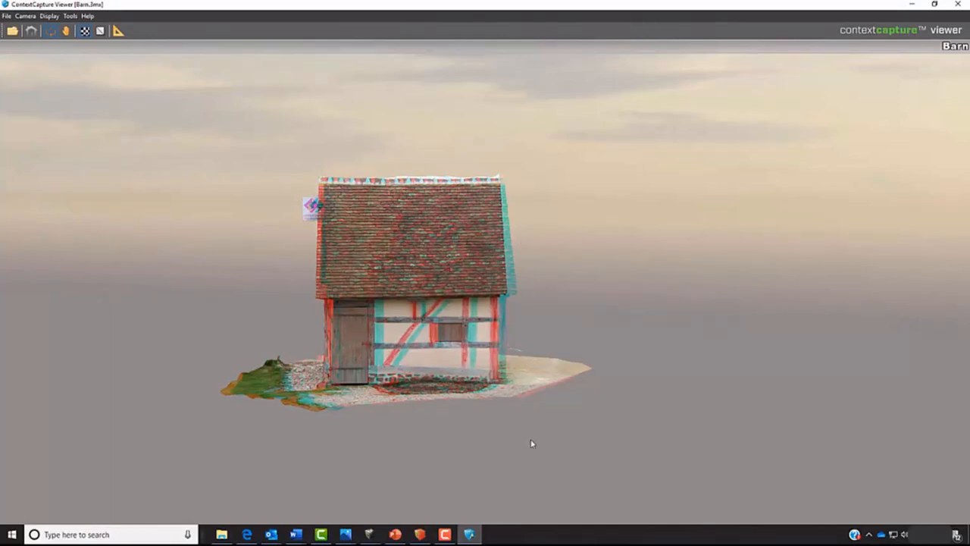
pyautogui.moveTo(408, 456); pyautogui.dragTo(584, 457)
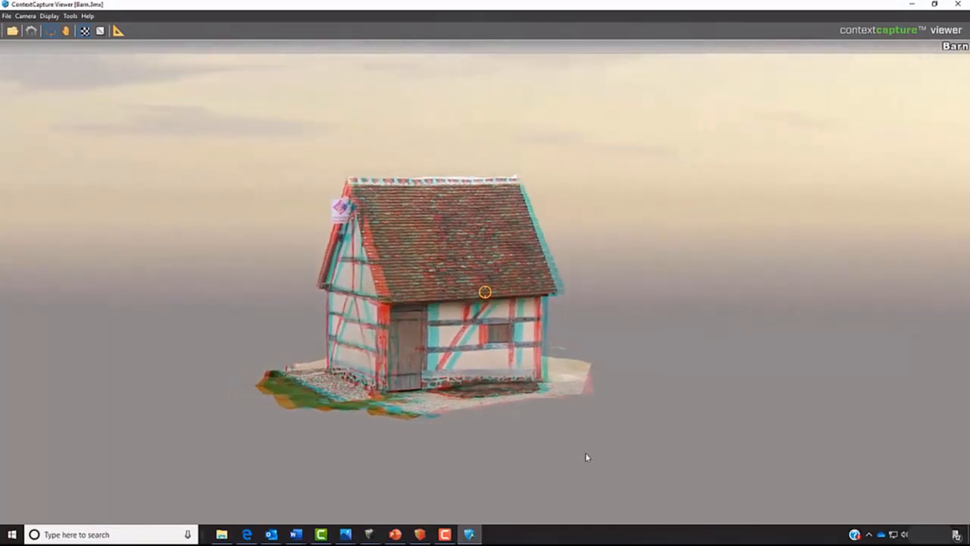
pyautogui.scroll(3, 517, 375)
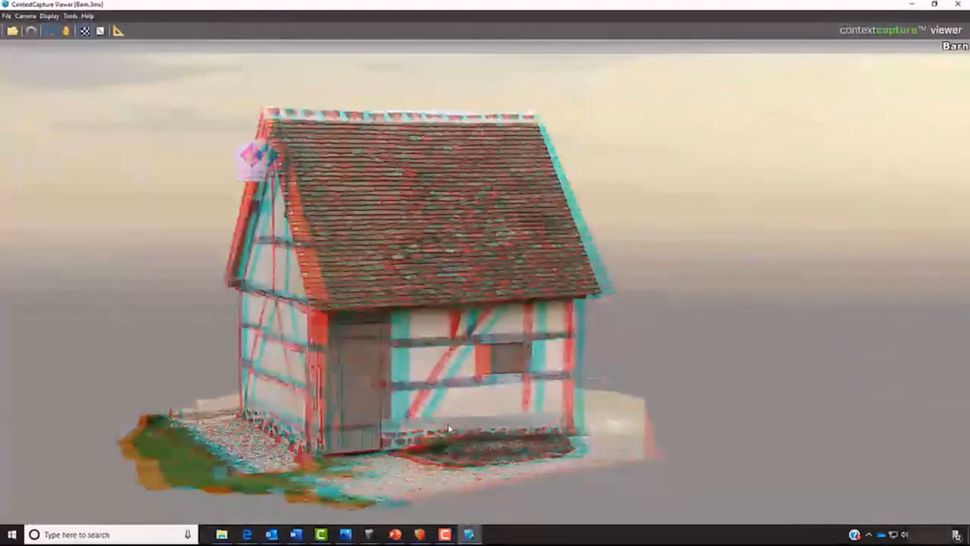
pyautogui.press('s')
pyautogui.scroll(-2, 624, 324)
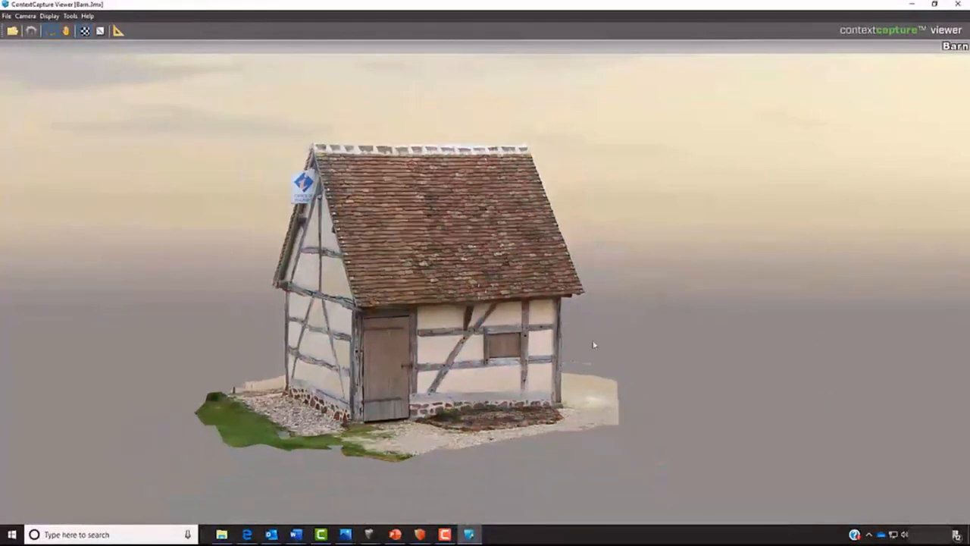
# - Examine the barn's gable and door walls in the viewer, then minimize the viewer
pyautogui.moveTo(626, 331); pyautogui.dragTo(338, 389)
pyautogui.moveTo(370, 394); pyautogui.dragTo(410, 373, button='middle')
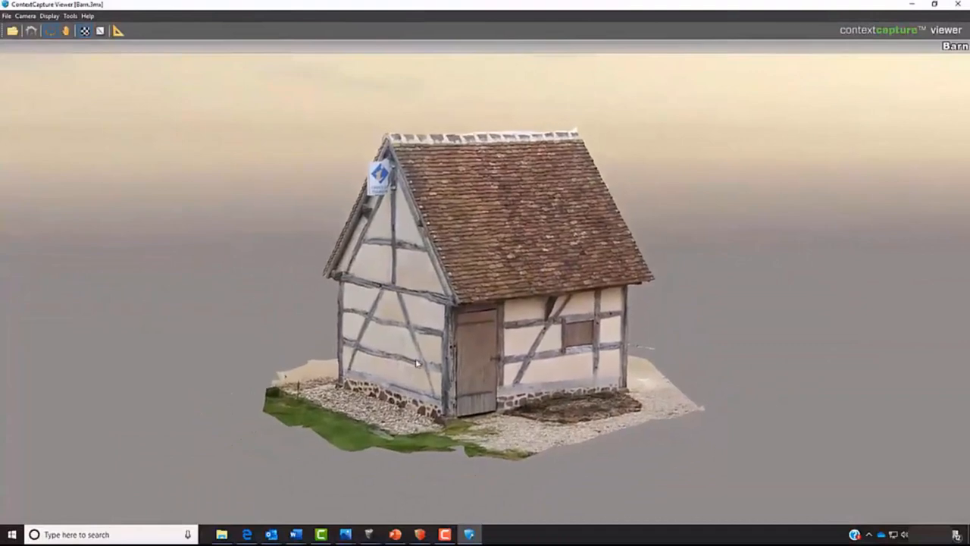
pyautogui.moveTo(419, 345); pyautogui.dragTo(439, 358)
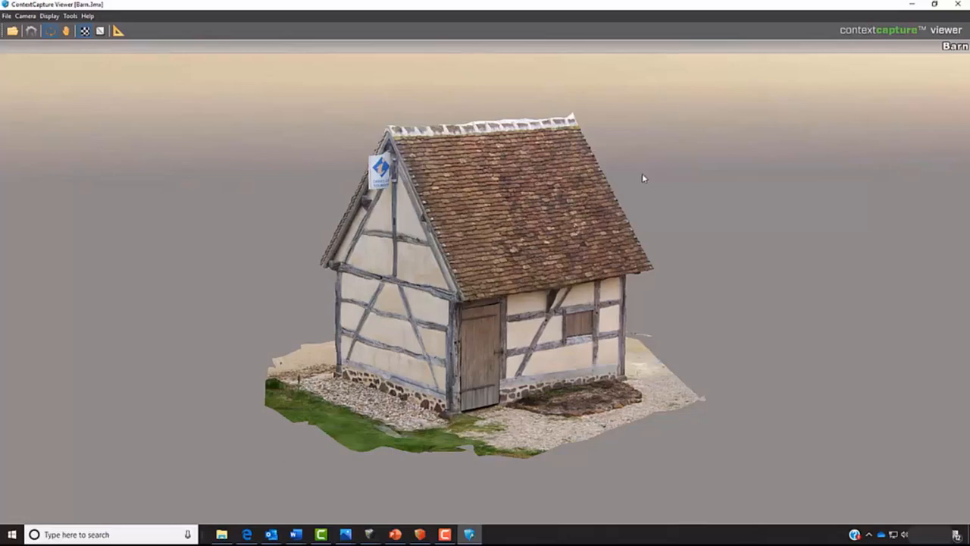
pyautogui.click(912, 4)
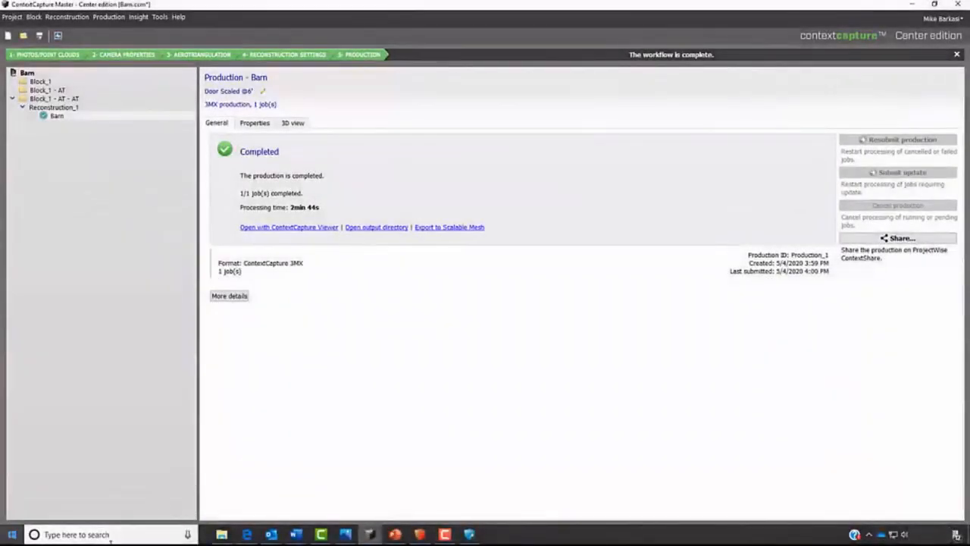
# - Search for ContextCapture Editor CONNECT Edition and switch to it
pyautogui.click(110, 535)
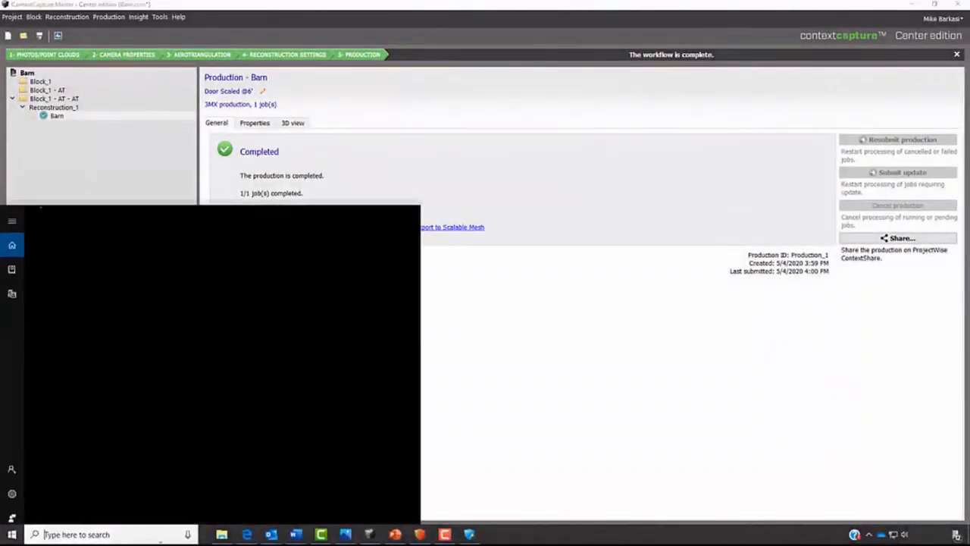
pyautogui.write('context')
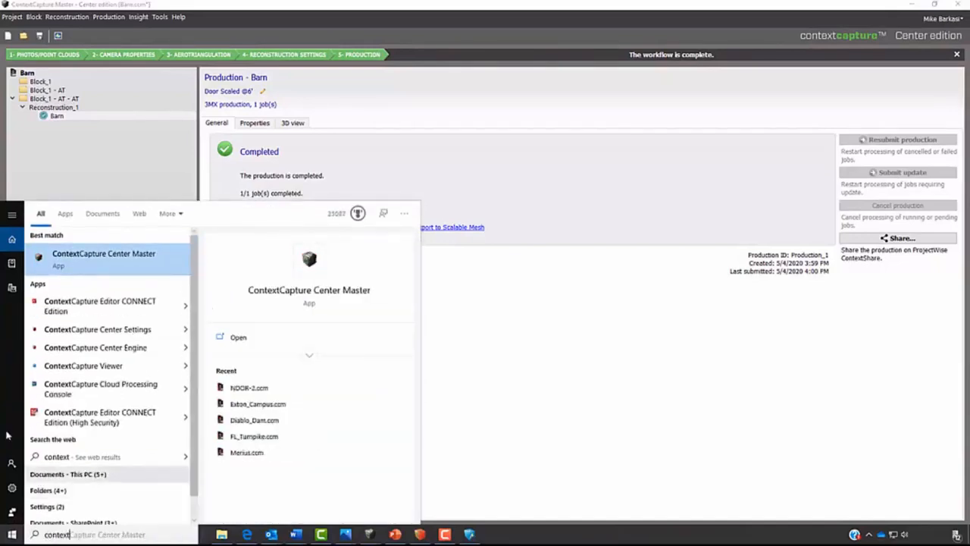
pyautogui.click(114, 306)
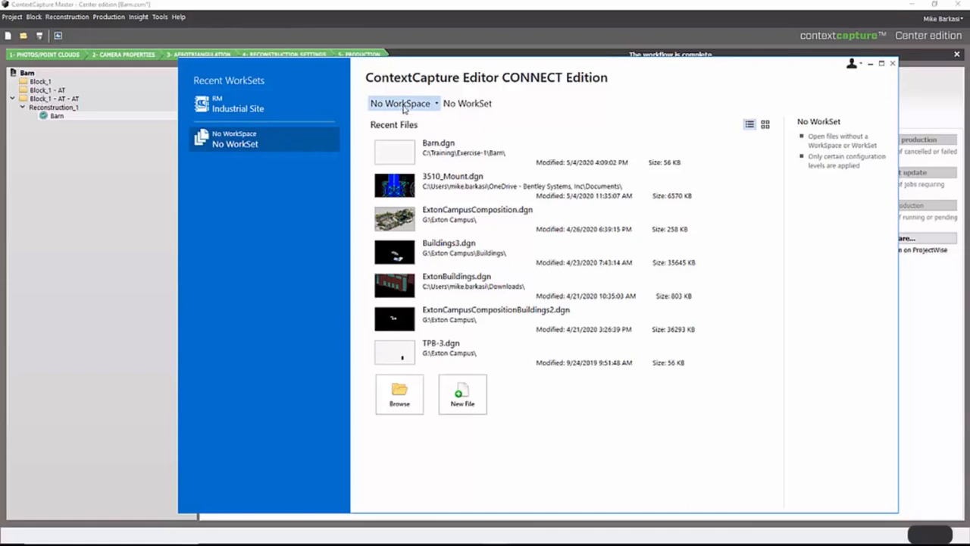
# - Start a new DGN file and choose 3D Imperial Design.dgn from the BCCEditor Default Seed folder as its seed
pyautogui.click(469, 391)
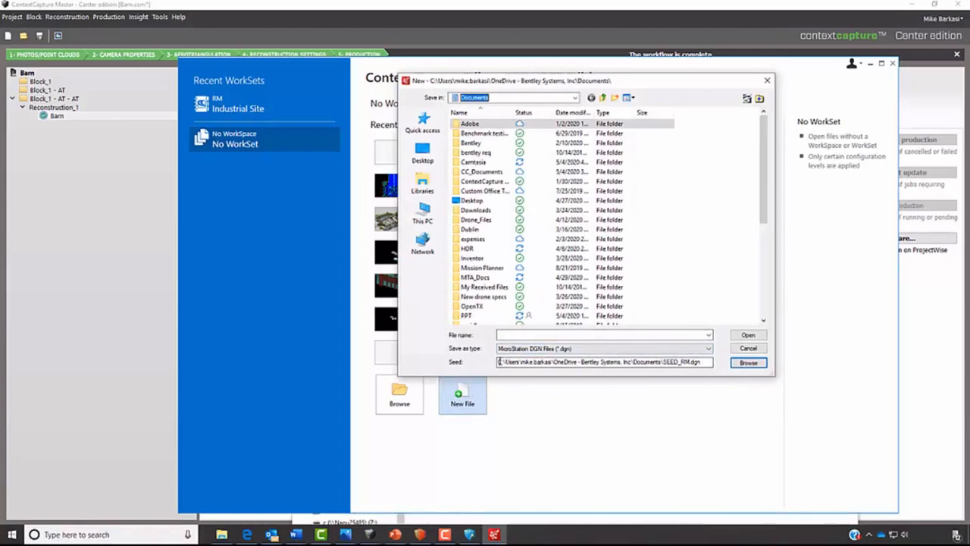
pyautogui.moveTo(614, 362); pyautogui.dragTo(708, 362)
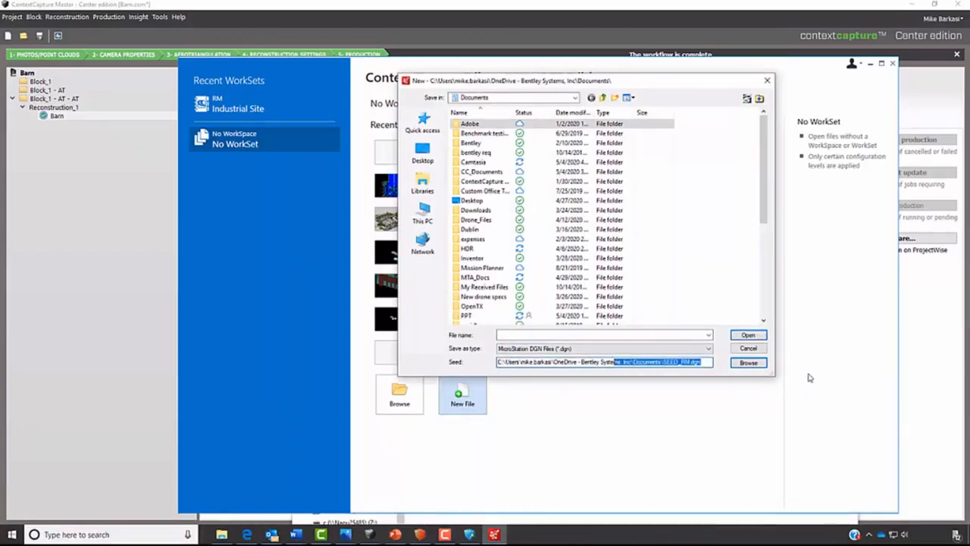
pyautogui.click(749, 362)
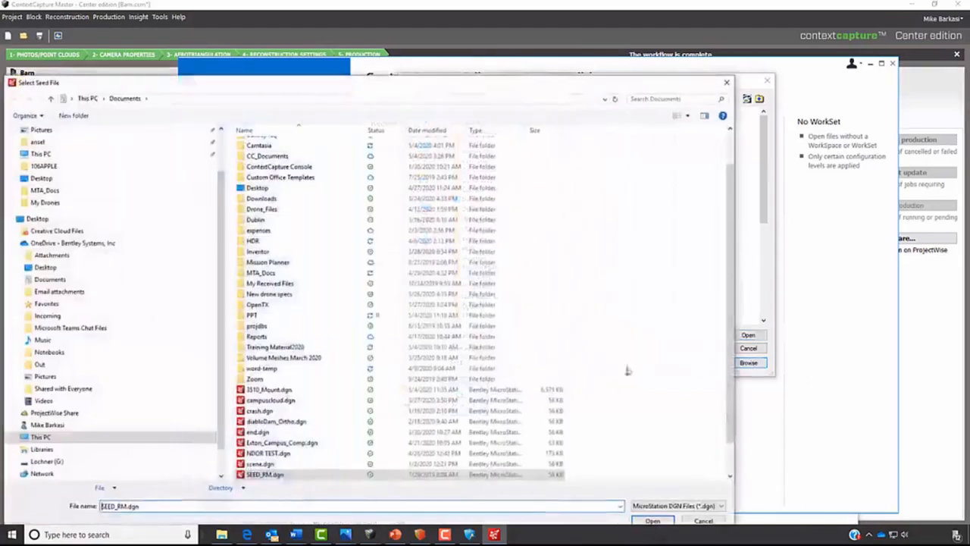
pyautogui.click(455, 98)
pyautogui.write('C:\\Program Files\\Bentley\\ContextCapture Editor CONNECT Edition\\BCCEditor\\Default\\Seed')
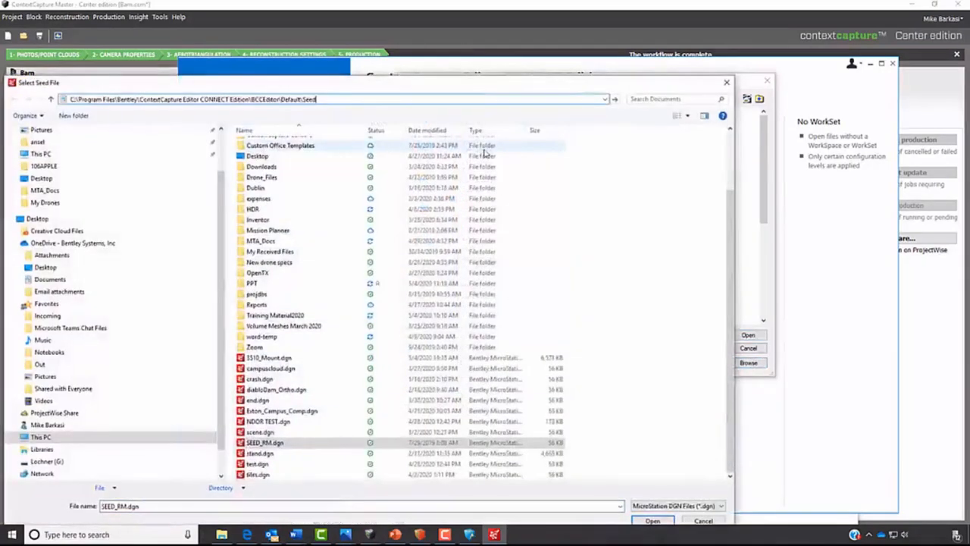
pyautogui.press('Return')
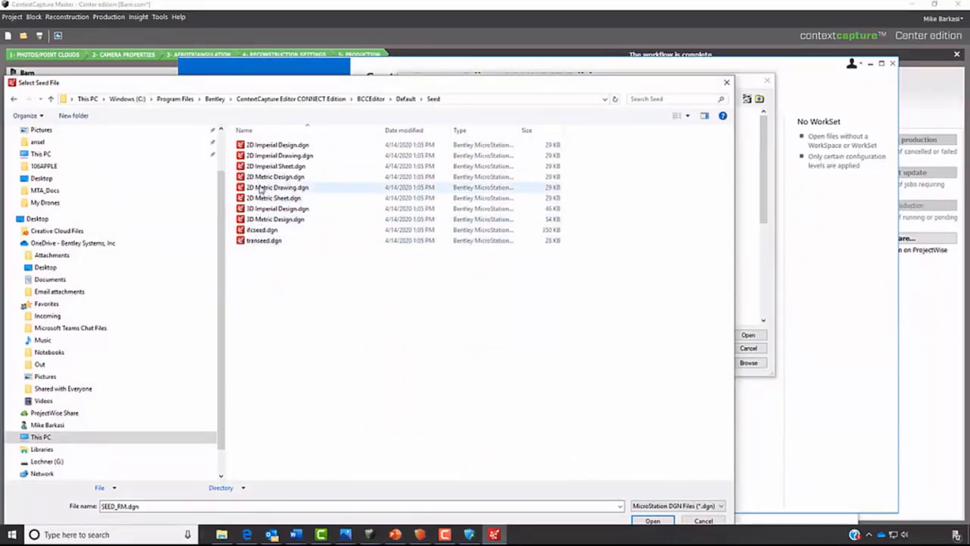
pyautogui.click(279, 208)
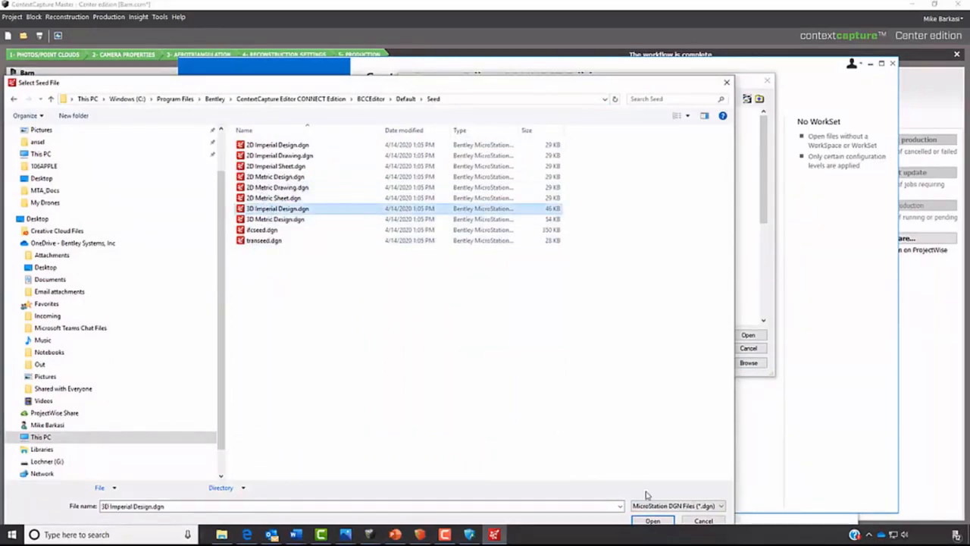
pyautogui.click(654, 522)
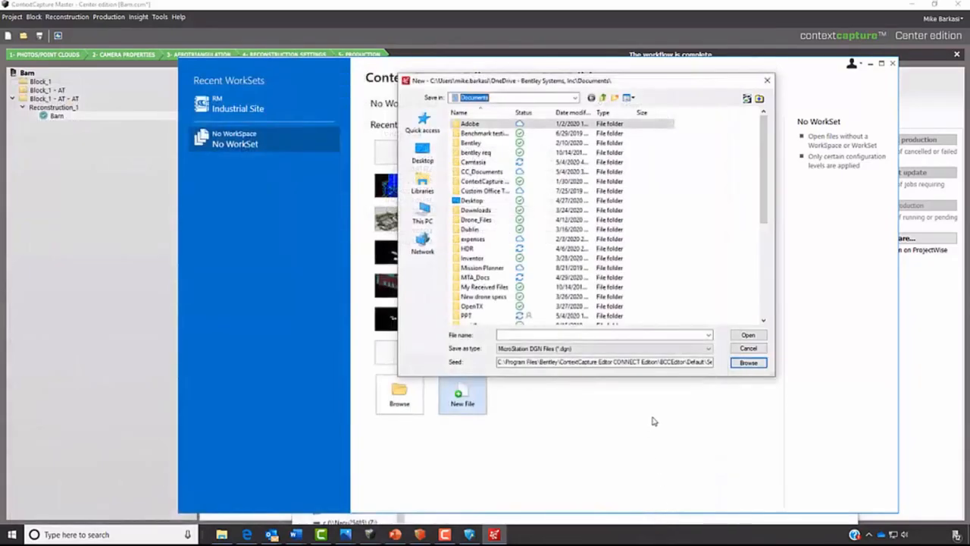
# - Name the new design file Barn and save it under C:\Training\Exercise-1
pyautogui.click(644, 336)
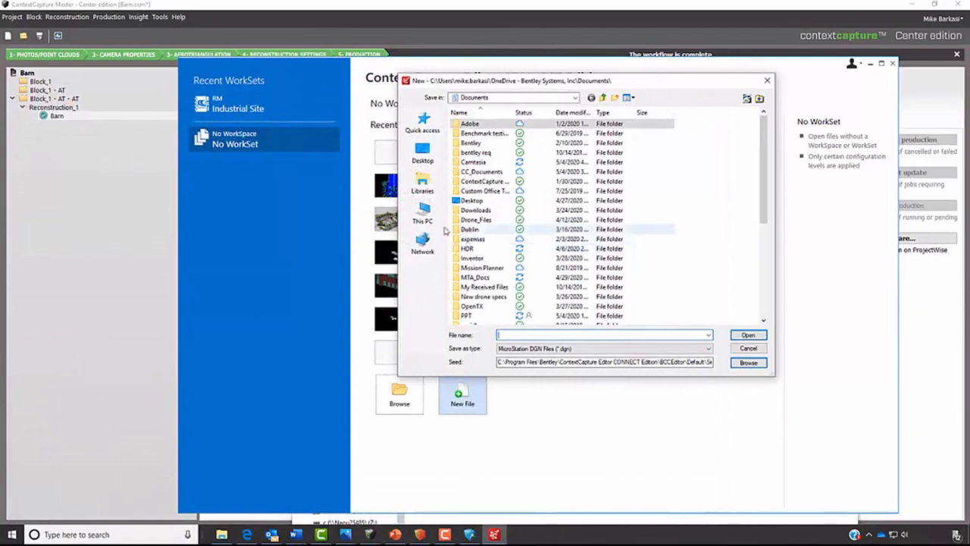
pyautogui.click(423, 215)
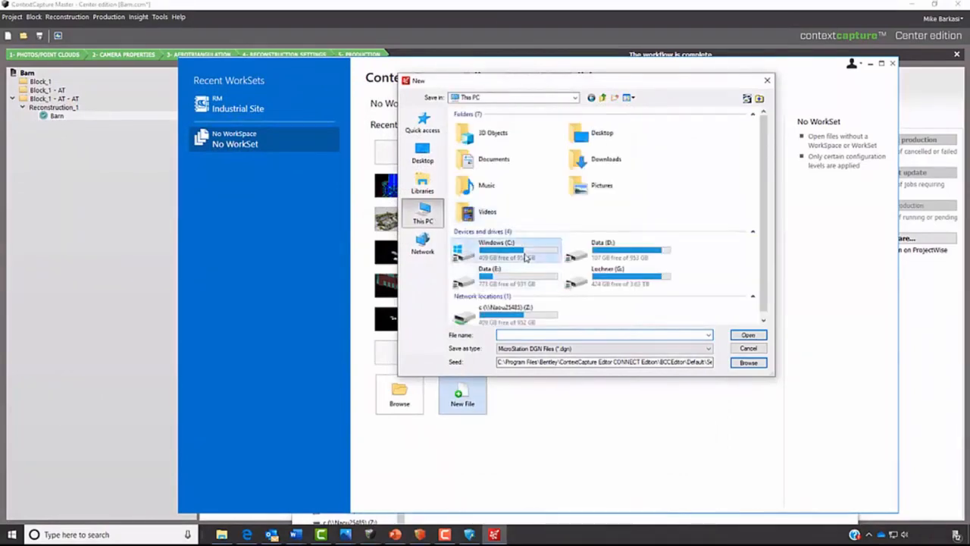
pyautogui.doubleClick(502, 246)
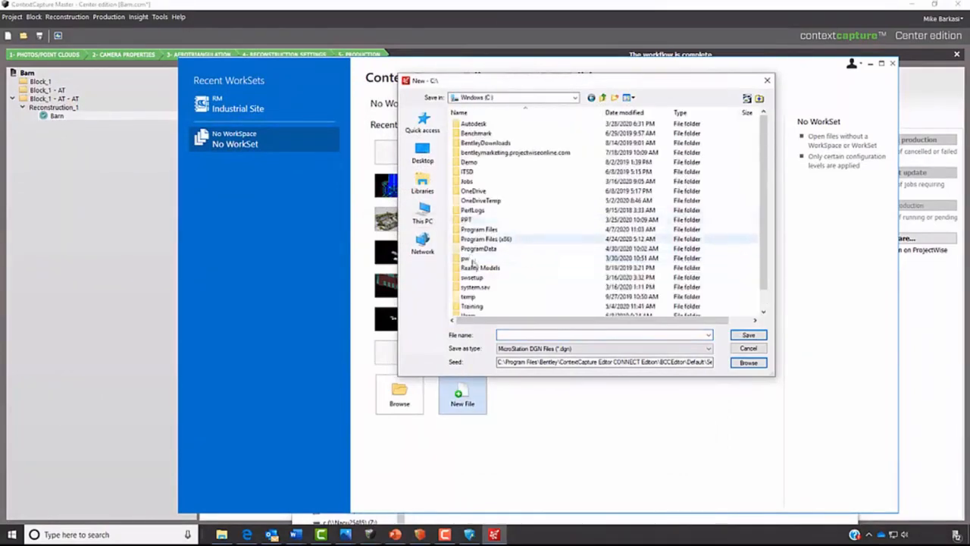
pyautogui.click(475, 306)
pyautogui.doubleClick(478, 307)
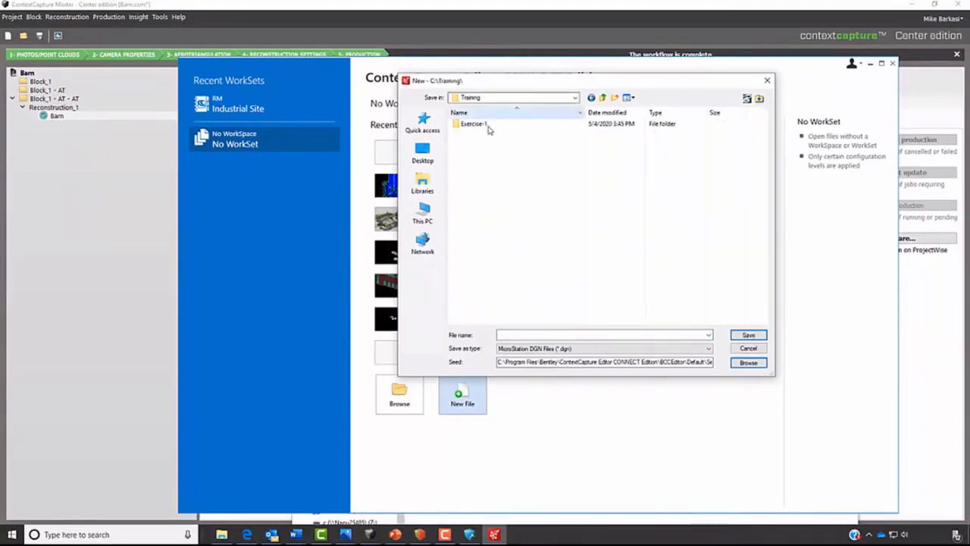
pyautogui.doubleClick(487, 125)
pyautogui.click(530, 334)
pyautogui.write('Ba')
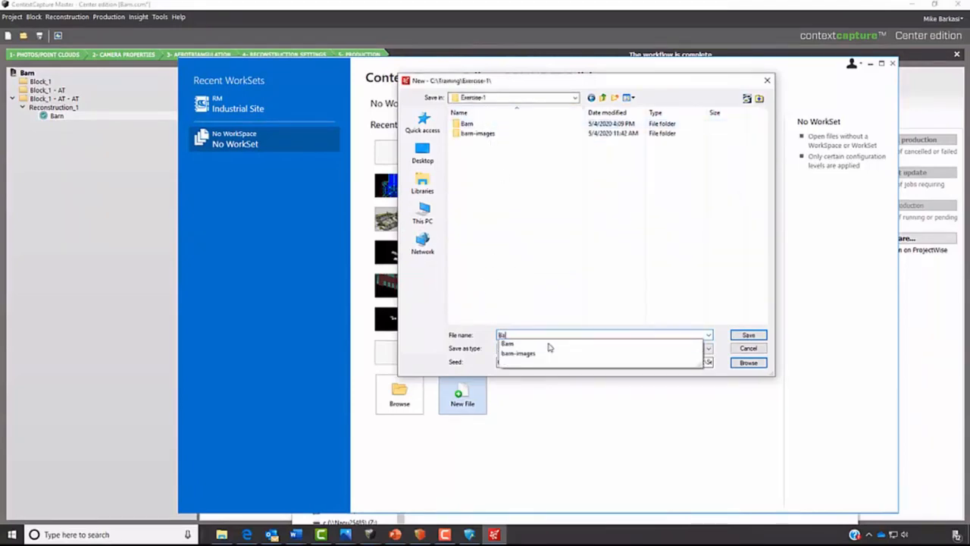
pyautogui.write('rn')
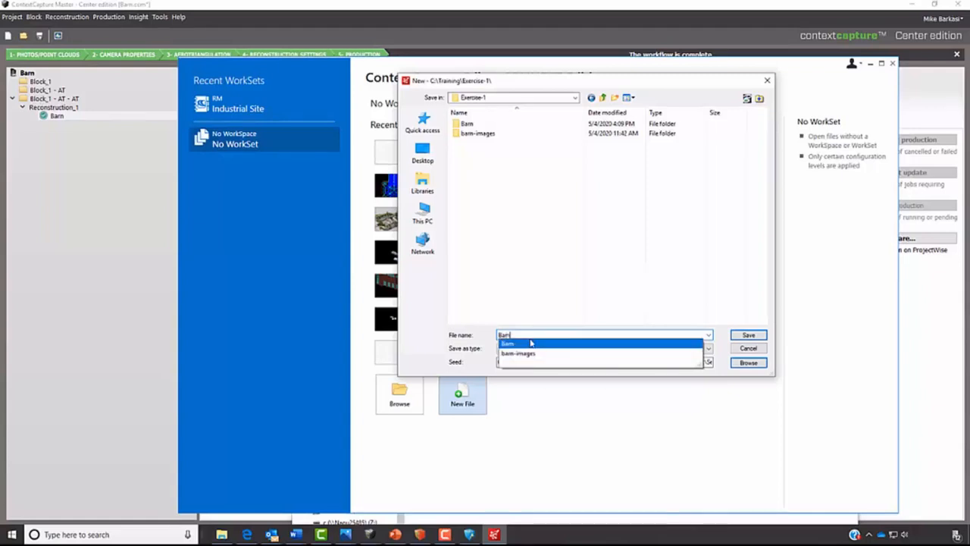
pyautogui.click(664, 343)
pyautogui.click(748, 336)
pyautogui.click(748, 336)
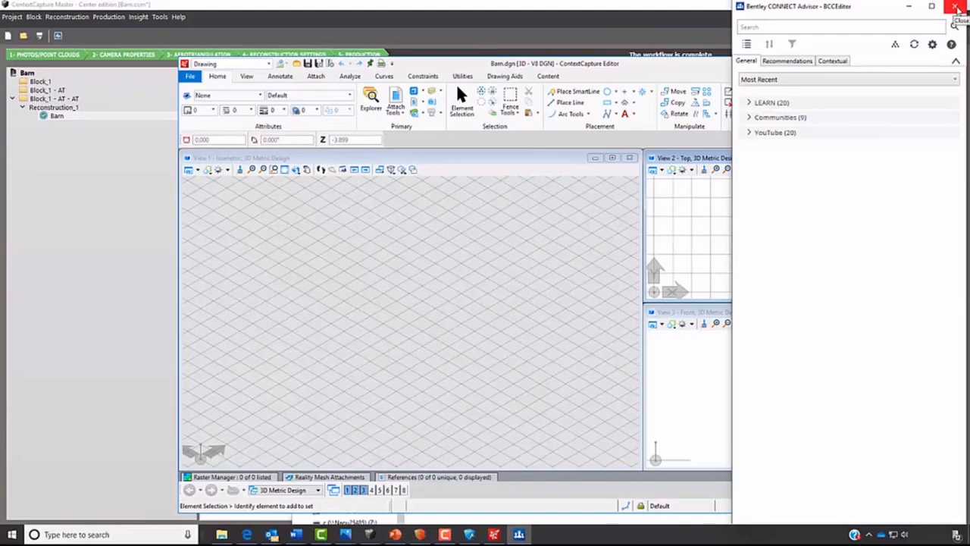
# - Close the CONNECT Advisor, maximize the editor window and switch to the Reality Modeling workflow
pyautogui.click(956, 8)
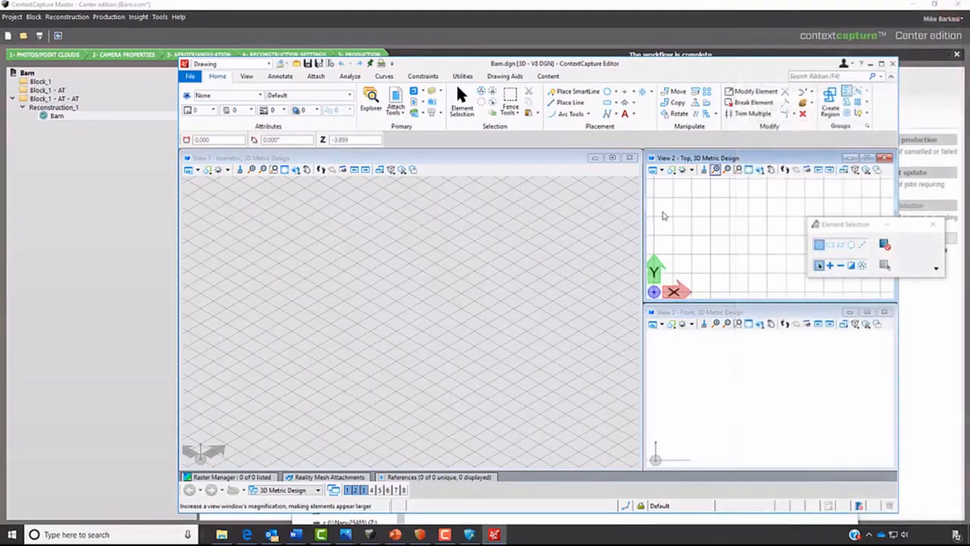
pyautogui.click(881, 63)
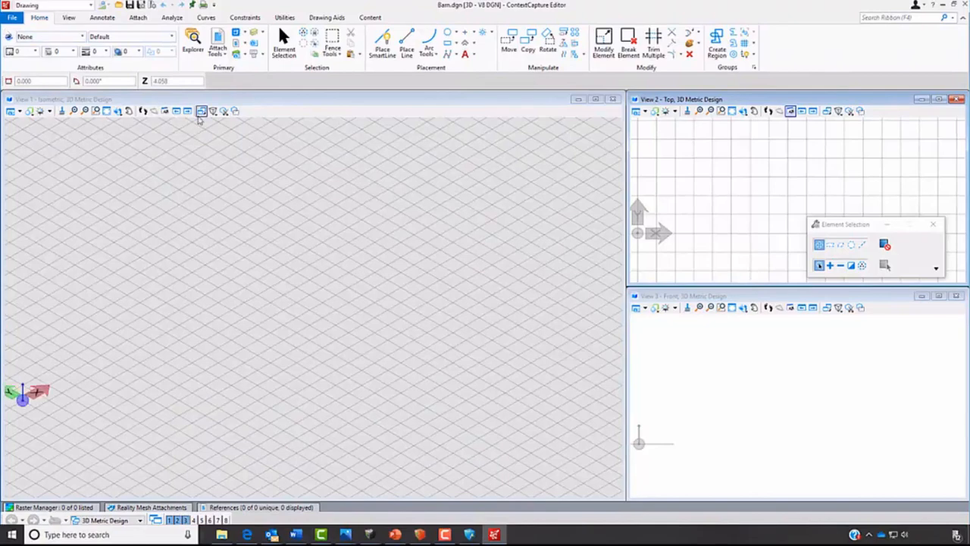
pyautogui.click(65, 6)
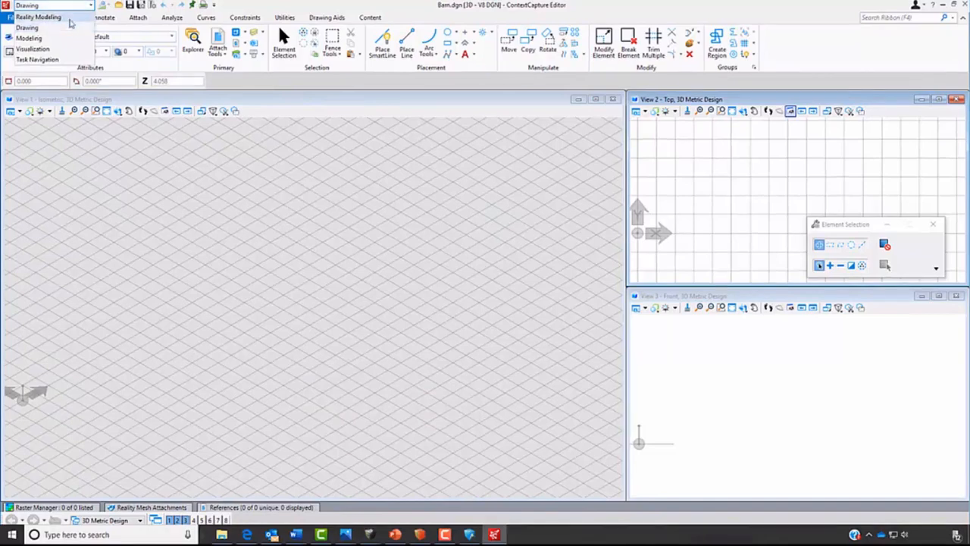
pyautogui.click(76, 17)
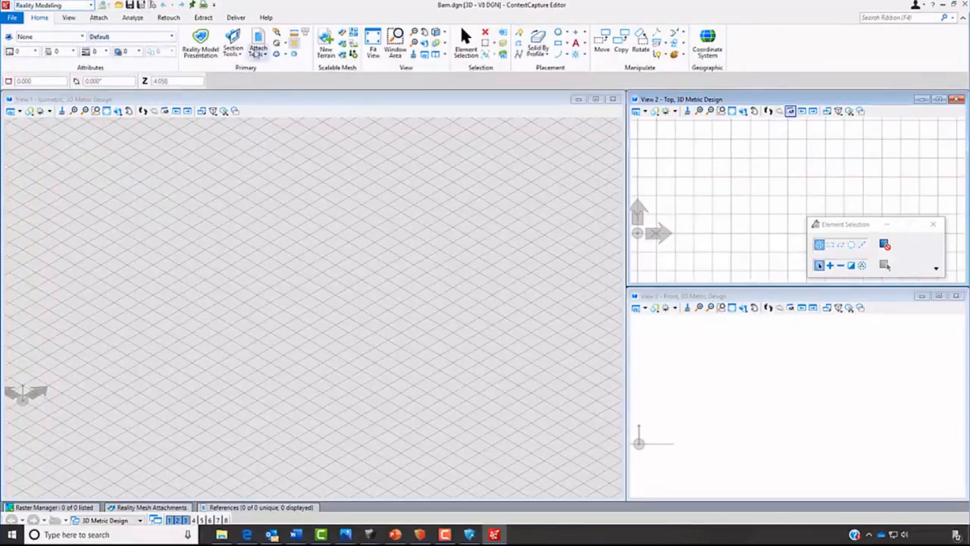
# - Open the reality mesh attachments, start a new attachment and browse for its mesh file
pyautogui.click(258, 50)
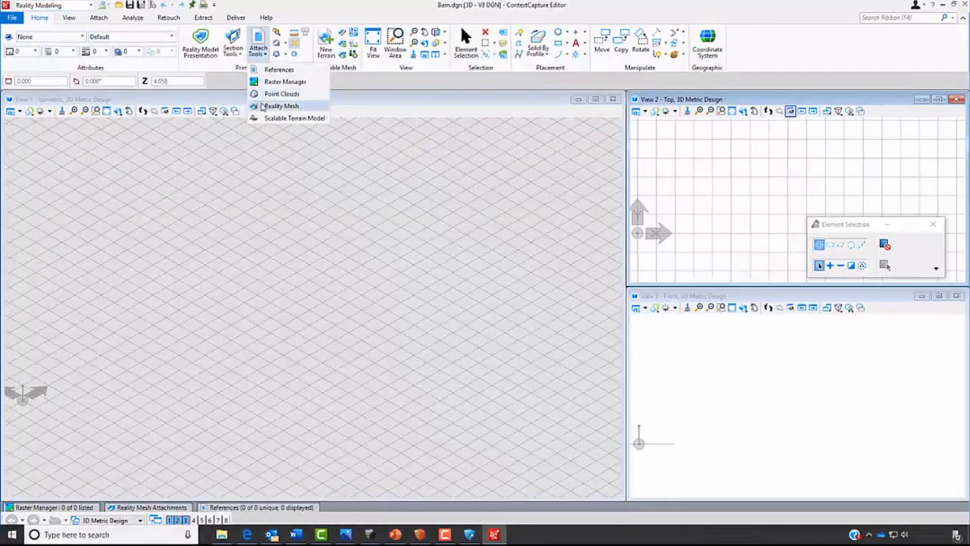
pyautogui.click(266, 106)
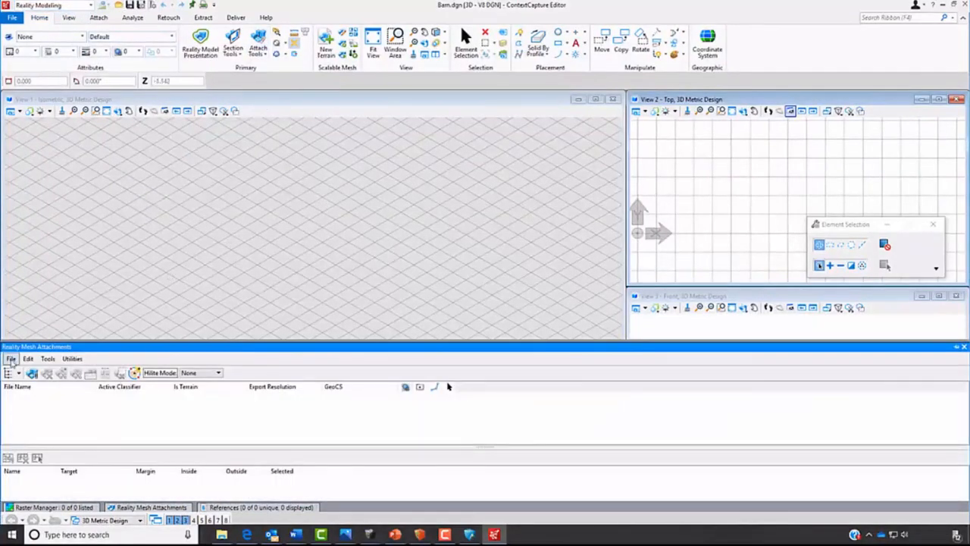
pyautogui.click(32, 374)
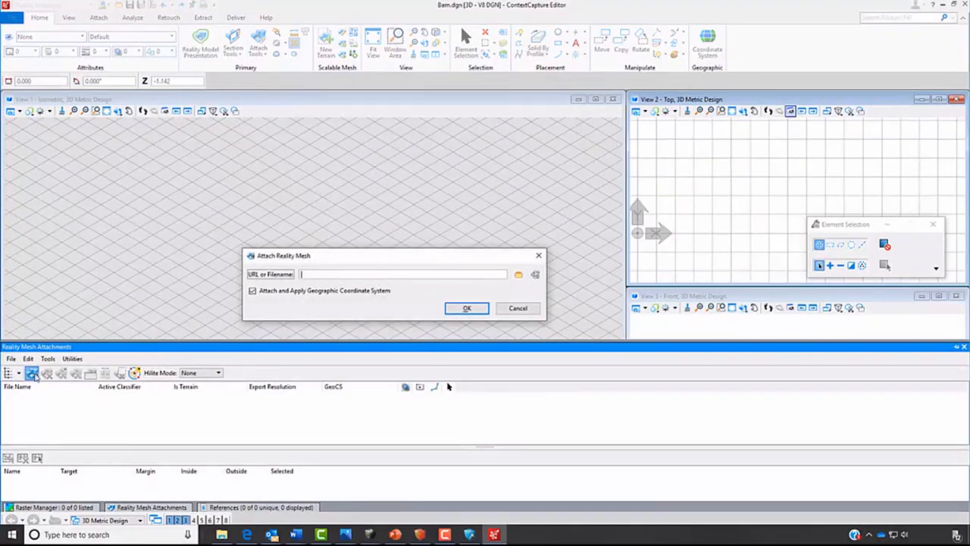
pyautogui.click(518, 274)
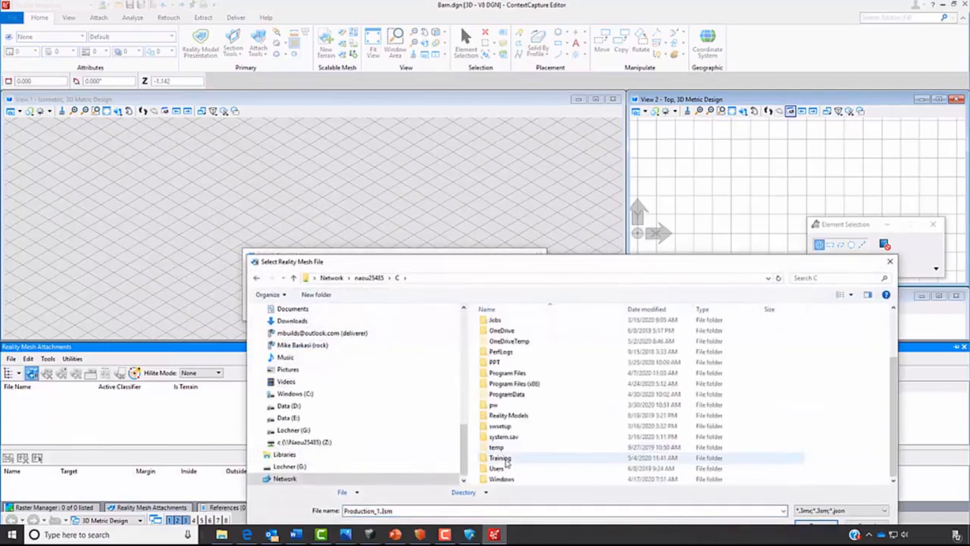
# - Attach Barn.3mx from Exercise-1\Barn\Productions\Barn\Scene and fit the isometric view to the mesh
pyautogui.doubleClick(505, 457)
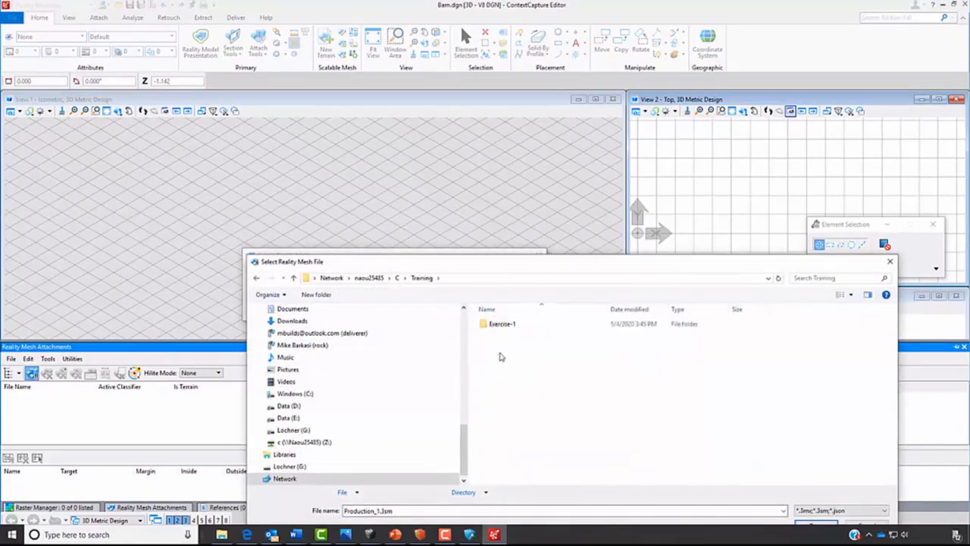
pyautogui.doubleClick(513, 325)
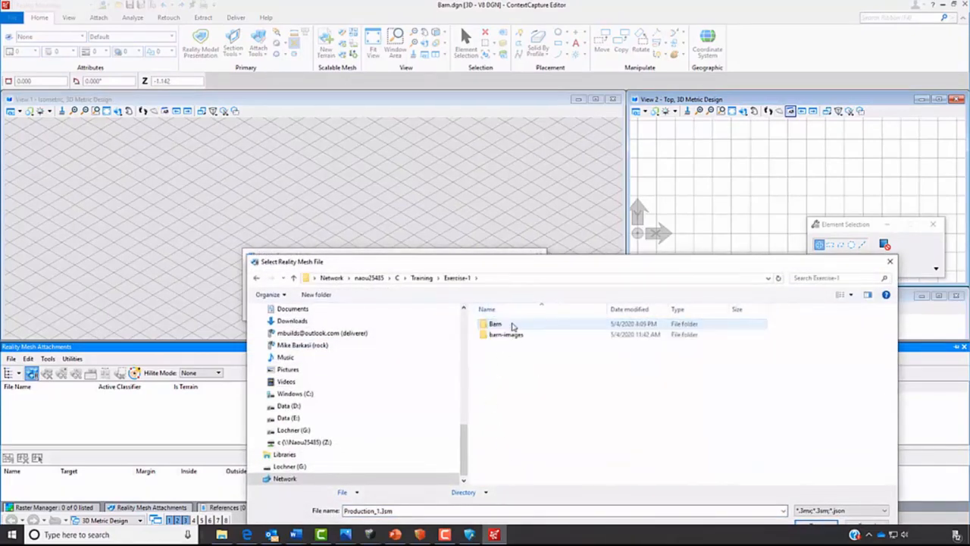
pyautogui.doubleClick(497, 325)
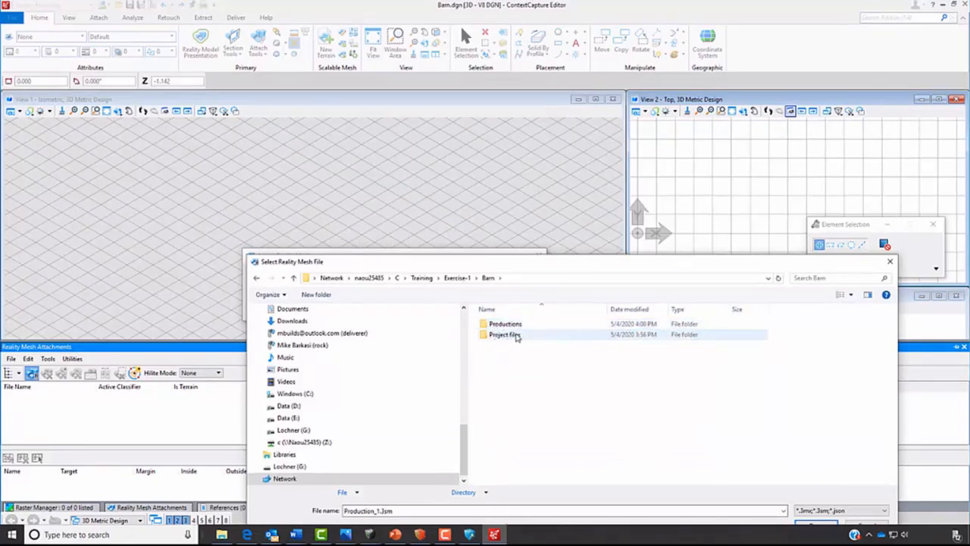
pyautogui.doubleClick(505, 324)
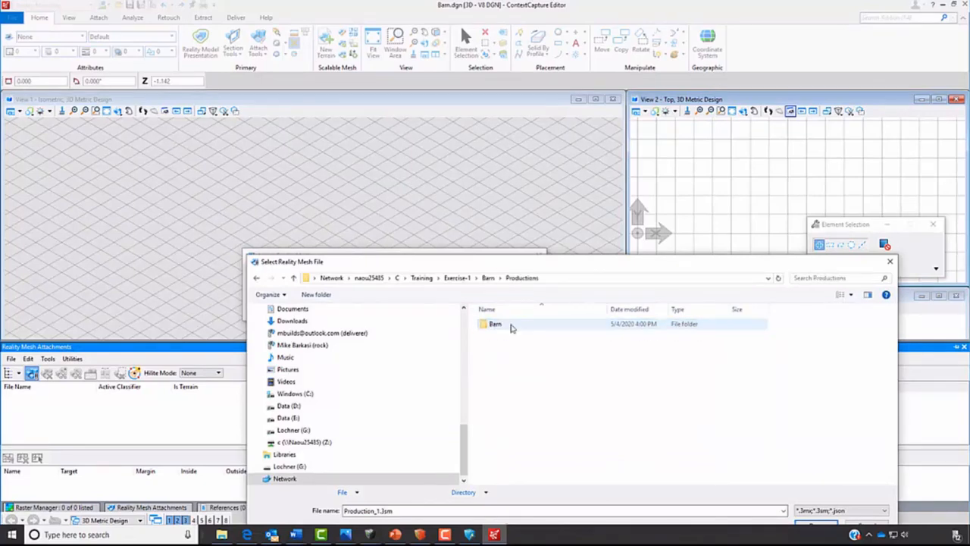
pyautogui.doubleClick(495, 324)
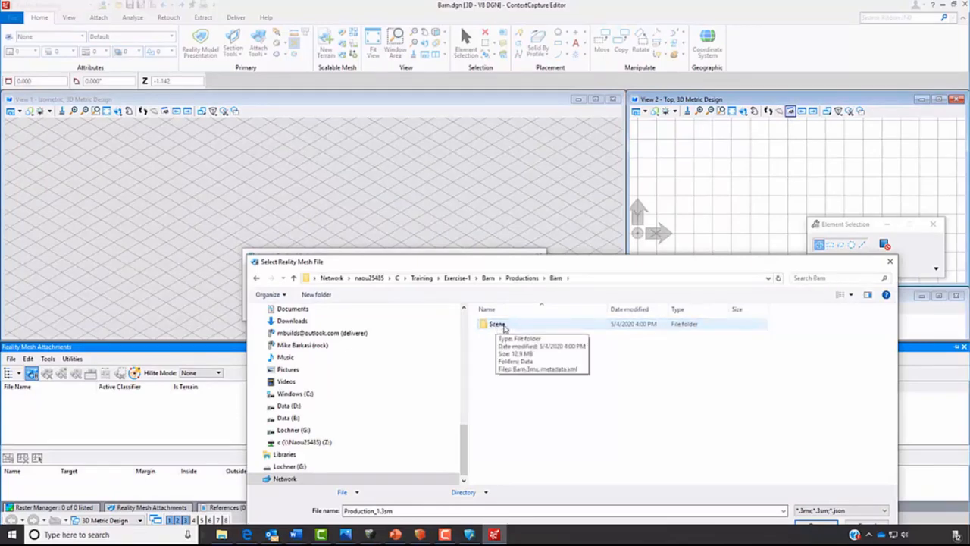
pyautogui.doubleClick(498, 324)
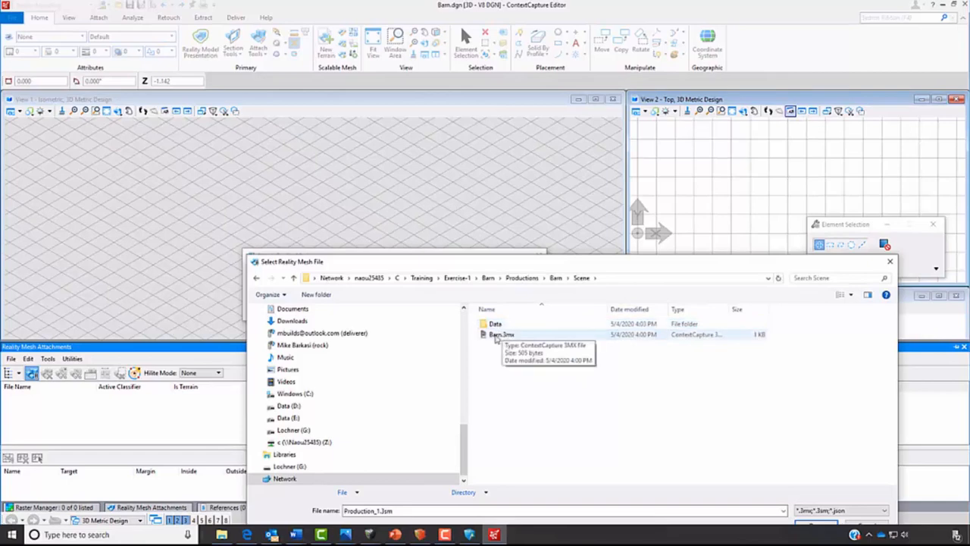
pyautogui.click(498, 336)
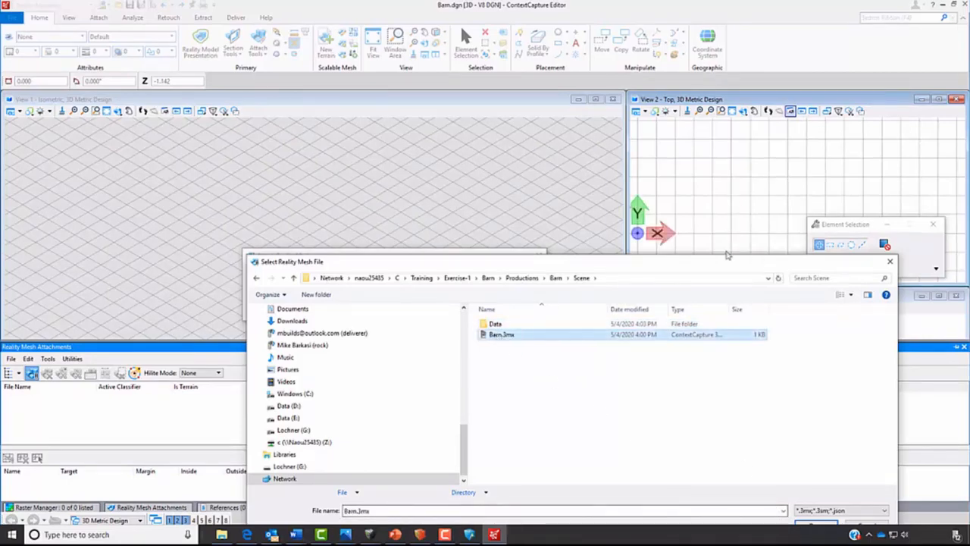
pyautogui.moveTo(724, 267); pyautogui.dragTo(654, 158)
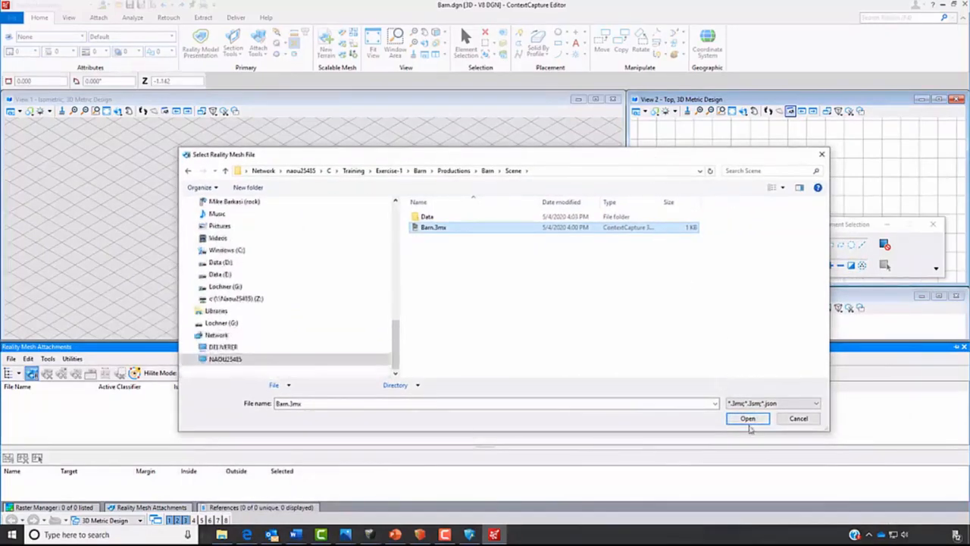
pyautogui.click(747, 419)
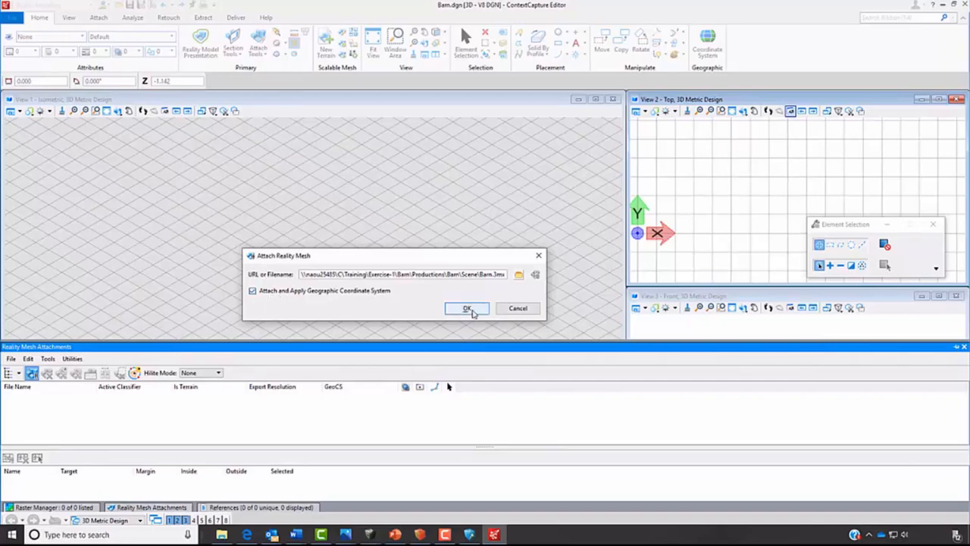
pyautogui.click(468, 309)
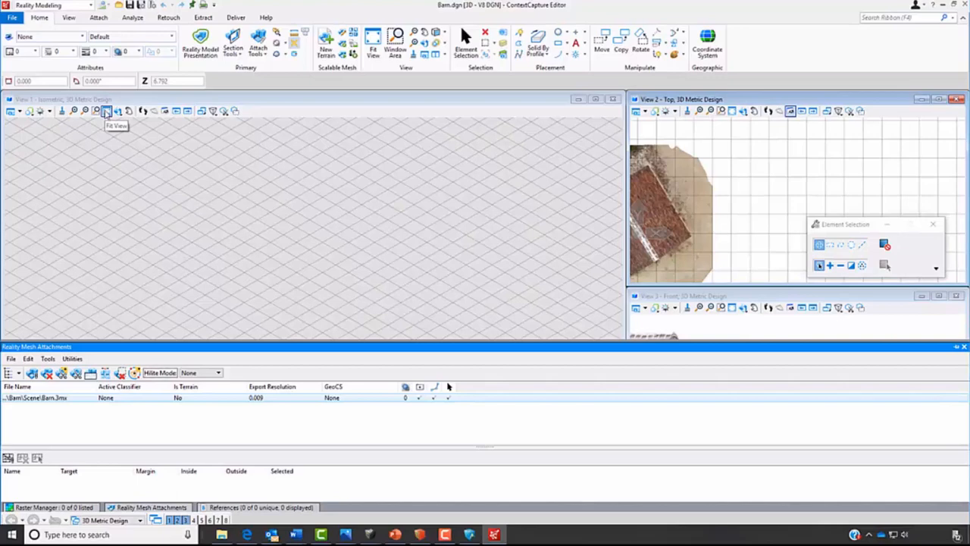
pyautogui.click(107, 112)
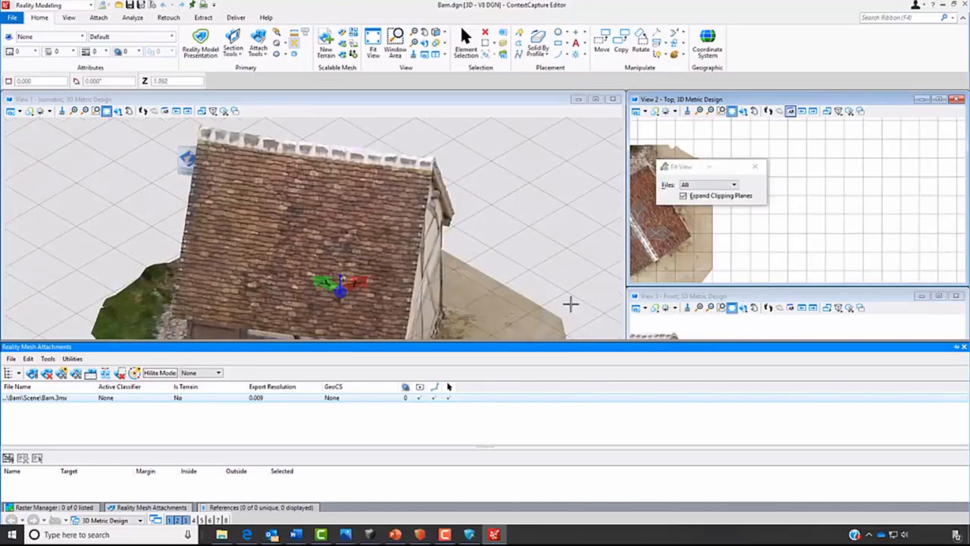
# - Close the reality mesh attachments and dynamically rotate View 1 to show the barn's timber gable end
pyautogui.click(964, 346)
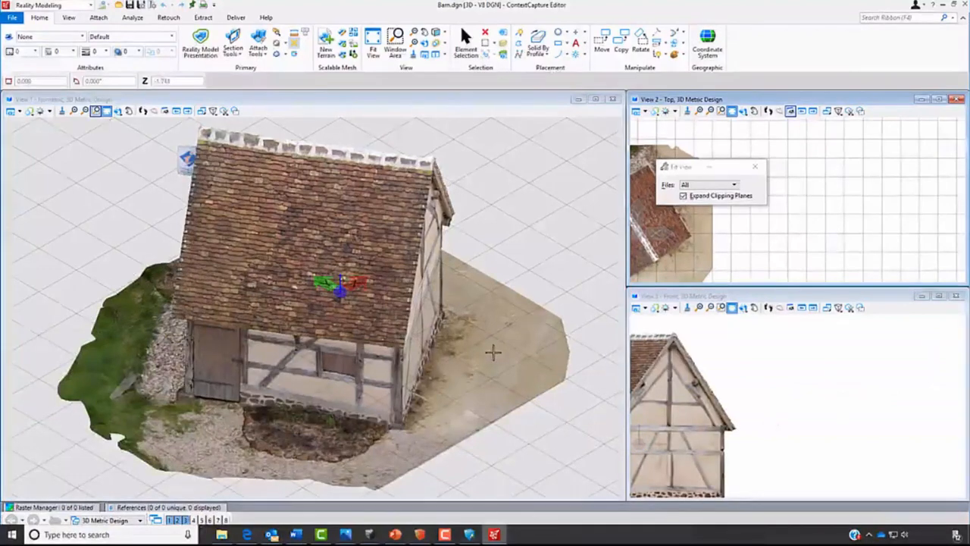
pyautogui.scroll(-2, 493, 352)
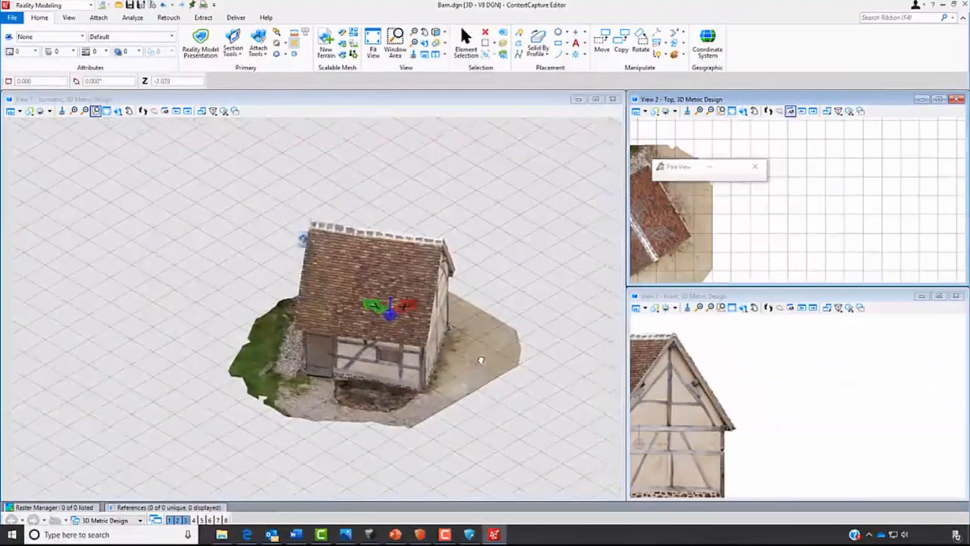
pyautogui.moveTo(482, 361); pyautogui.dragTo(456, 333, button='middle')
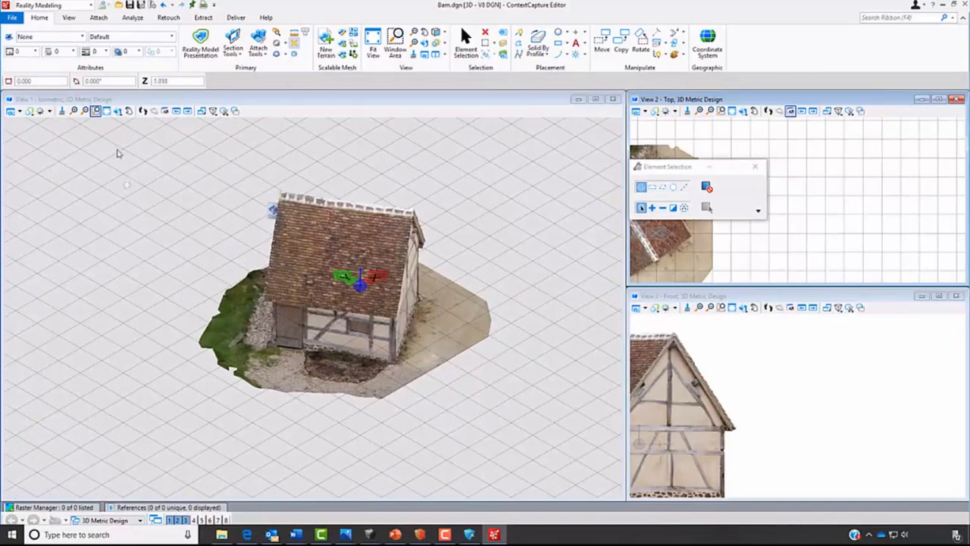
pyautogui.click(120, 113)
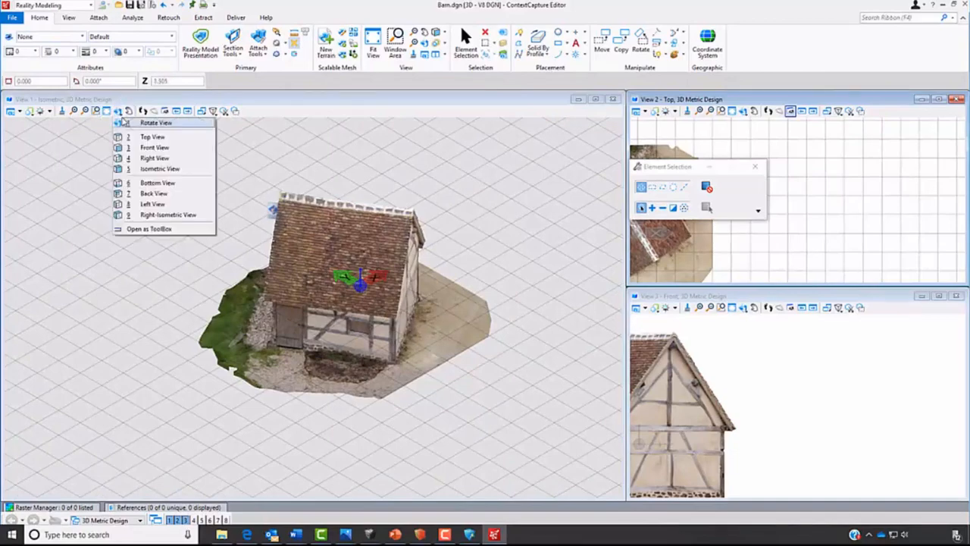
pyautogui.click(153, 126)
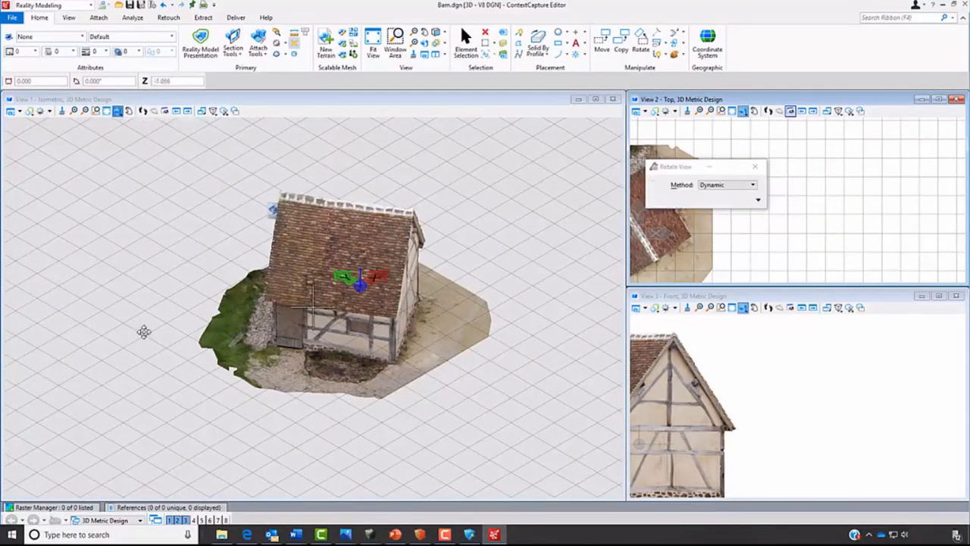
pyautogui.click(141, 331)
pyautogui.click(363, 303)
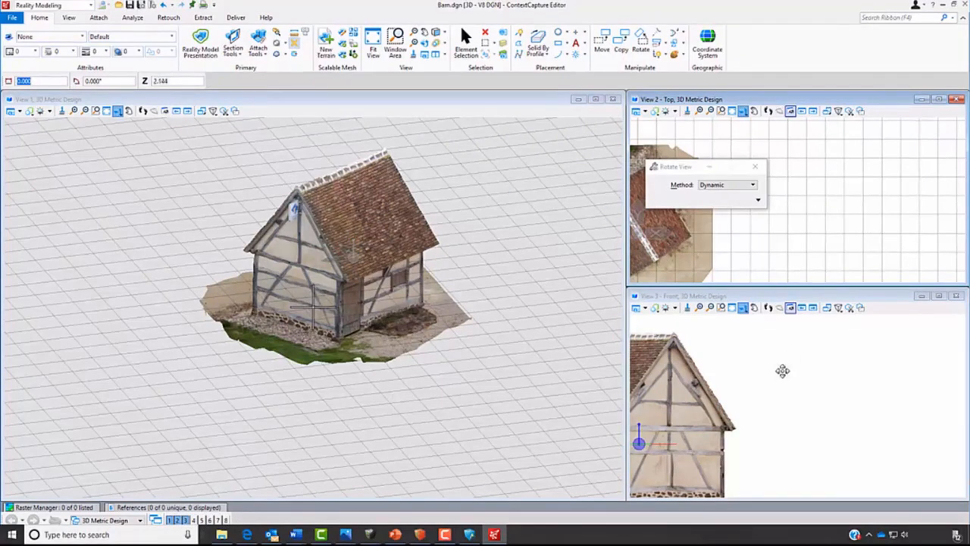
# - Set View 1 back to the isometric orientation and switch View 3 to the right isometric orientation
pyautogui.click(686, 436)
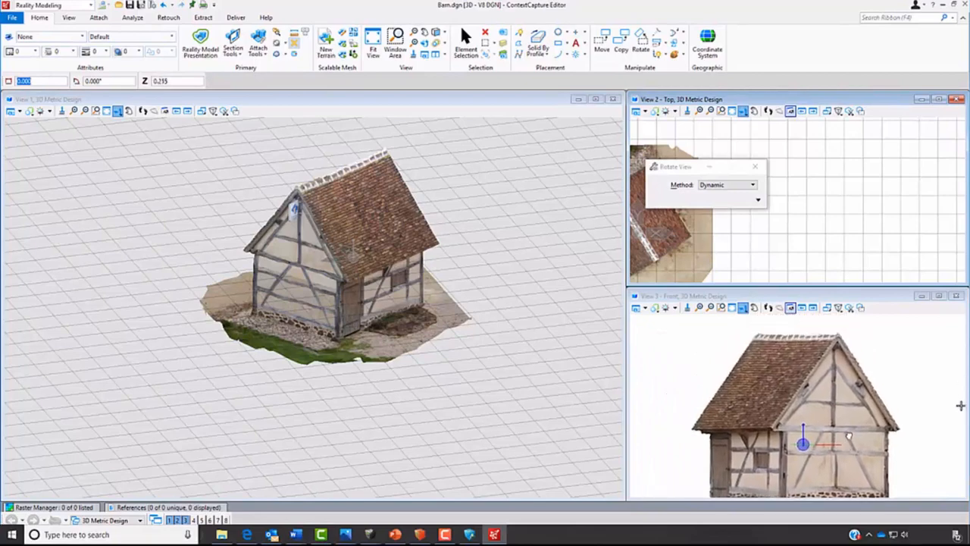
pyautogui.click(836, 426)
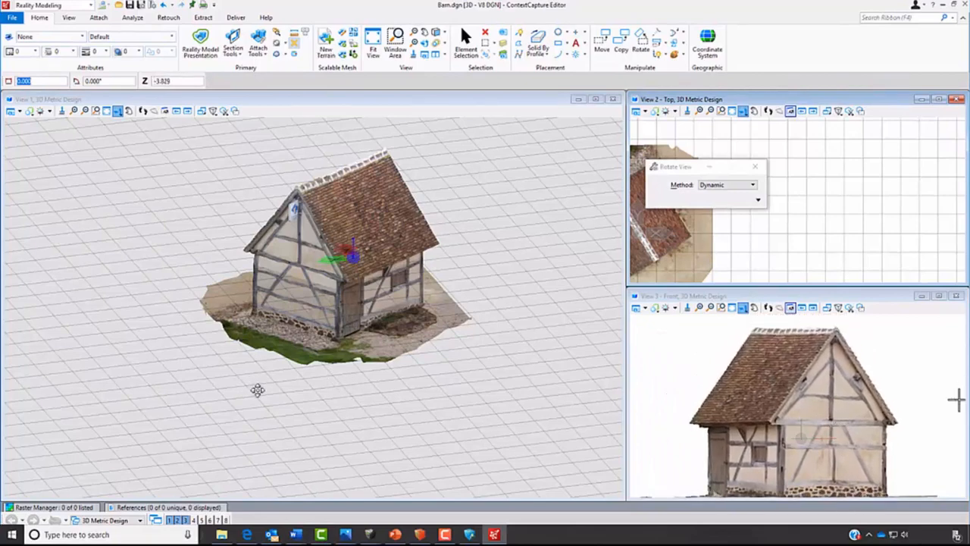
pyautogui.click(117, 111)
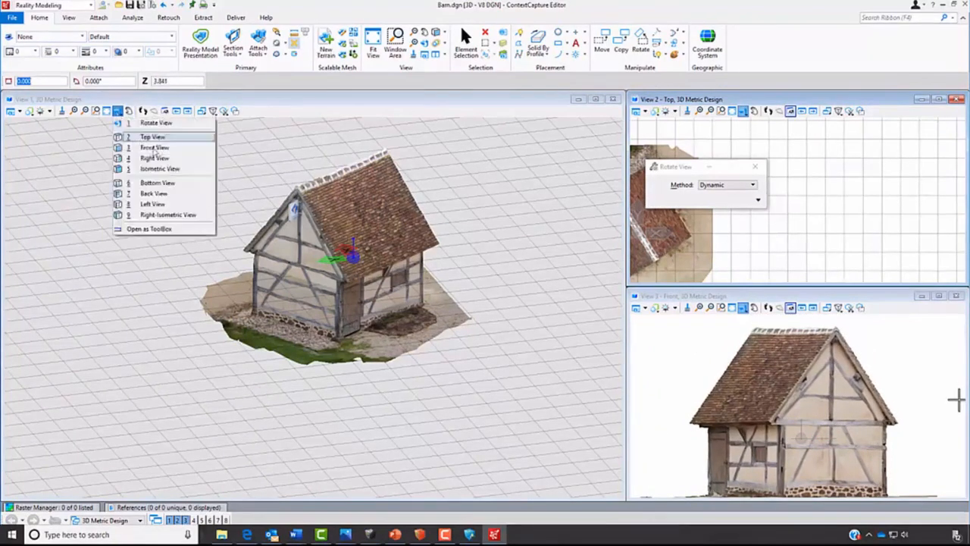
pyautogui.click(159, 168)
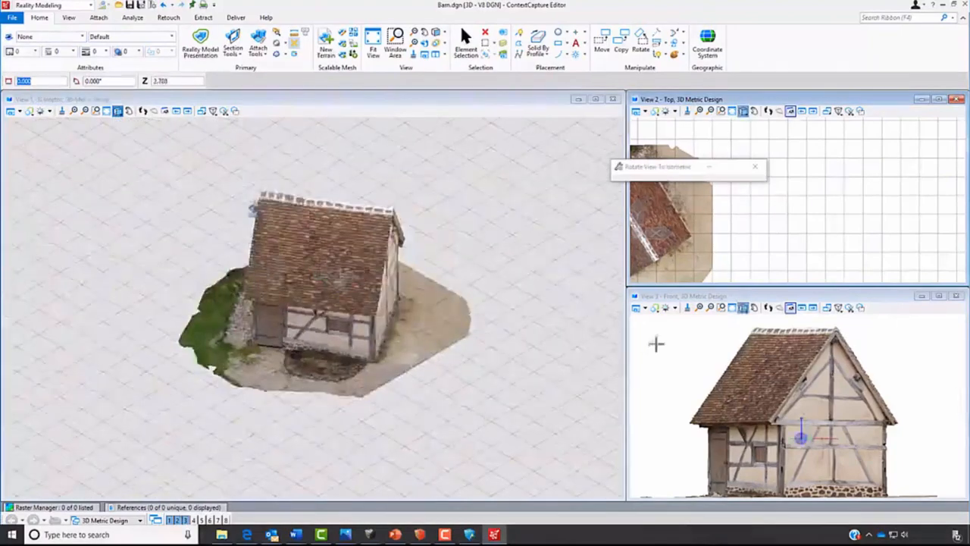
pyautogui.click(744, 307)
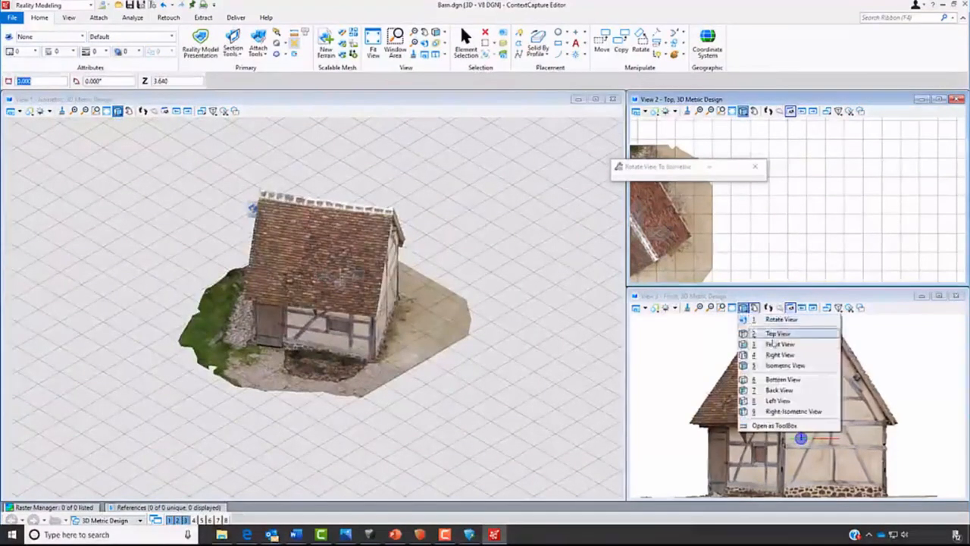
pyautogui.click(794, 411)
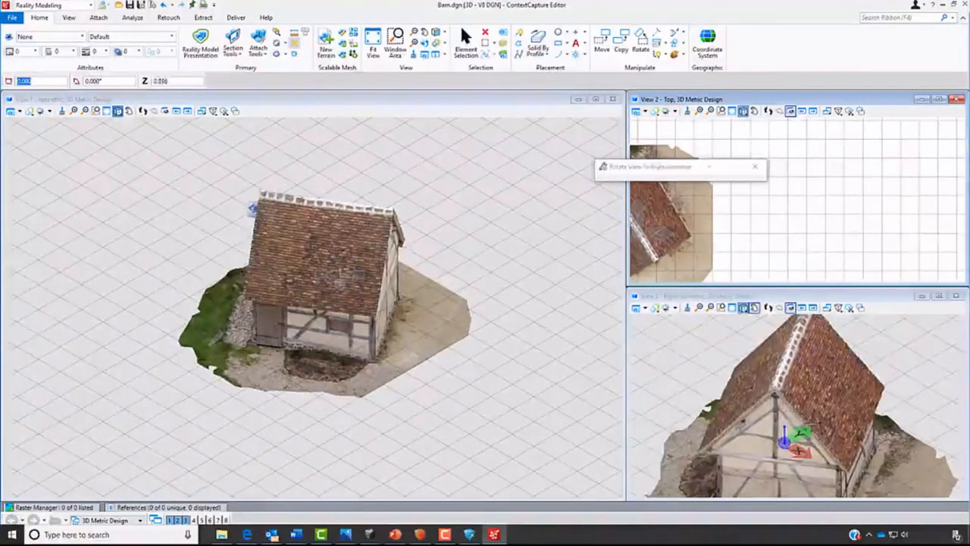
pyautogui.scroll(-5, 784, 217)
pyautogui.scroll(4, 704, 216)
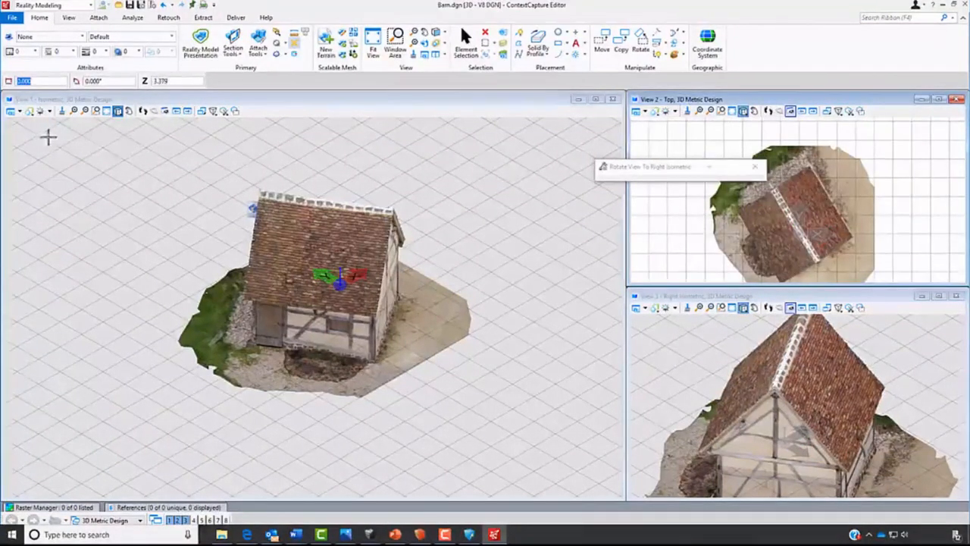
# - Turn off the grid in View 1 and dynamically rotate the barn so the door wall faces straight on
pyautogui.click(19, 112)
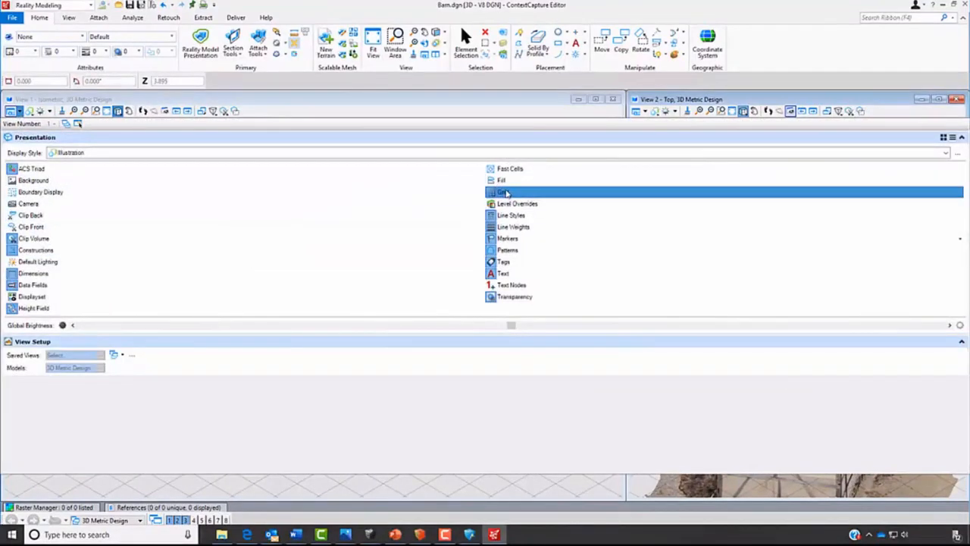
pyautogui.click(505, 192)
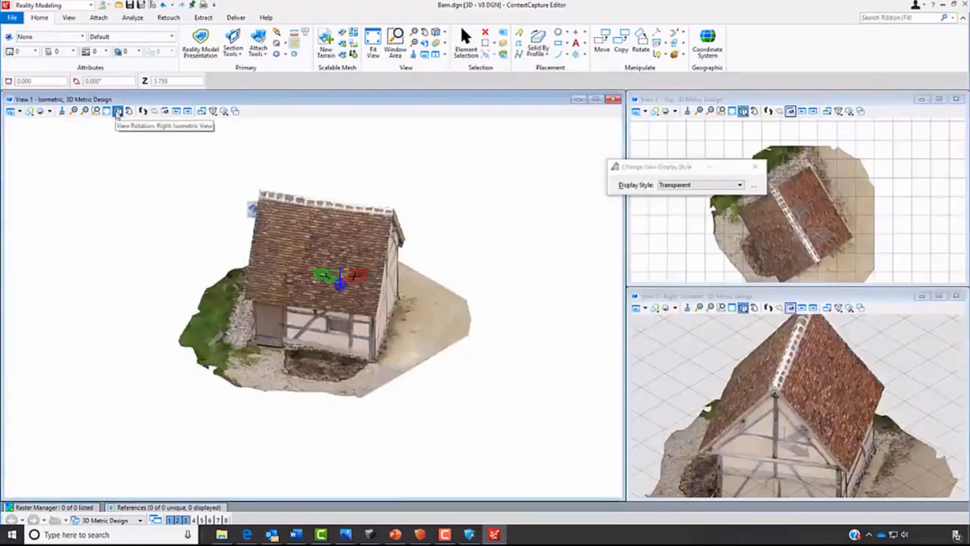
pyautogui.click(118, 112)
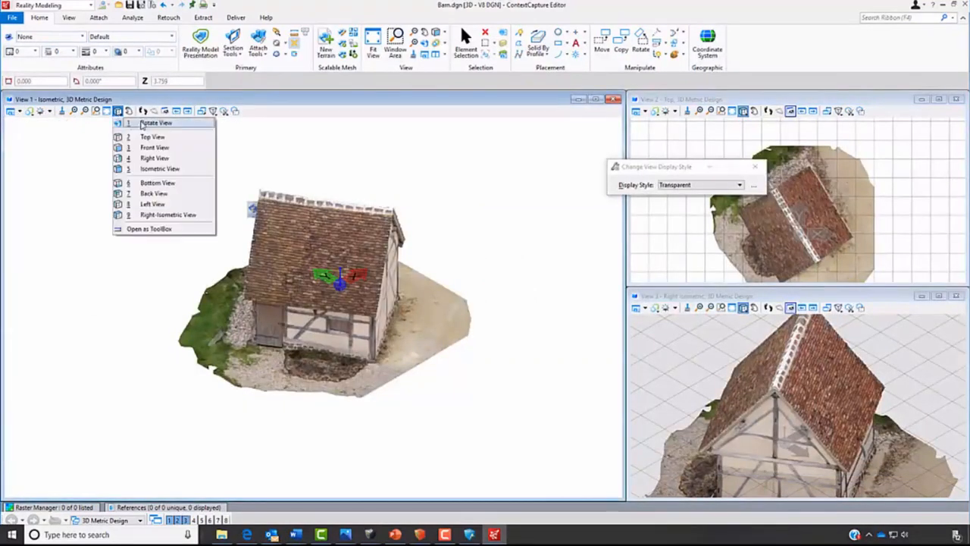
pyautogui.click(142, 124)
pyautogui.click(325, 420)
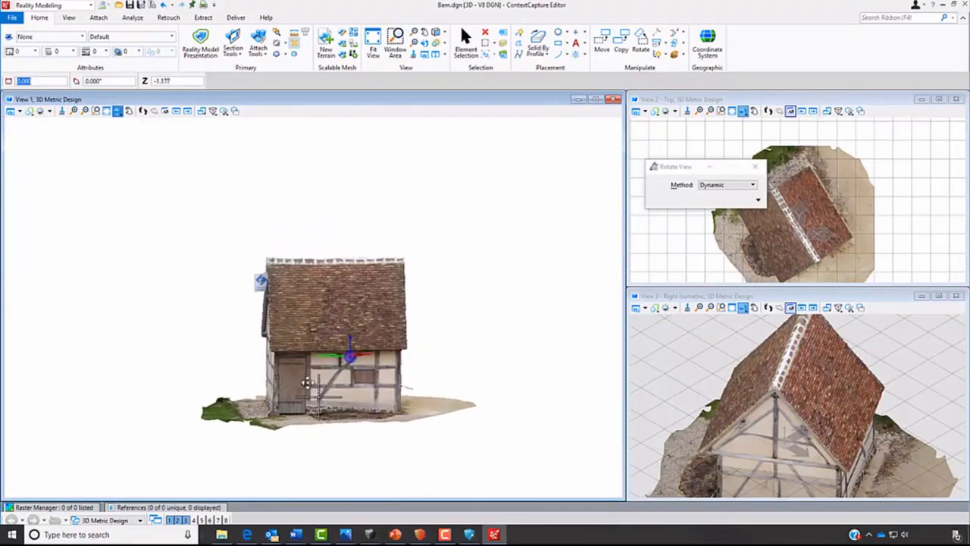
pyautogui.scroll(5, 307, 381)
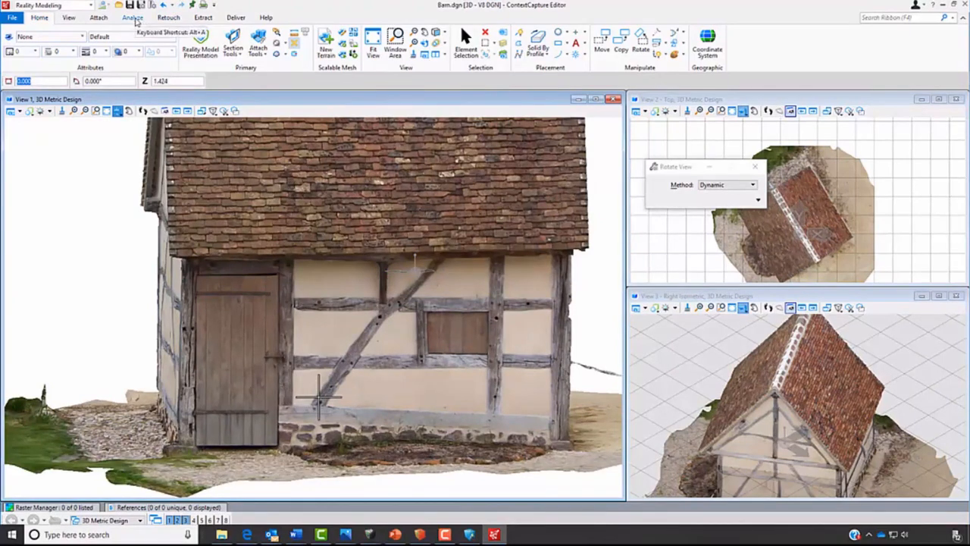
# - Measure the barn door's height between points at its upper and lower right corners
pyautogui.click(133, 18)
pyautogui.click(204, 47)
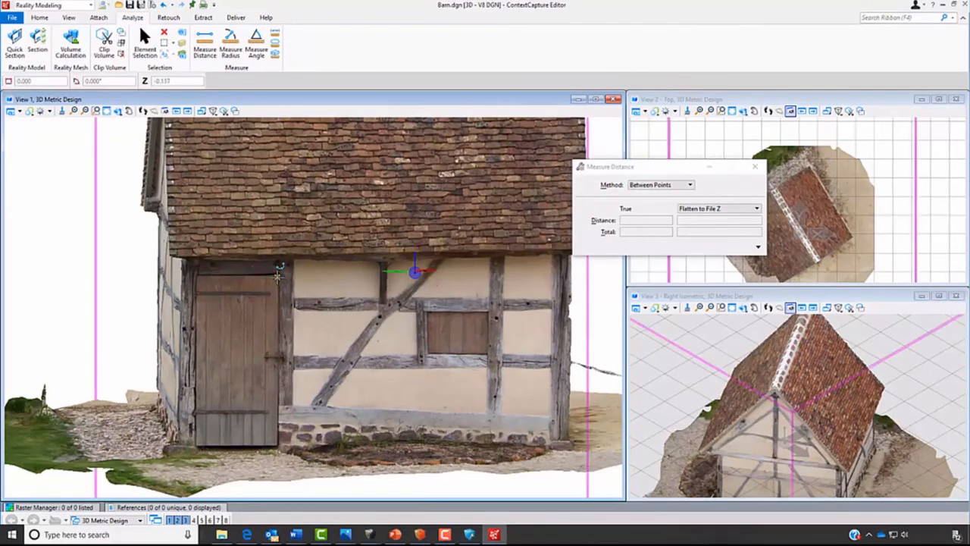
pyautogui.click(277, 278)
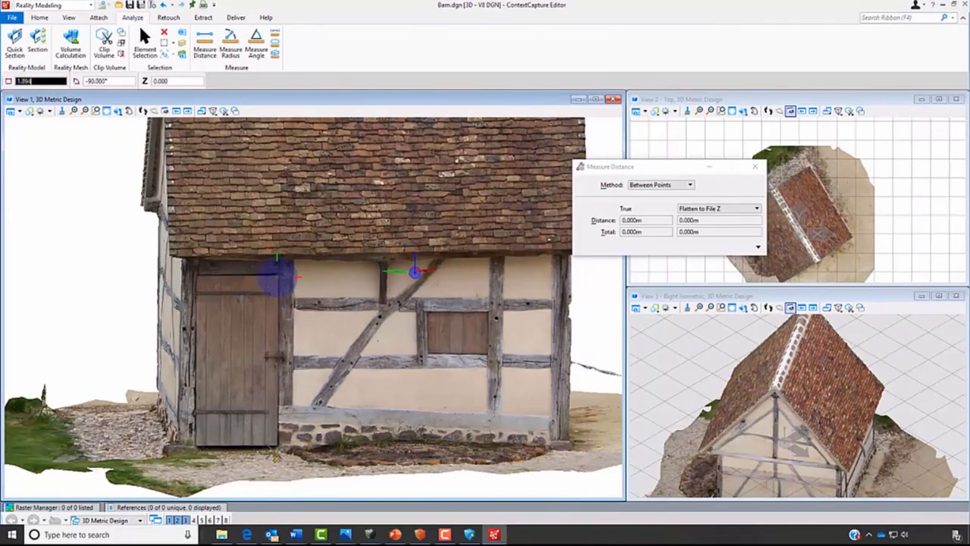
pyautogui.scroll(6, 275, 444)
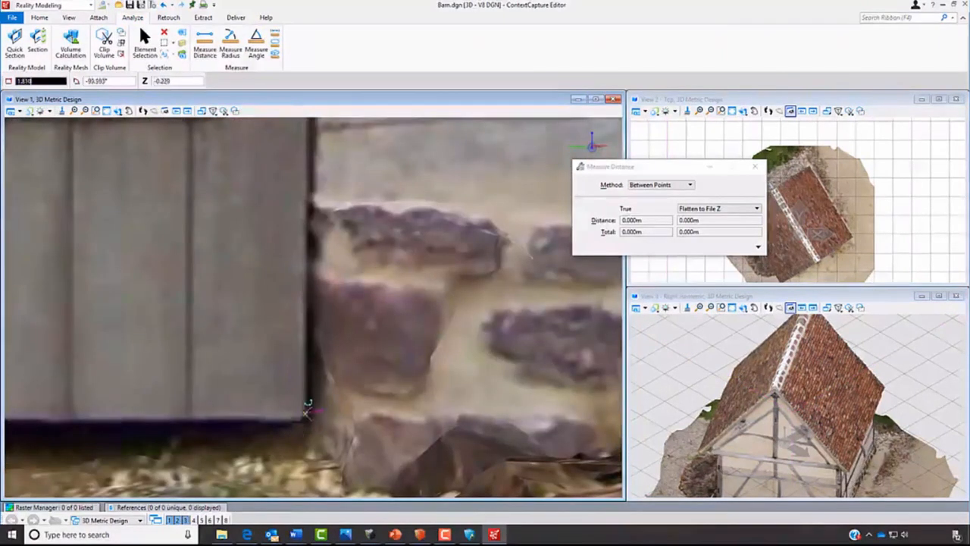
pyautogui.click(301, 414)
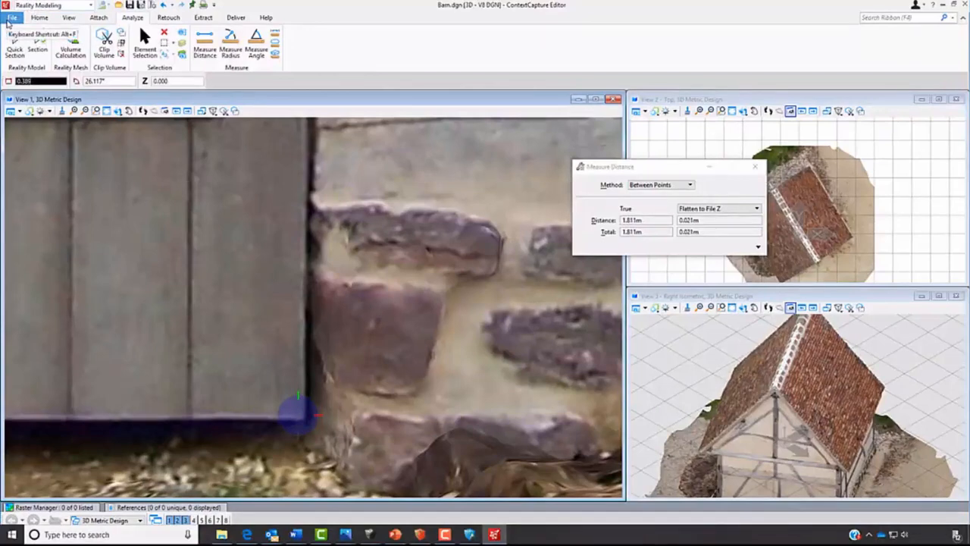
# - Set the master unit to Feet in the design file's working units and return to the model
pyautogui.click(7, 22)
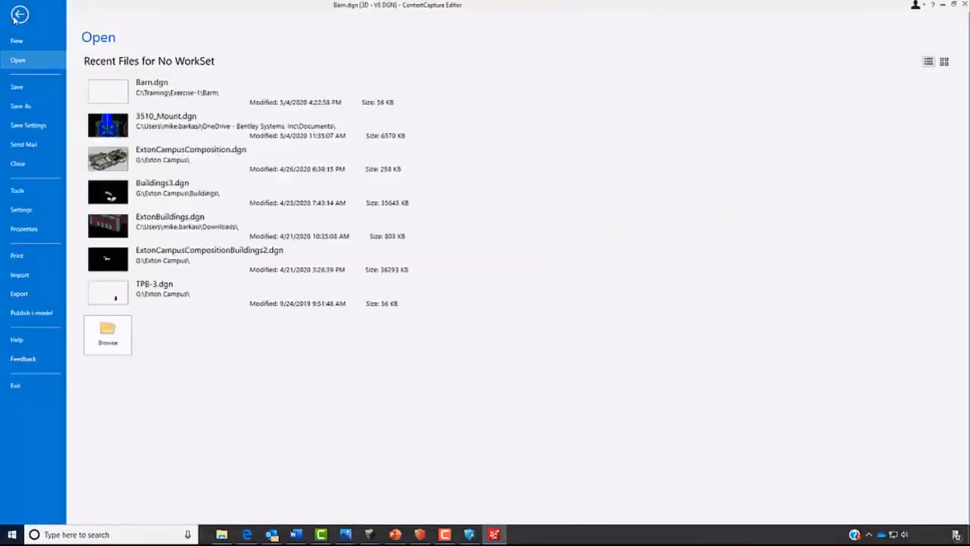
pyautogui.click(21, 210)
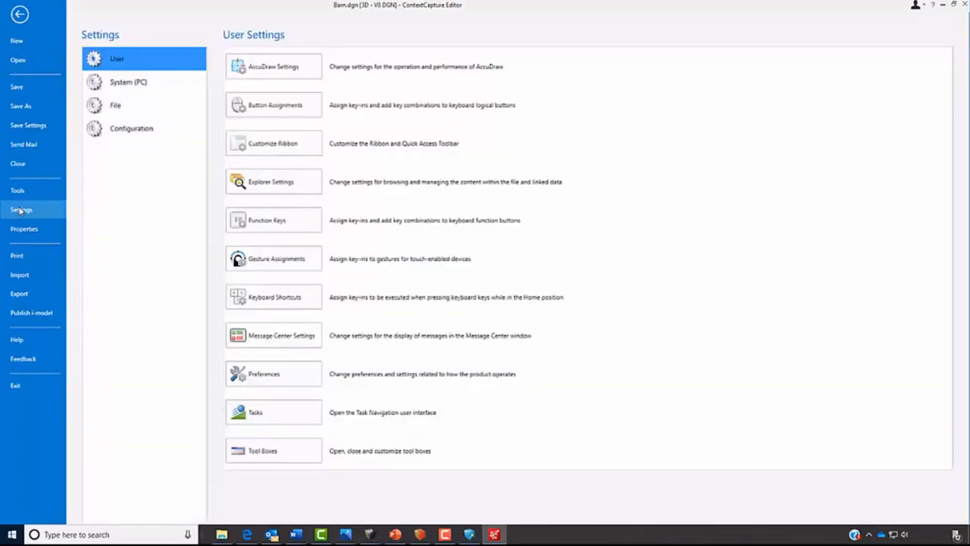
pyautogui.click(118, 108)
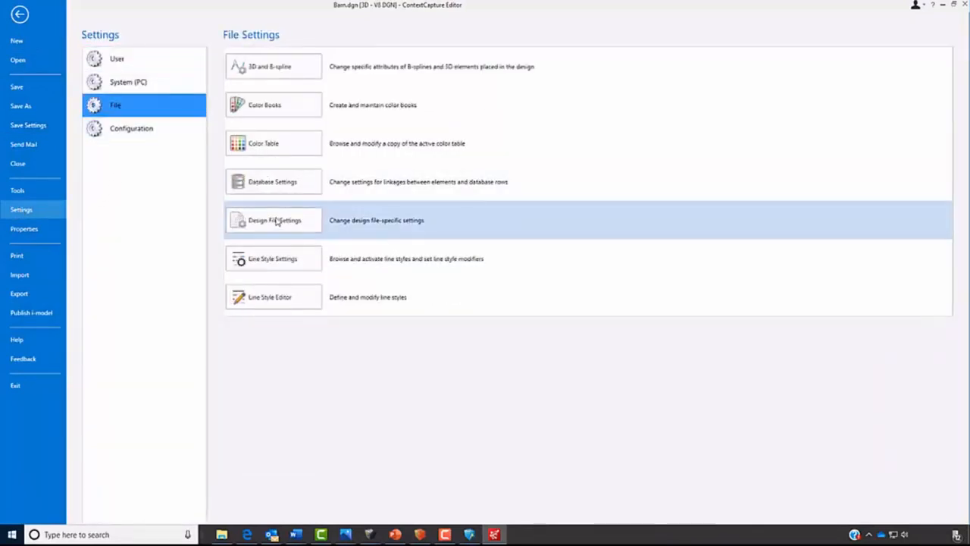
pyautogui.click(276, 221)
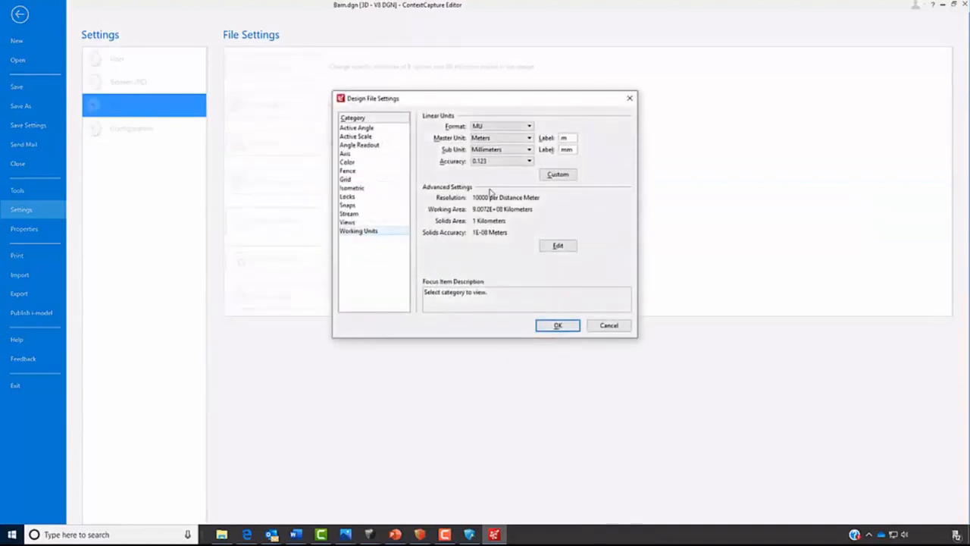
pyautogui.click(488, 138)
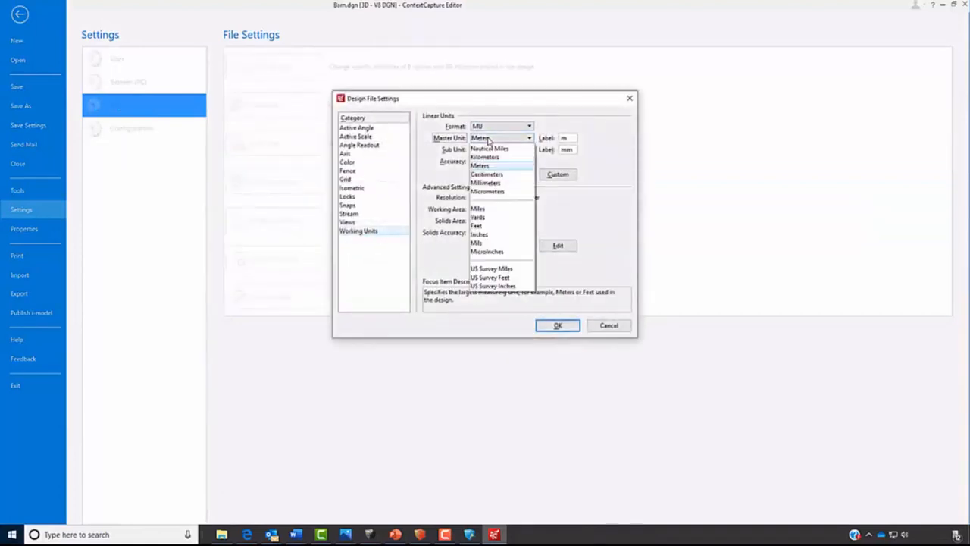
pyautogui.click(477, 226)
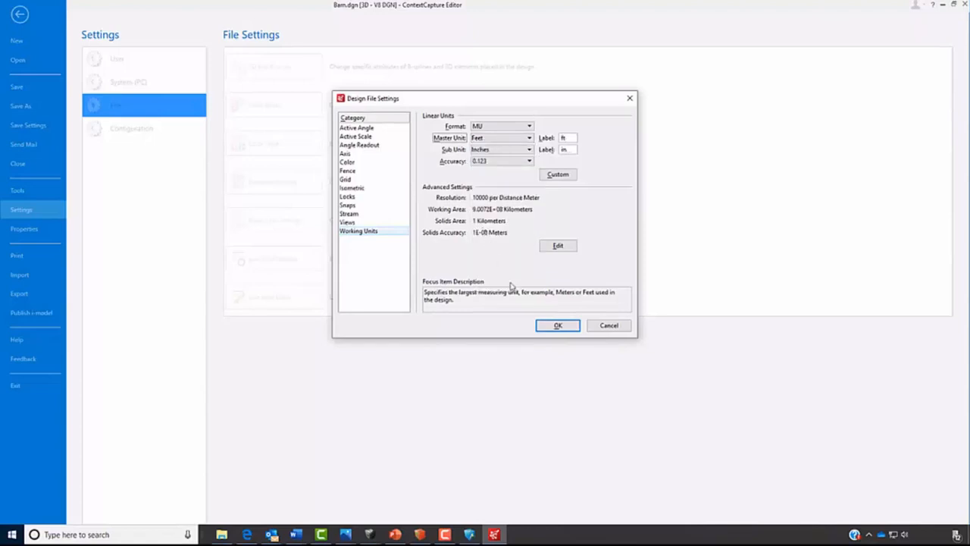
pyautogui.click(558, 325)
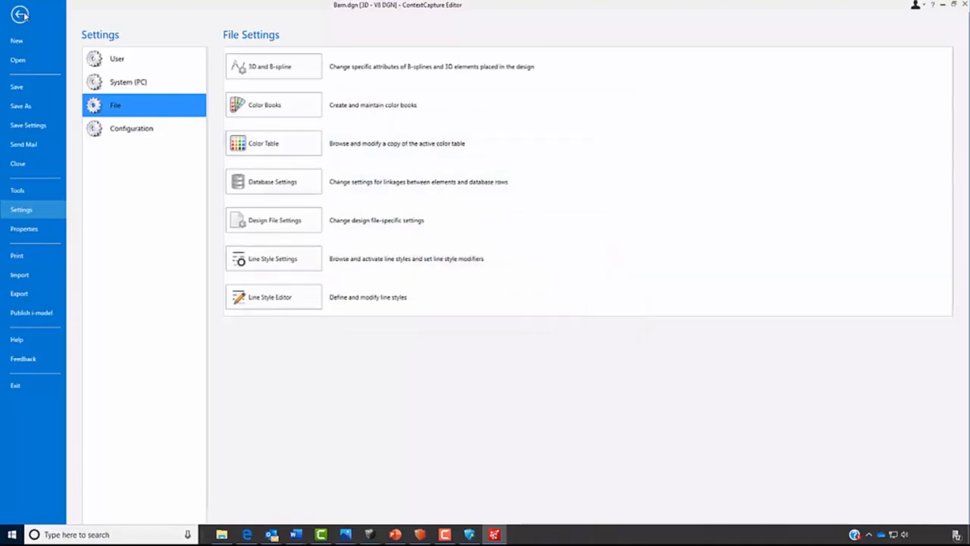
pyautogui.click(19, 15)
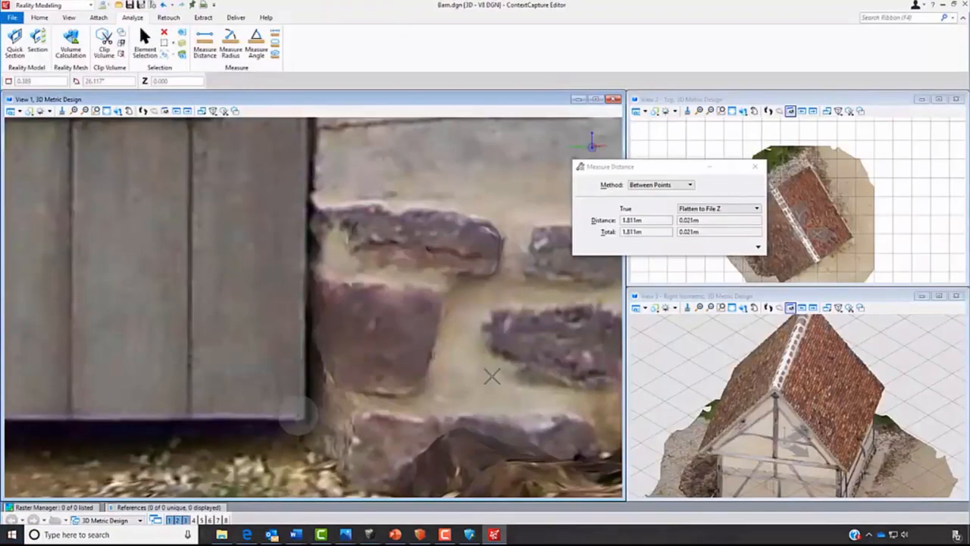
# - Measure the barn door's height in feet between points, from its upper right corner down to its lower right corner
pyautogui.scroll(-7, 449, 377)
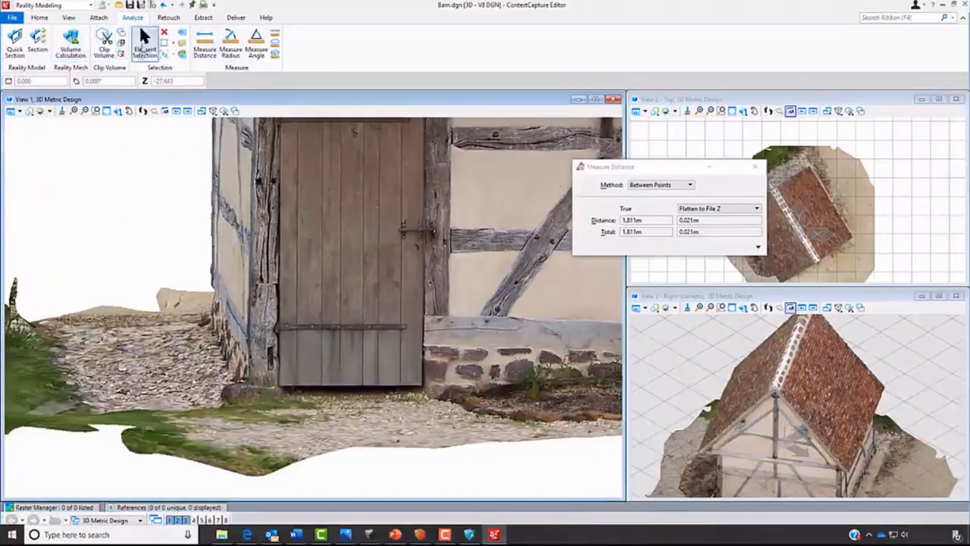
pyautogui.click(144, 44)
pyautogui.click(206, 54)
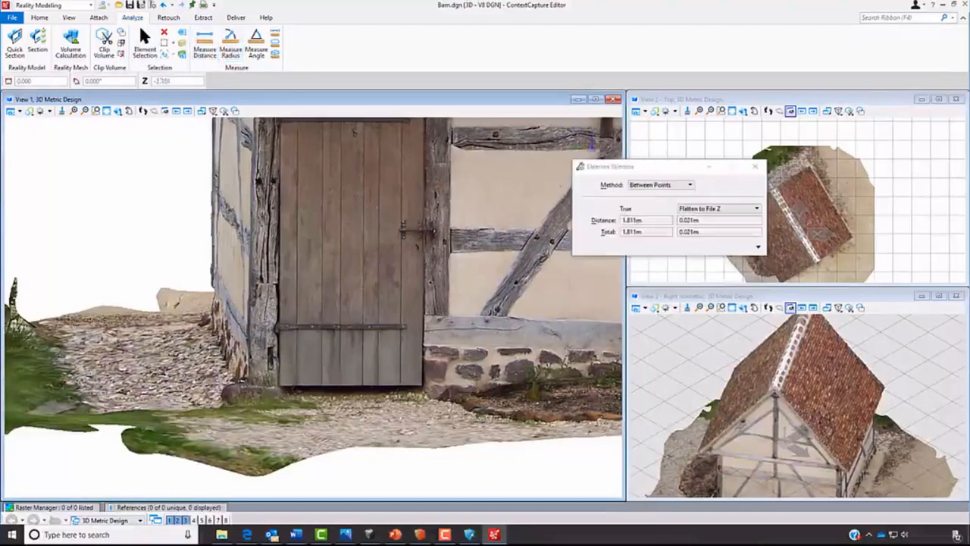
pyautogui.scroll(-5, 372, 386)
pyautogui.scroll(5, 379, 298)
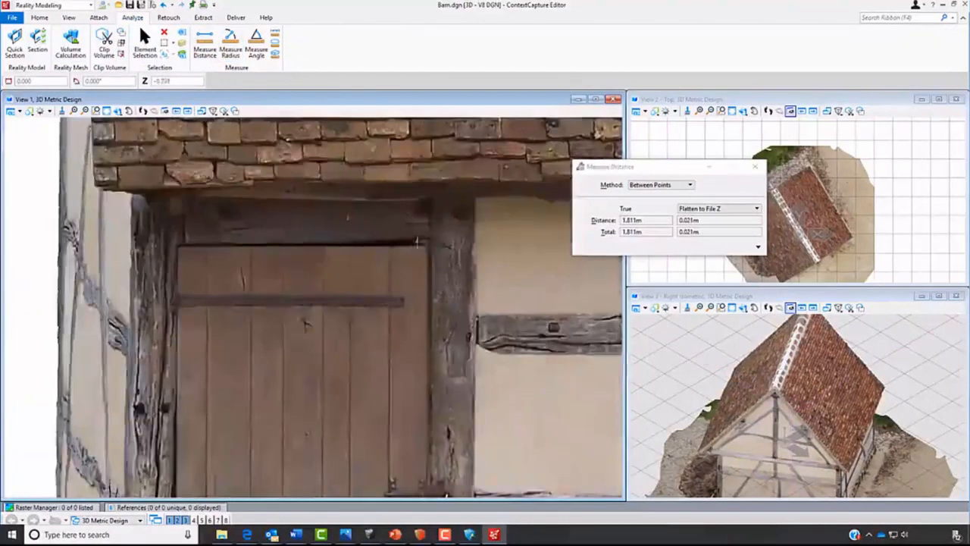
pyautogui.scroll(-5, 427, 241)
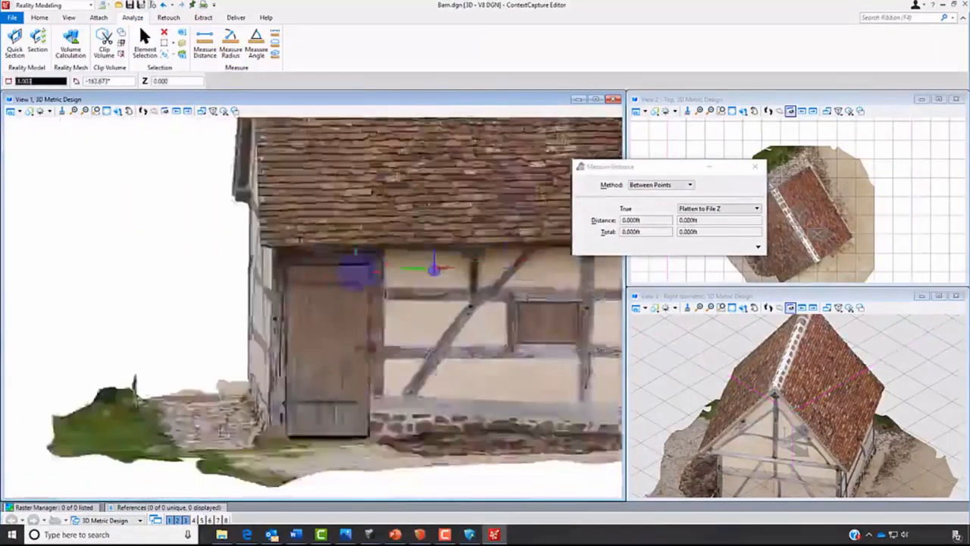
pyautogui.scroll(5, 350, 369)
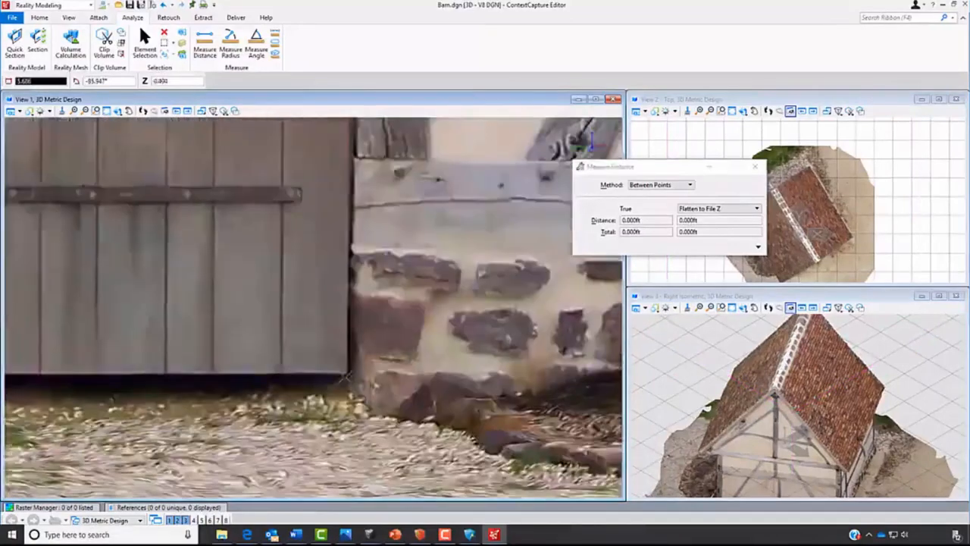
pyautogui.click(347, 370)
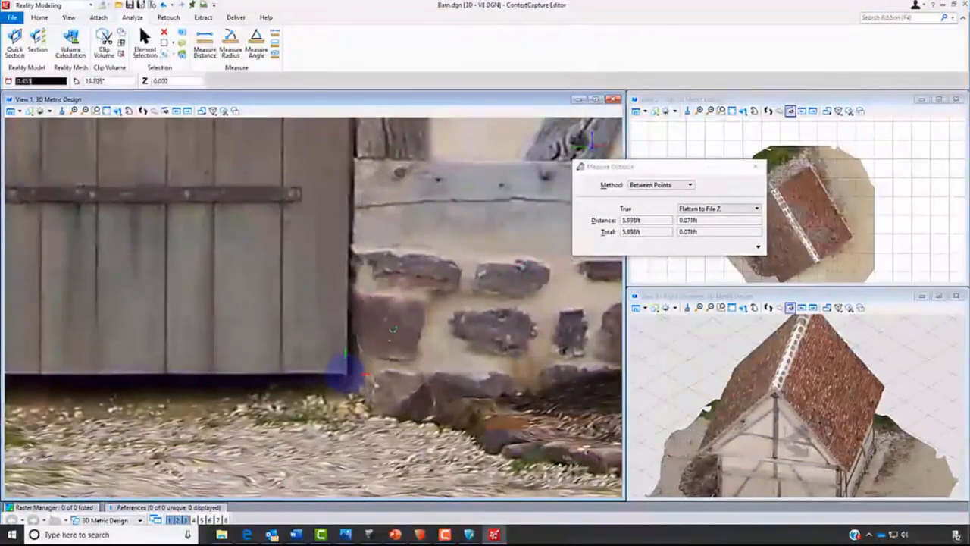
# - Recheck the door height by extending the measurement from the lower right corner back up to the upper right corner, and end it
pyautogui.scroll(-5, 393, 329)
pyautogui.scroll(4, 379, 318)
pyautogui.scroll(2, 401, 198)
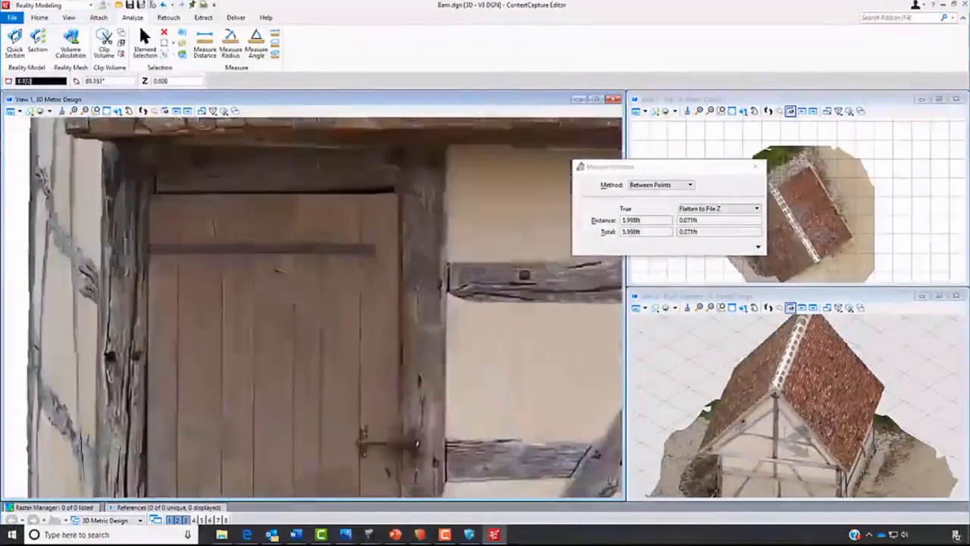
pyautogui.scroll(3, 400, 198)
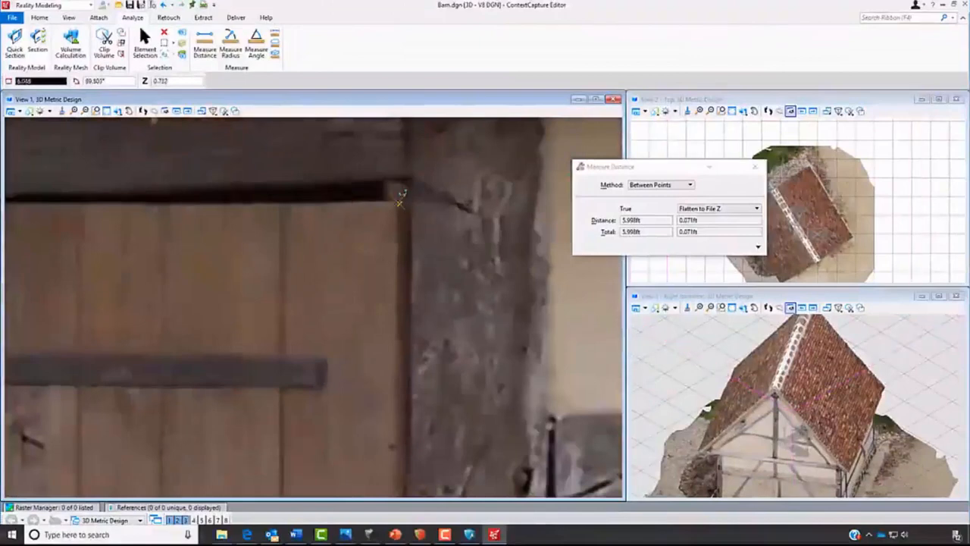
pyautogui.click(400, 200)
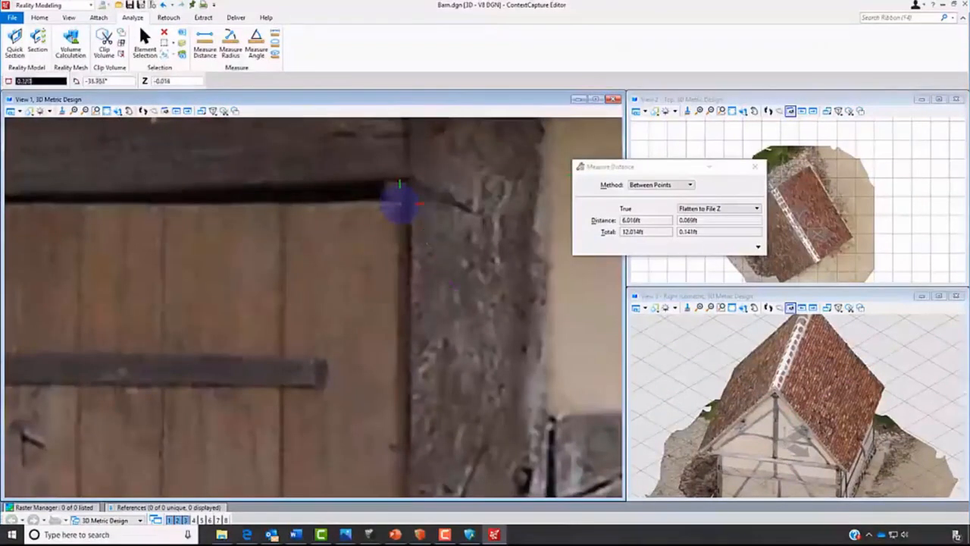
pyautogui.rightClick(424, 240)
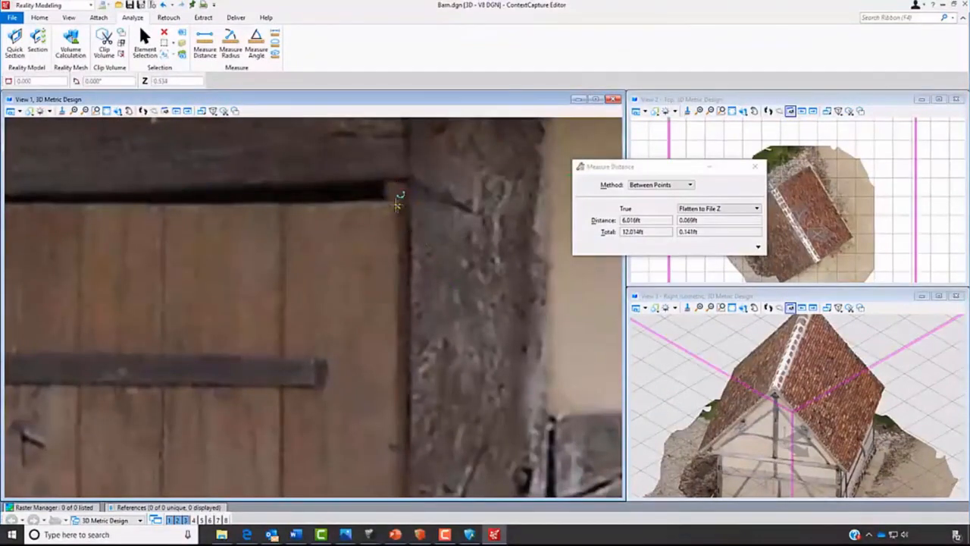
pyautogui.scroll(-5, 401, 203)
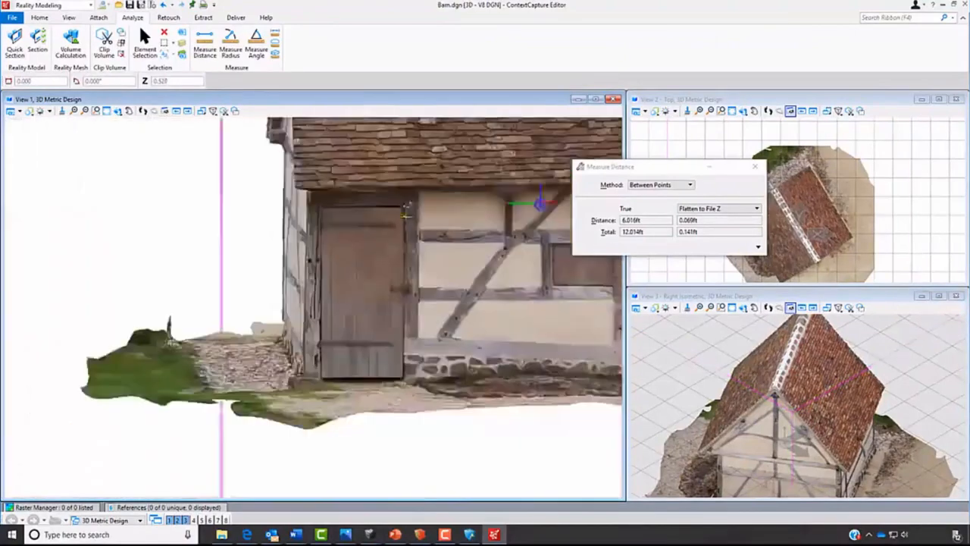